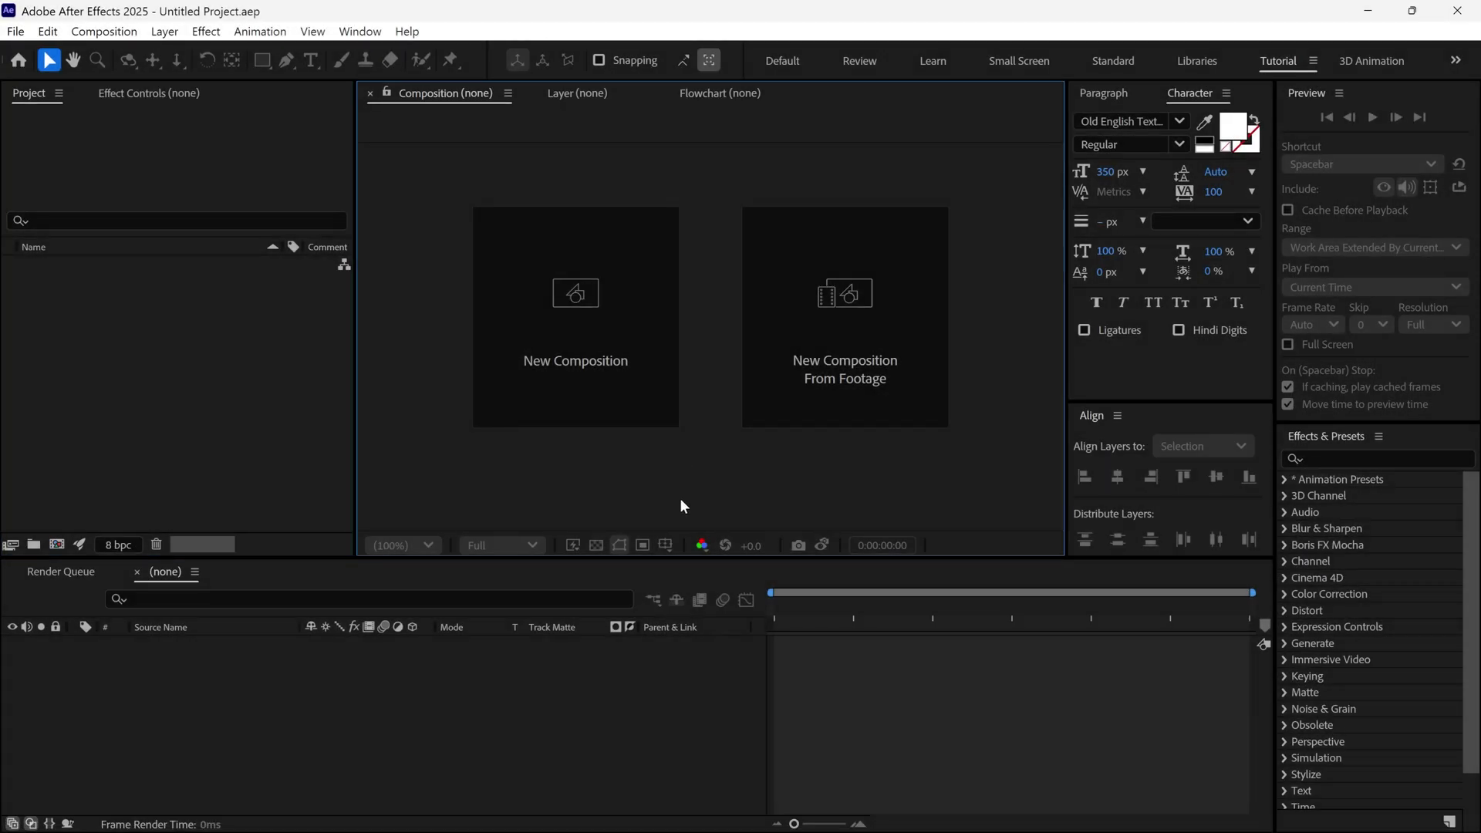
# Create a new 1920×1080, 60 fps, 7-second composition named Main Comp
pyautogui.click(637, 384)
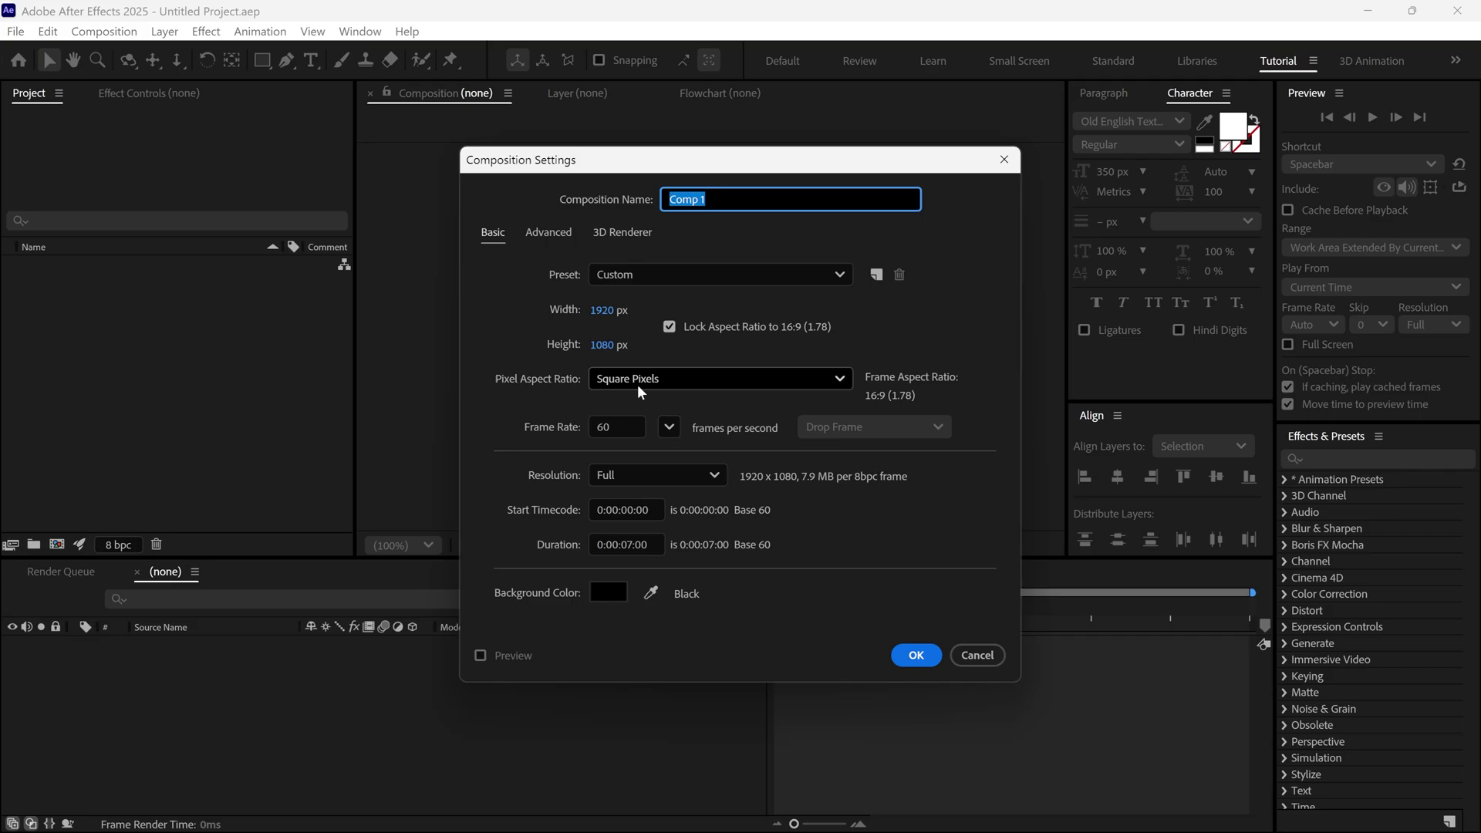
pyautogui.write('Main Comp')
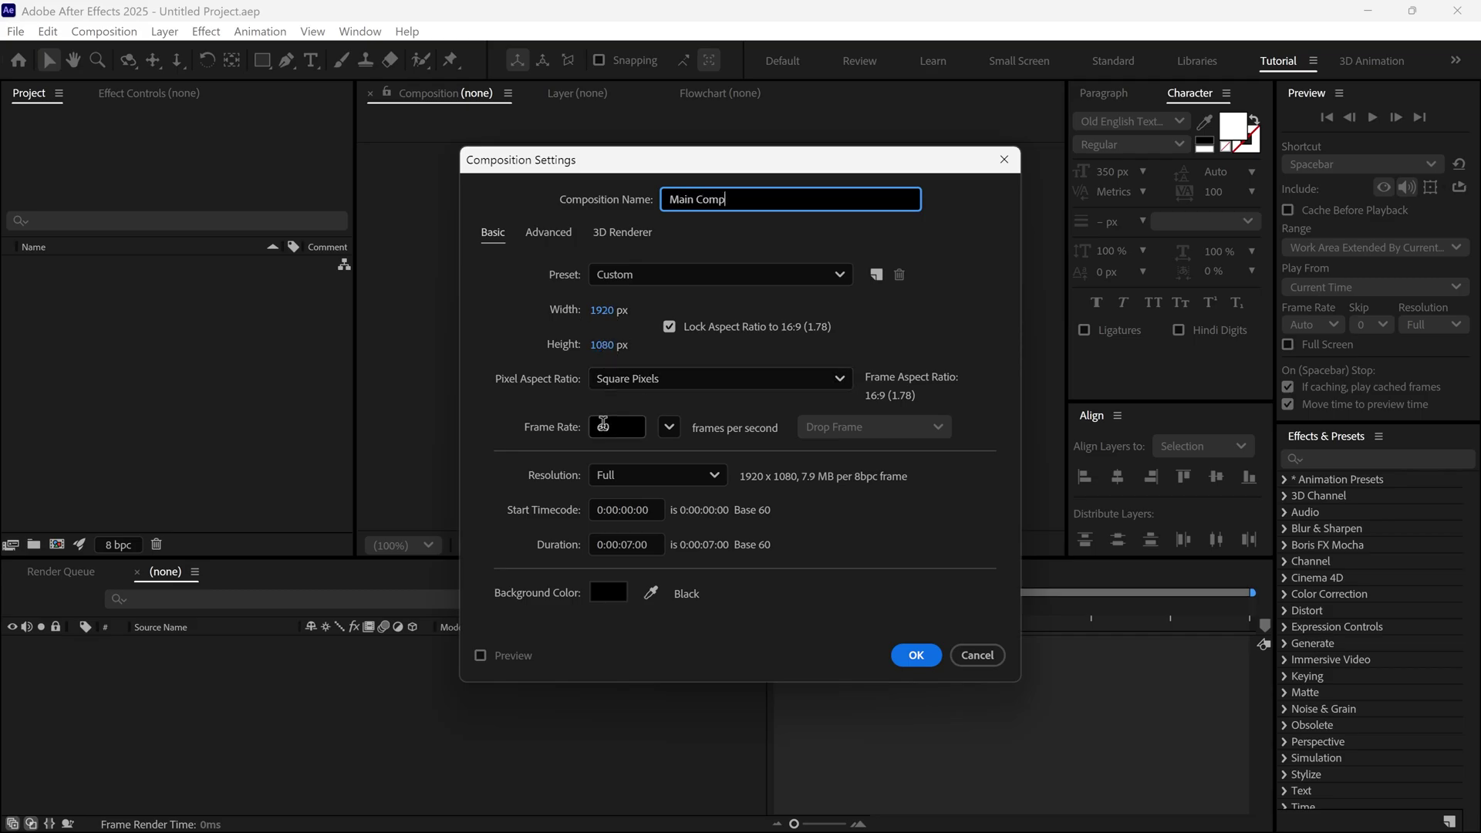
pyautogui.click(914, 656)
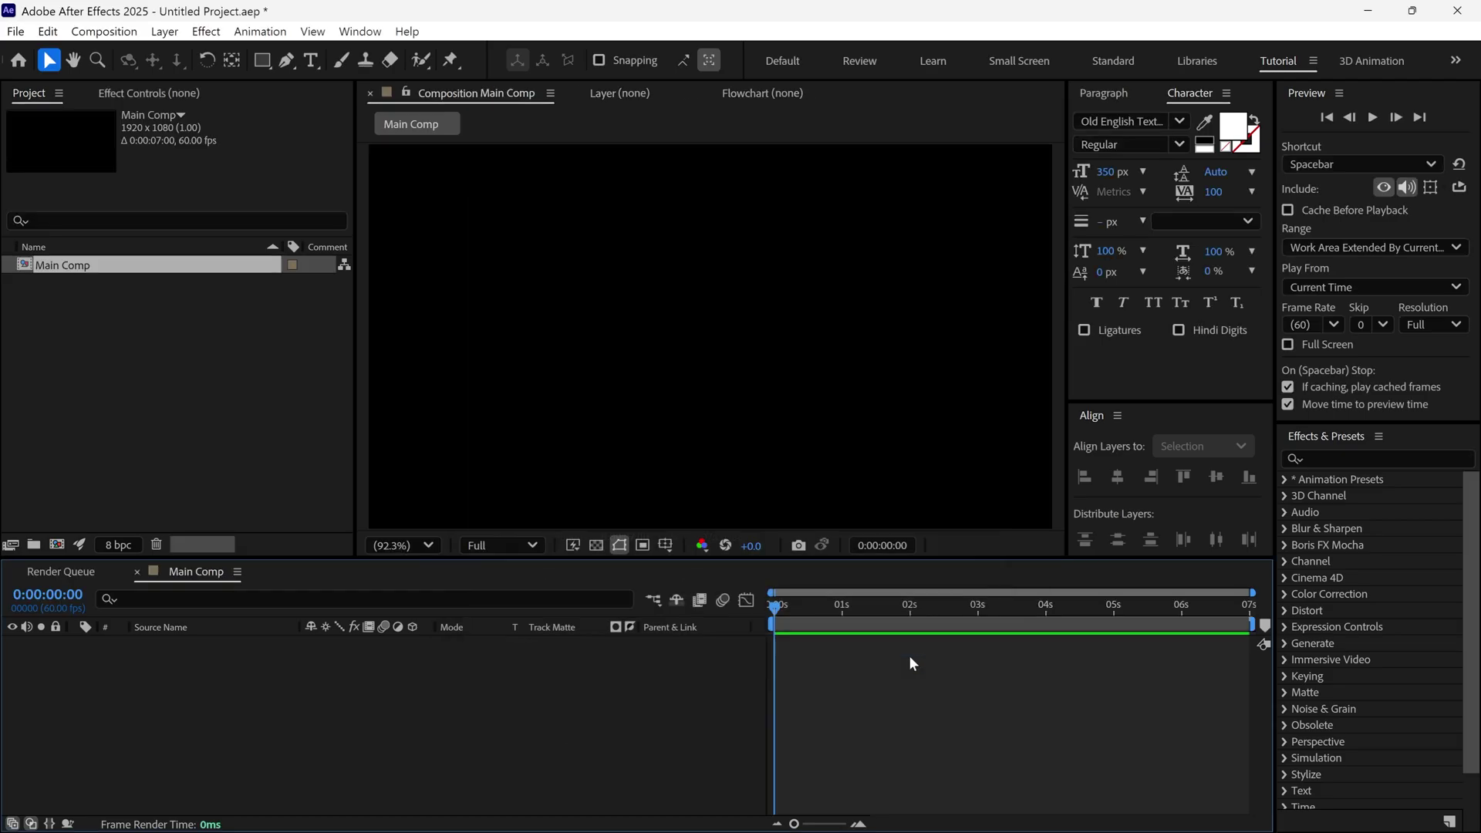
# Add a 'Metal' text layer and centre it horizontally and vertically in the comp
pyautogui.click(311, 60)
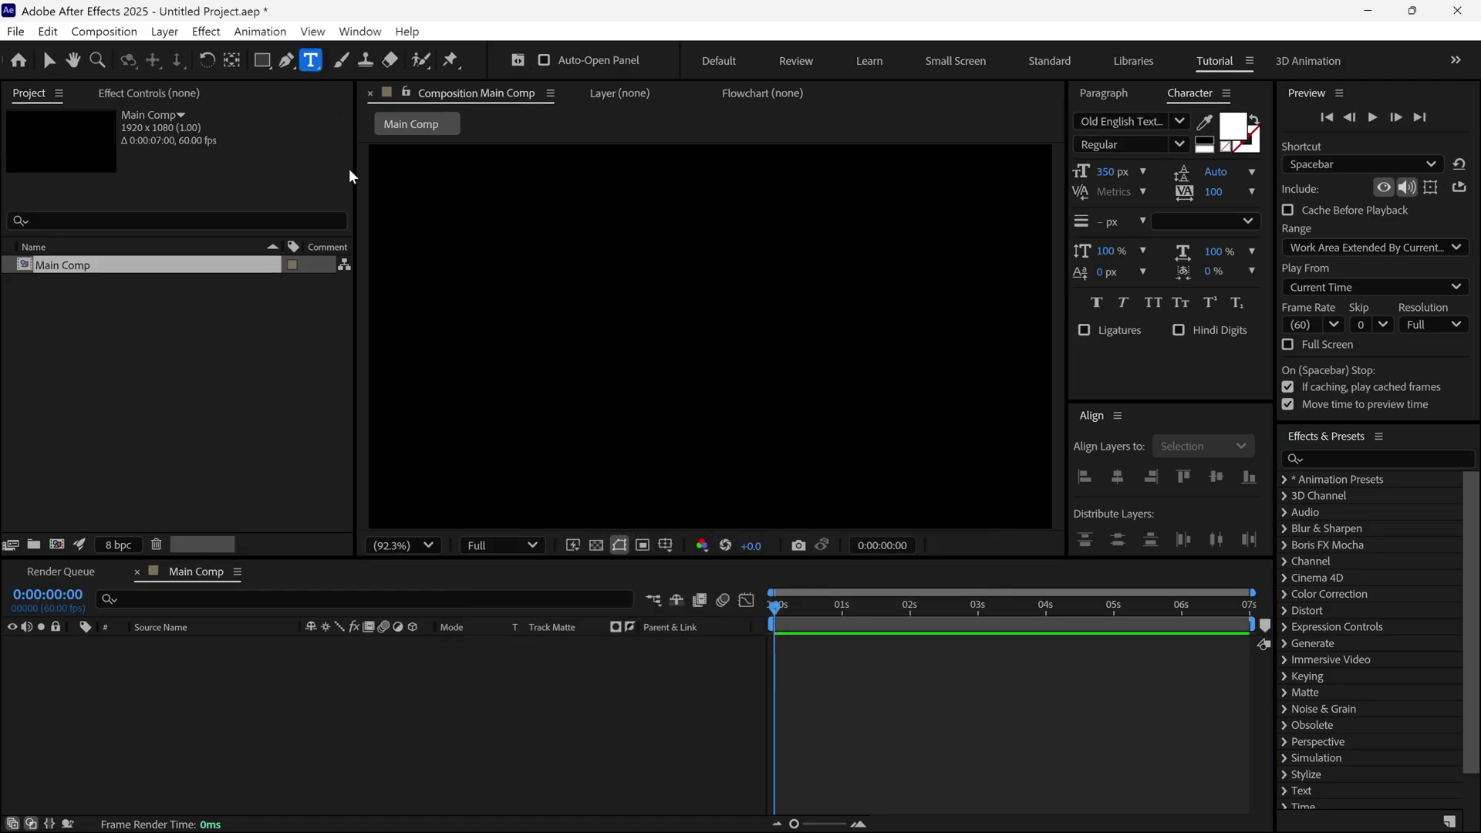
pyautogui.click(541, 371)
pyautogui.write('Metal')
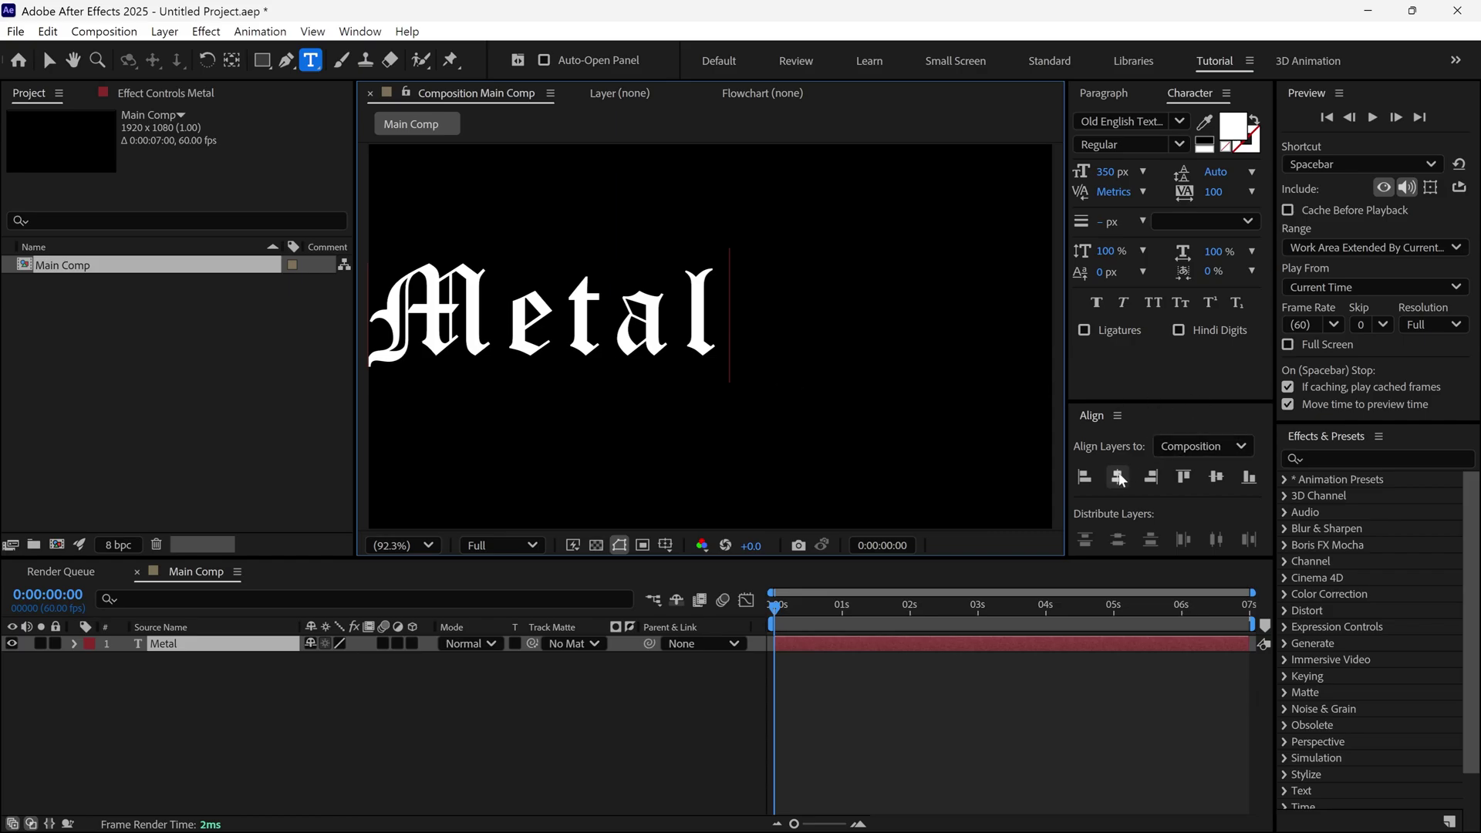
pyautogui.click(1116, 477)
pyautogui.click(1216, 477)
pyautogui.moveTo(1180, 408); pyautogui.dragTo(1178, 389)
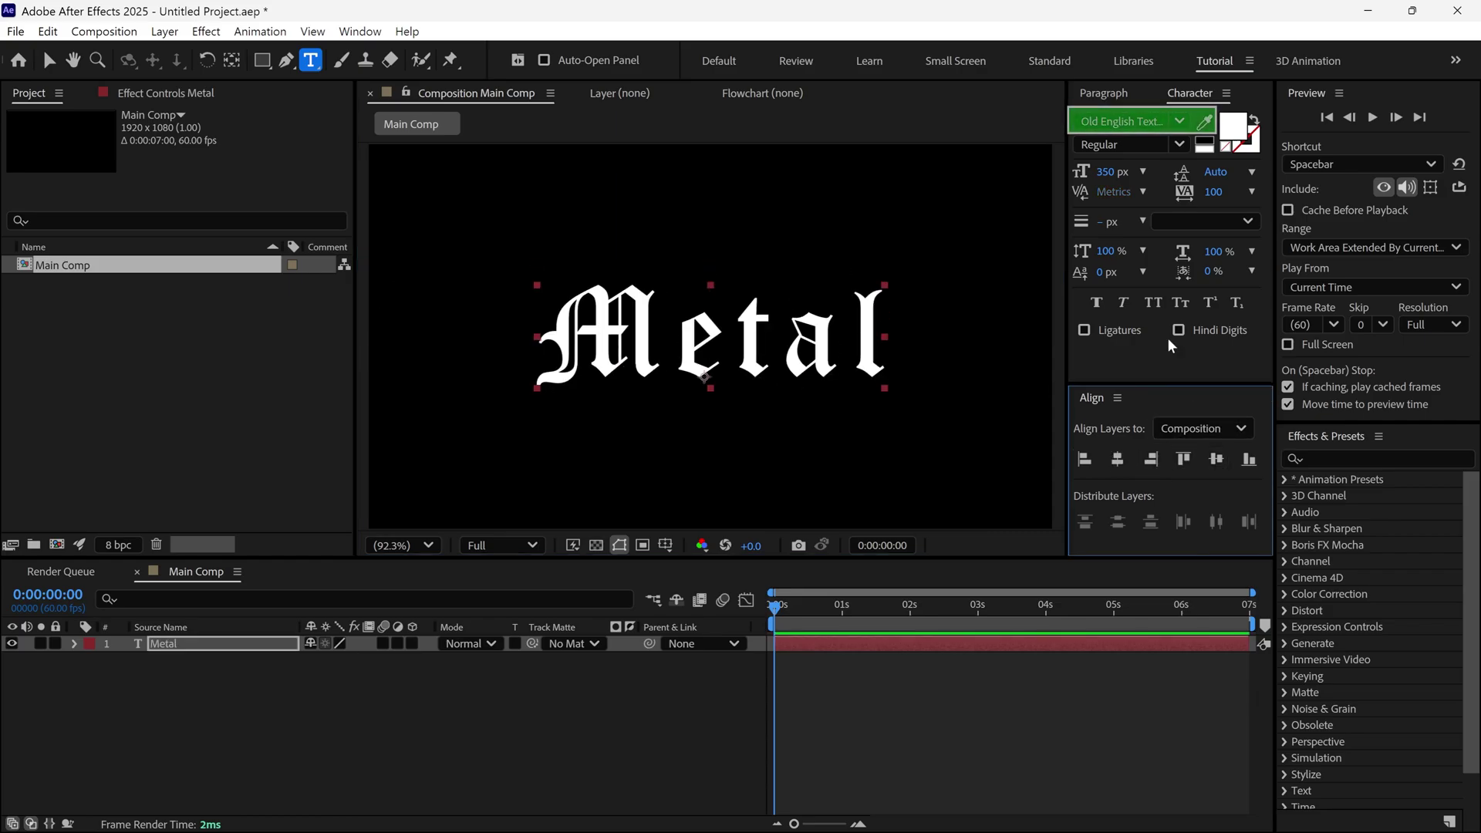
# Pre-compose the Metal layer into a new comp named Logo, moving all attributes
pyautogui.rightClick(235, 643)
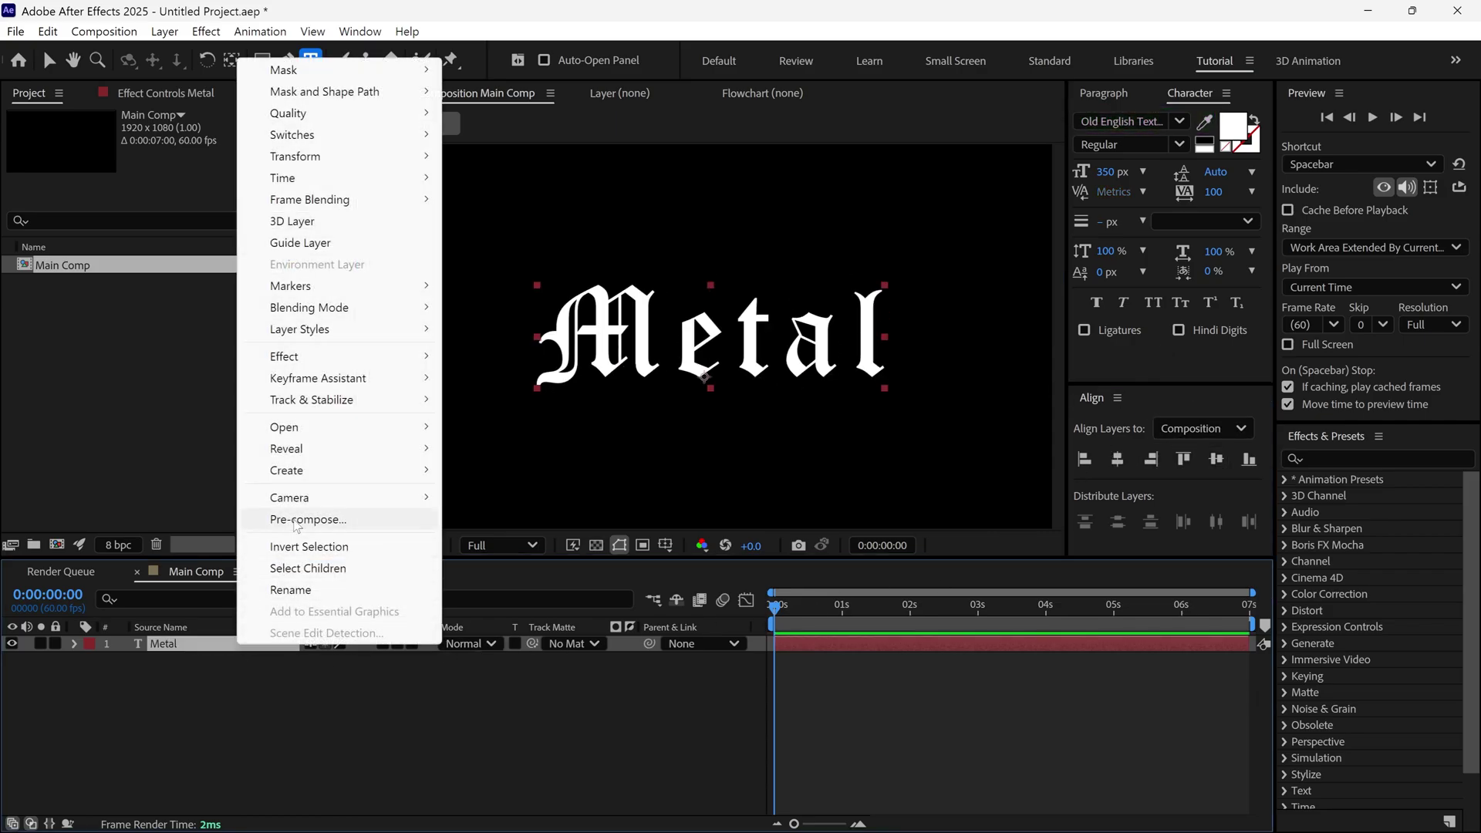
pyautogui.click(293, 518)
pyautogui.write('Logo')
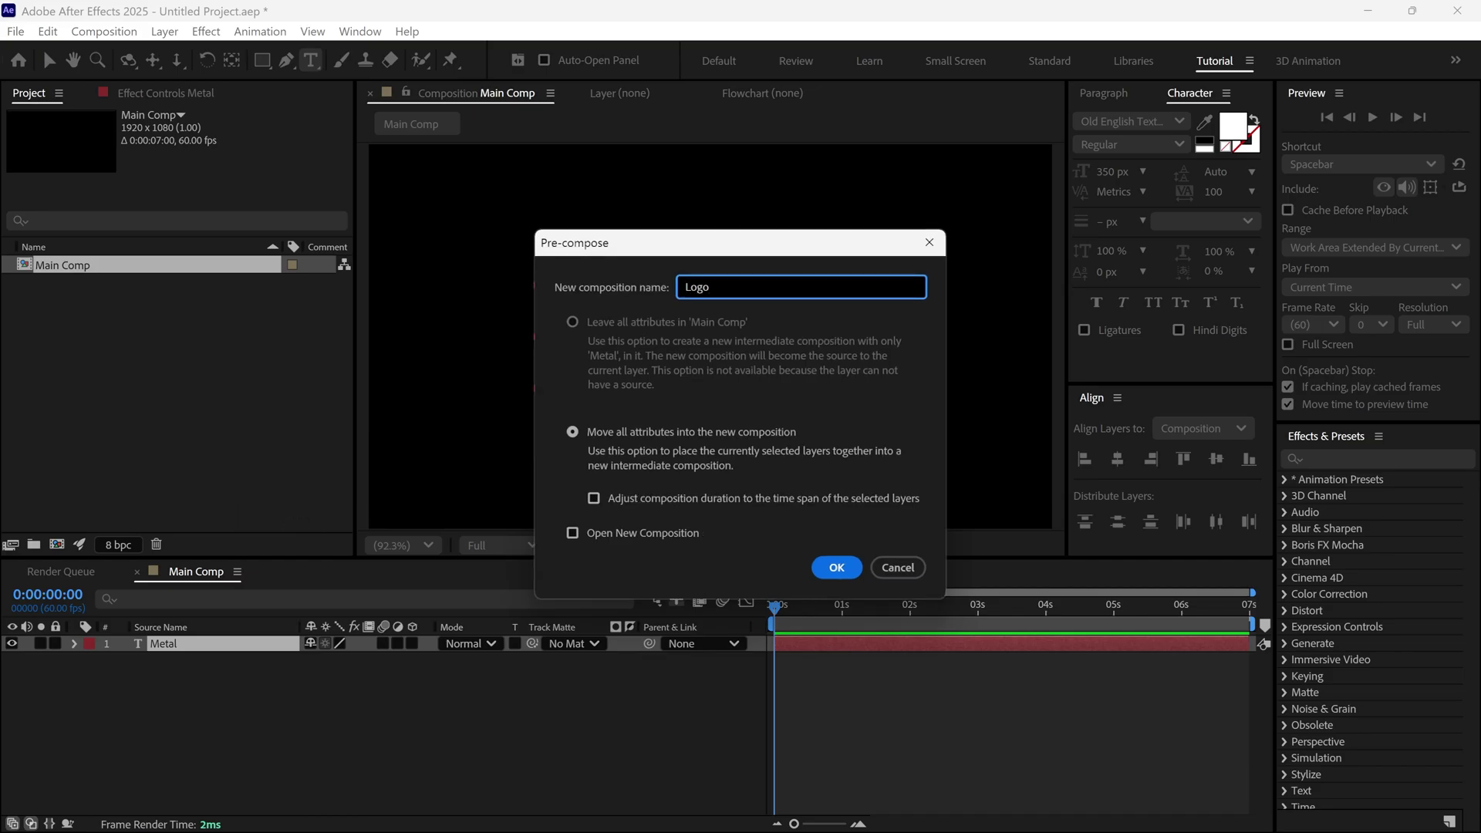
pyautogui.click(573, 433)
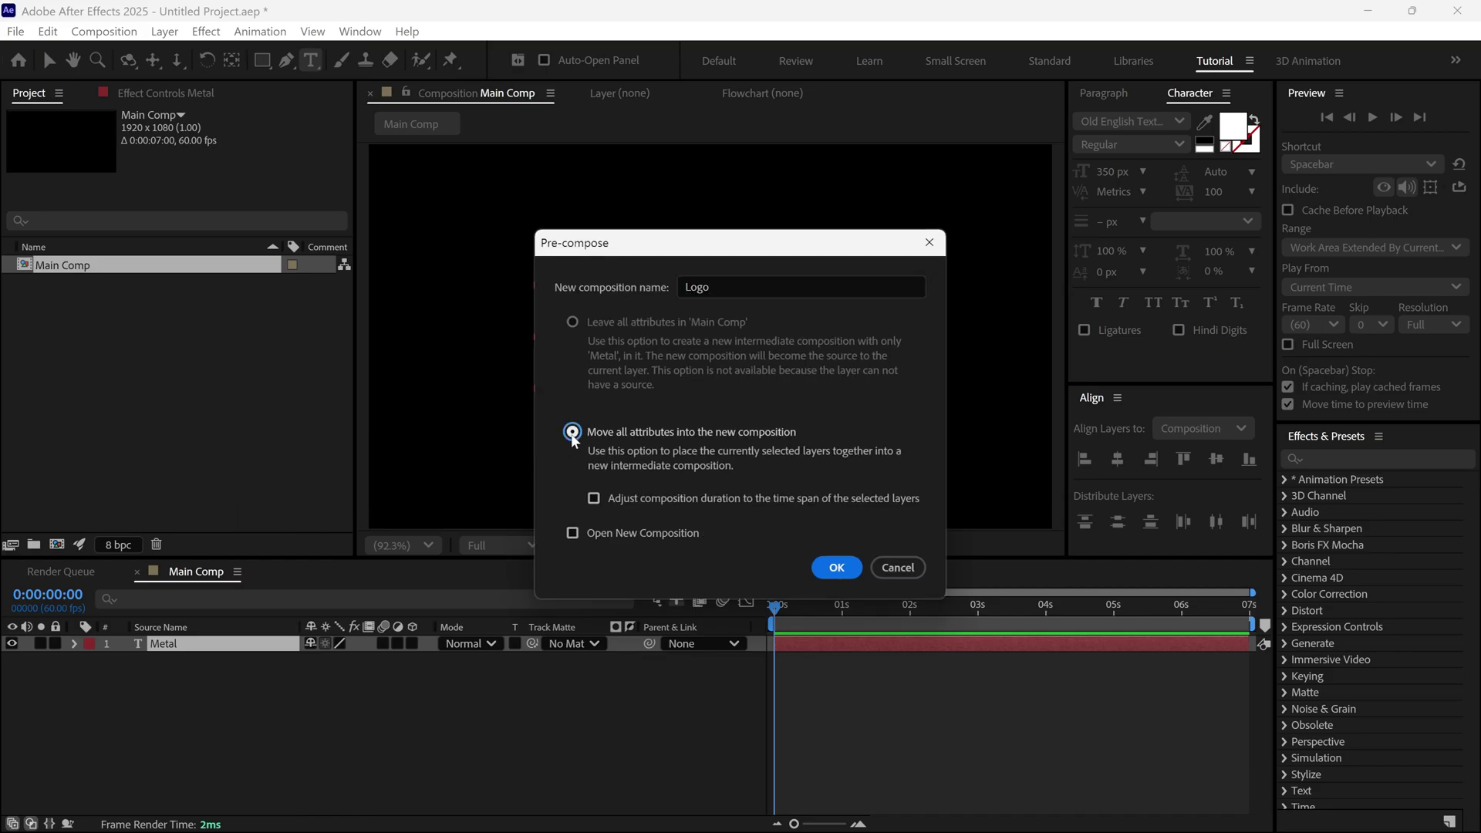
pyautogui.click(836, 568)
# Import Texture.jpg and place it in Main Comp above the Logo layer
pyautogui.press('v')
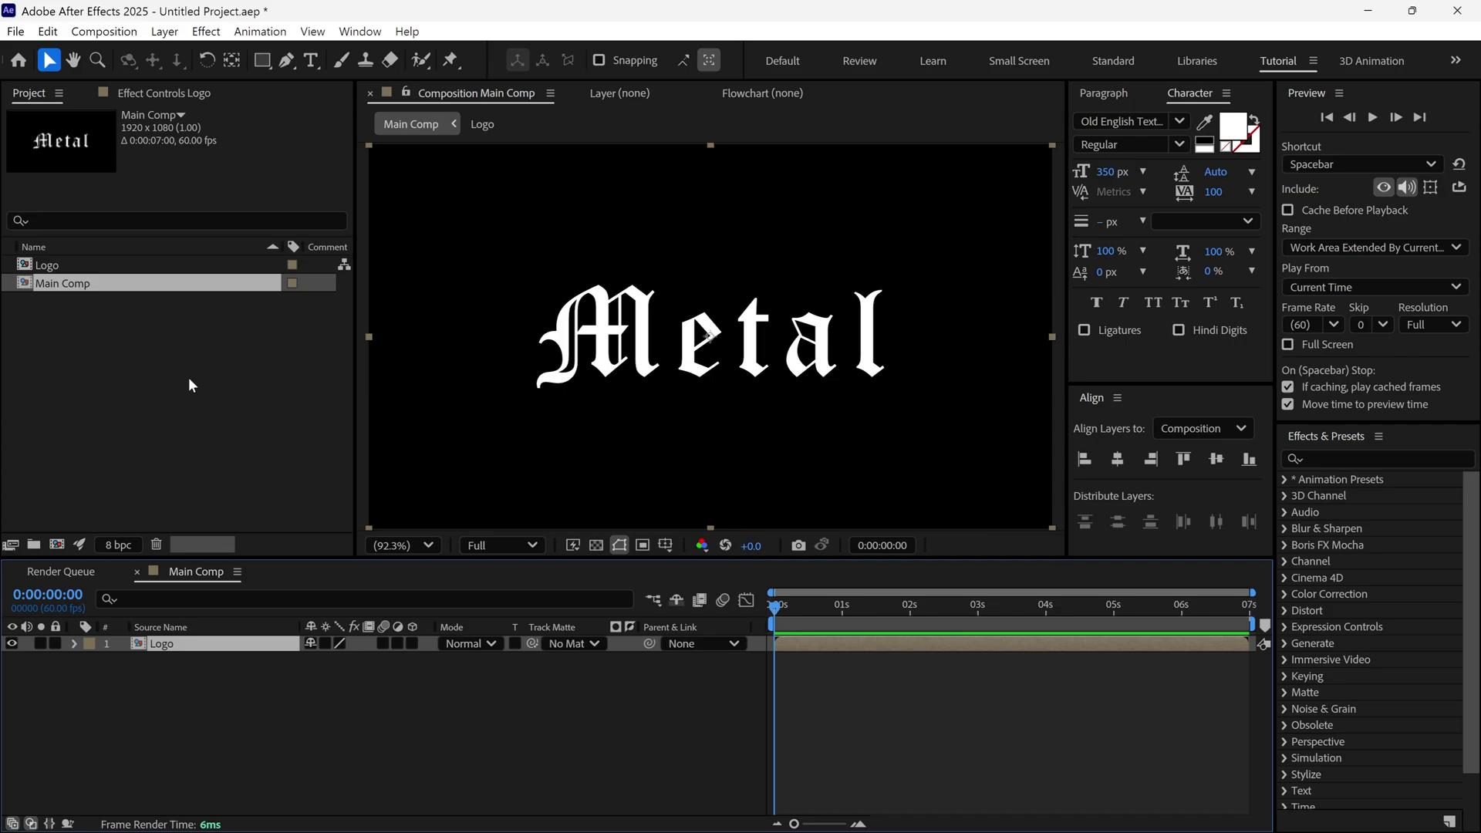
pyautogui.doubleClick(189, 379)
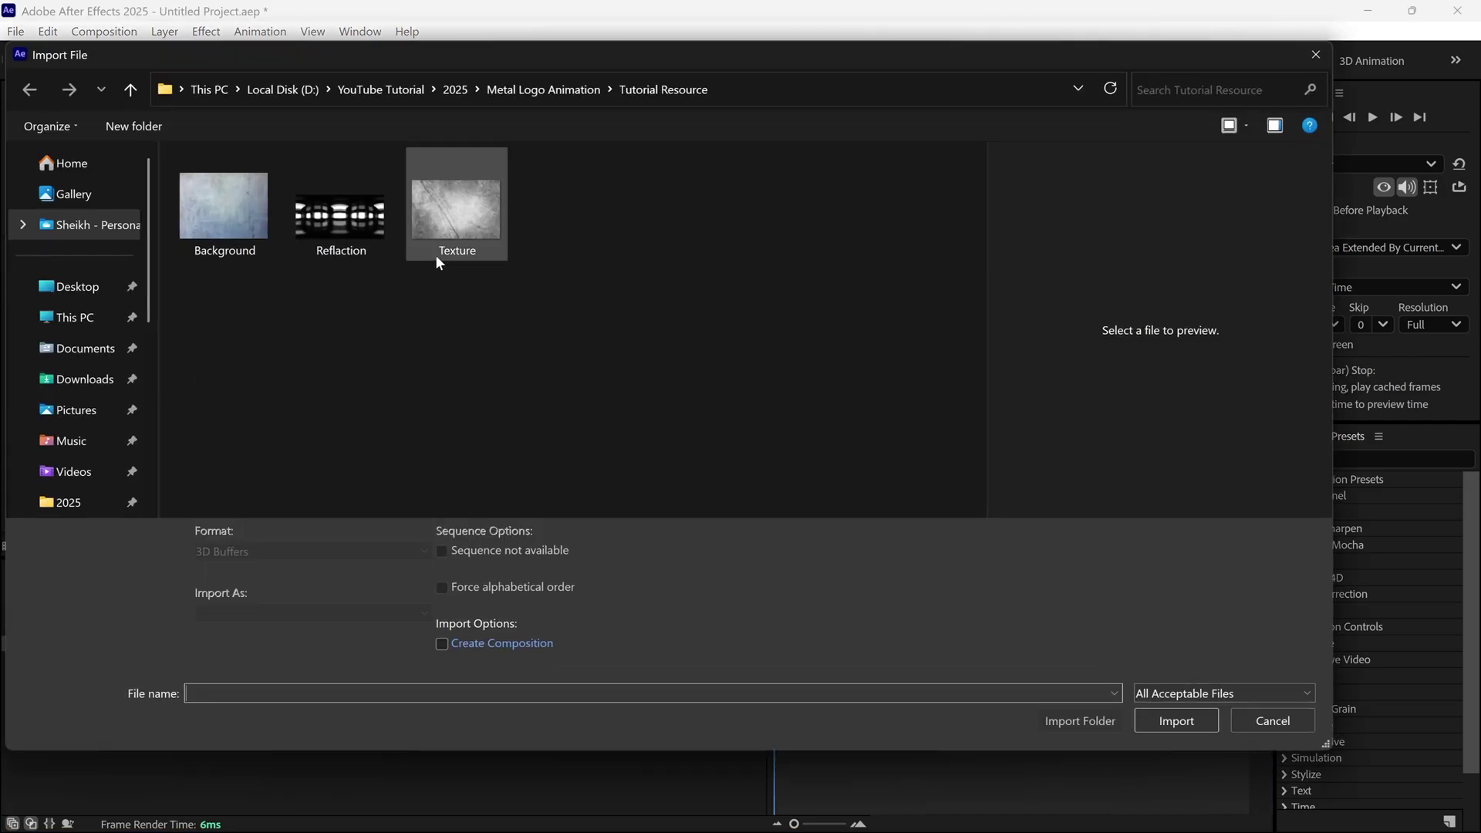
pyautogui.click(451, 234)
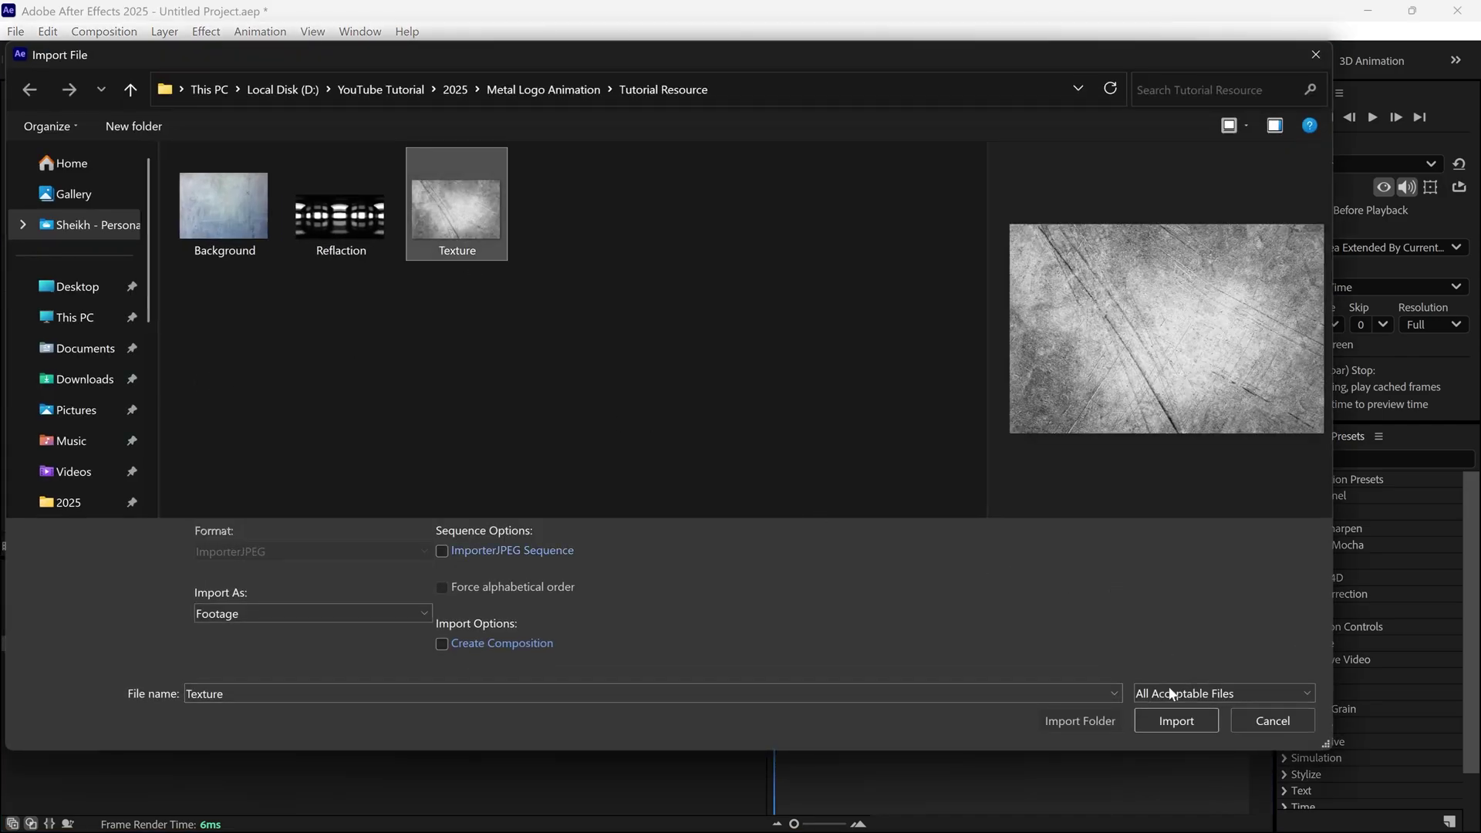
pyautogui.click(1166, 720)
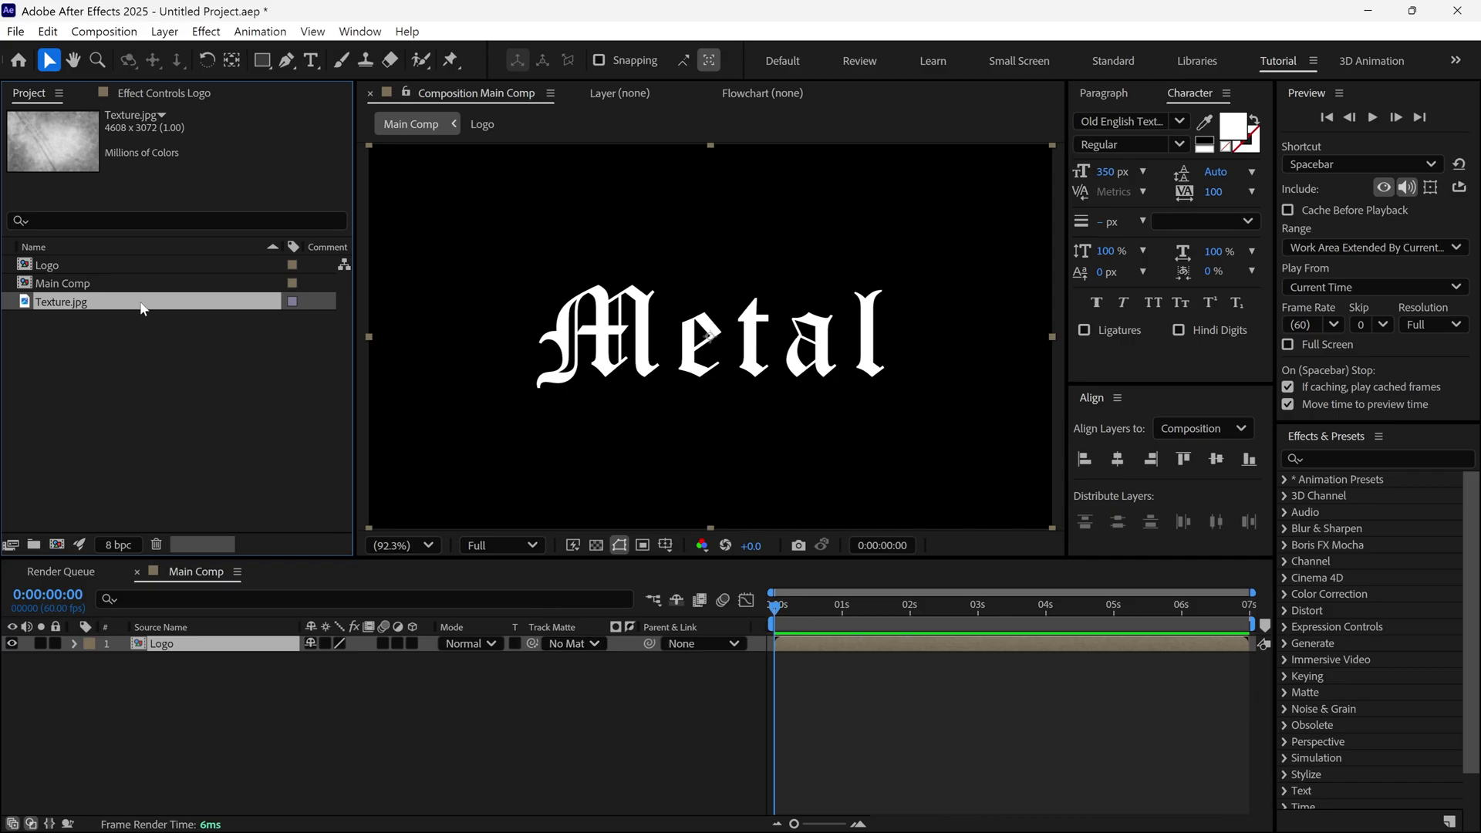
pyautogui.moveTo(141, 308); pyautogui.dragTo(208, 645)
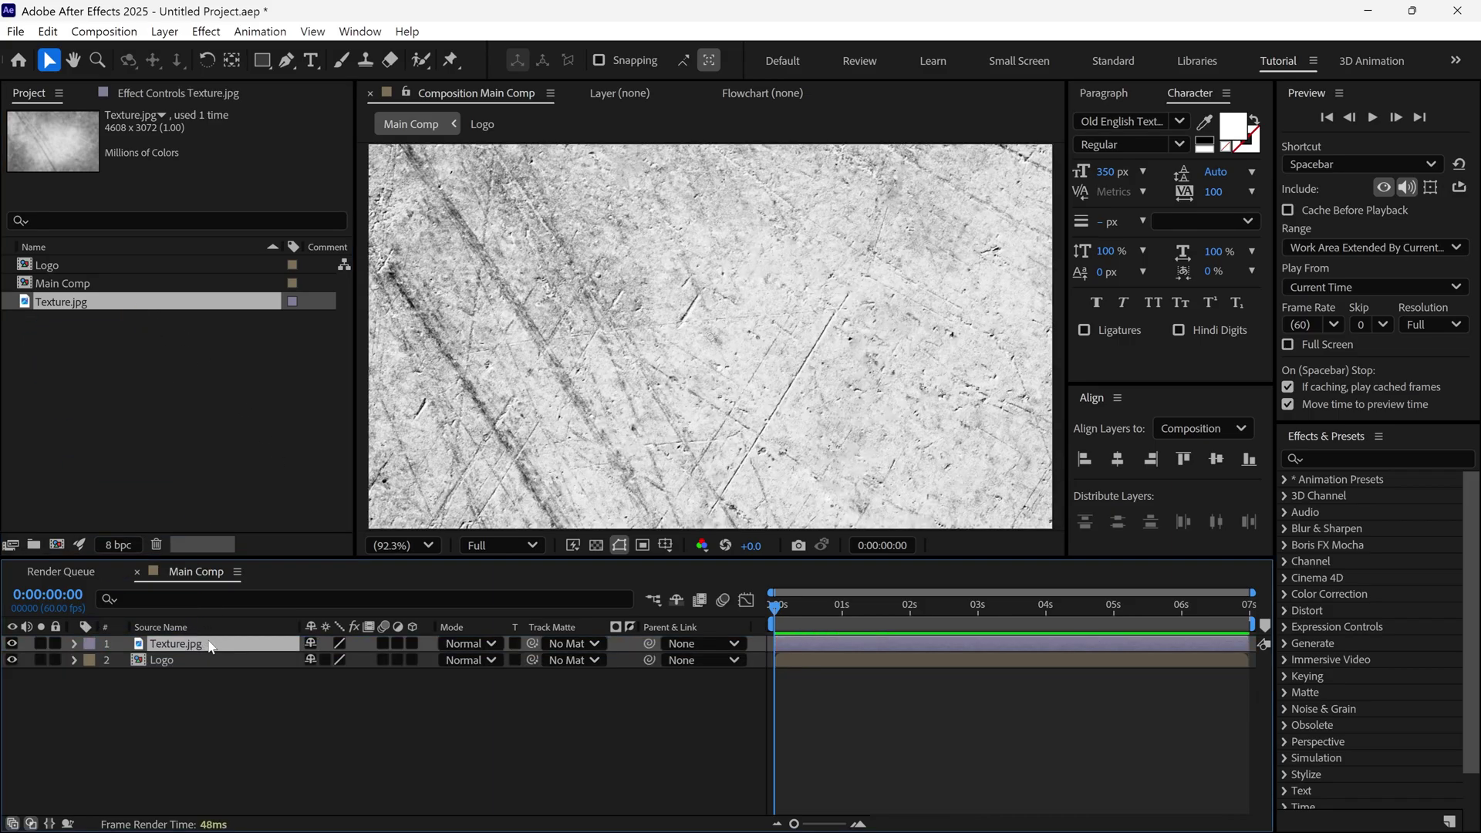
# Pre-compose the Texture.jpg layer as Texture, moving all attributes
pyautogui.rightClick(209, 645)
pyautogui.click(256, 512)
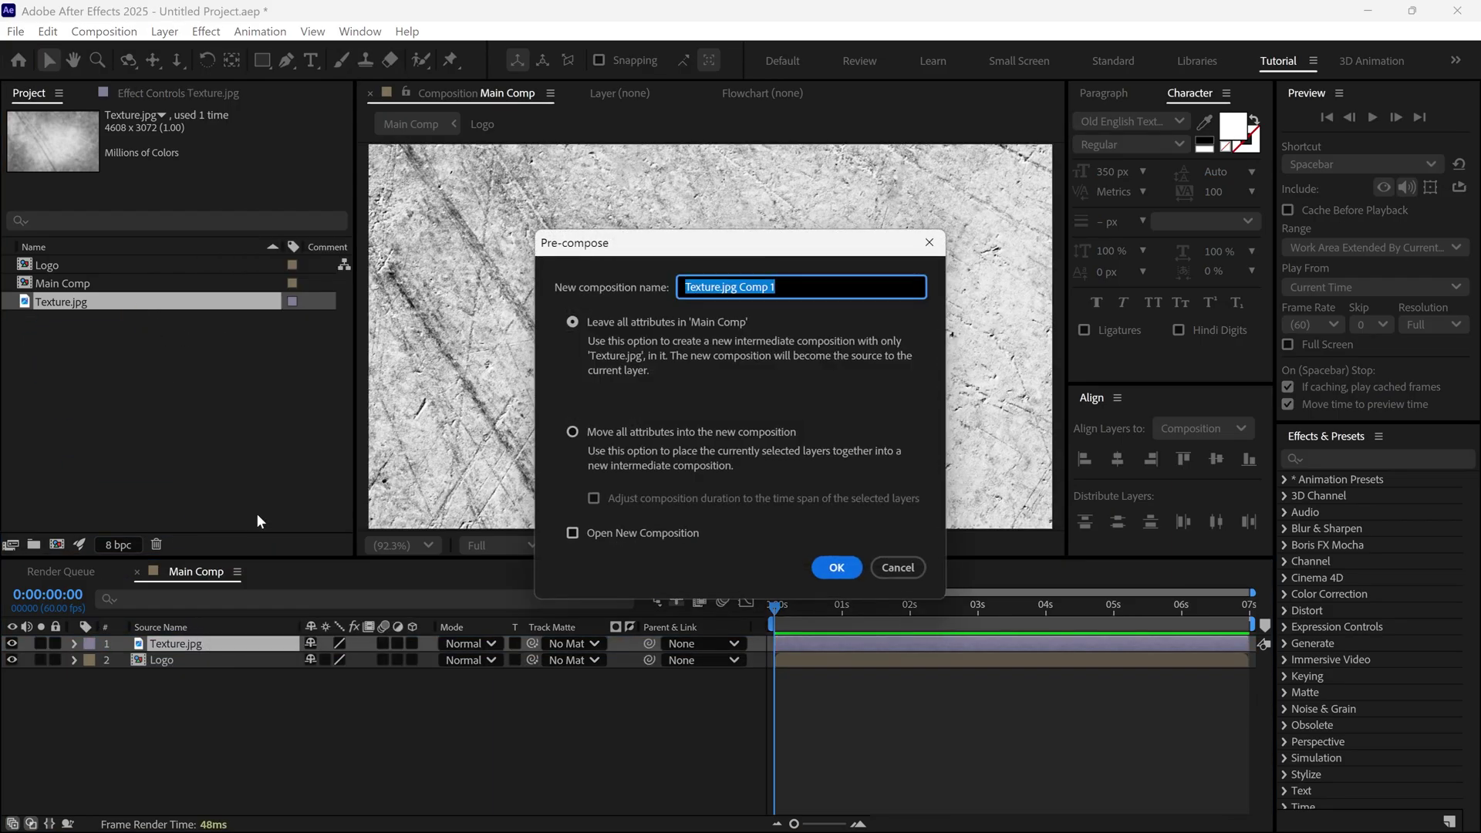
pyautogui.press('End')
pyautogui.press('BackSpace')
pyautogui.press('BackSpace')
pyautogui.press('BackSpace')
pyautogui.press('BackSpace')
pyautogui.press('BackSpace')
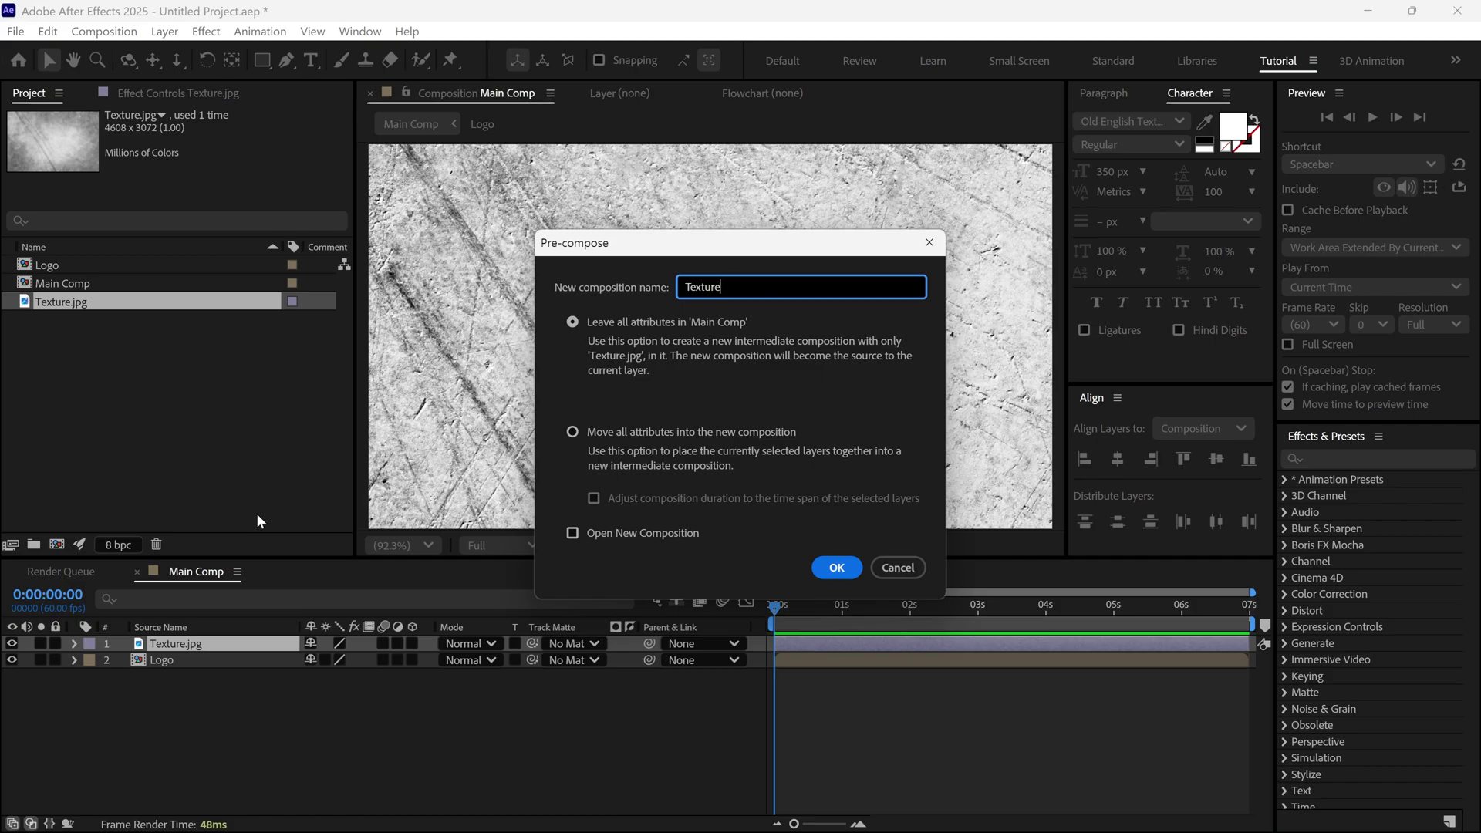
pyautogui.click(573, 432)
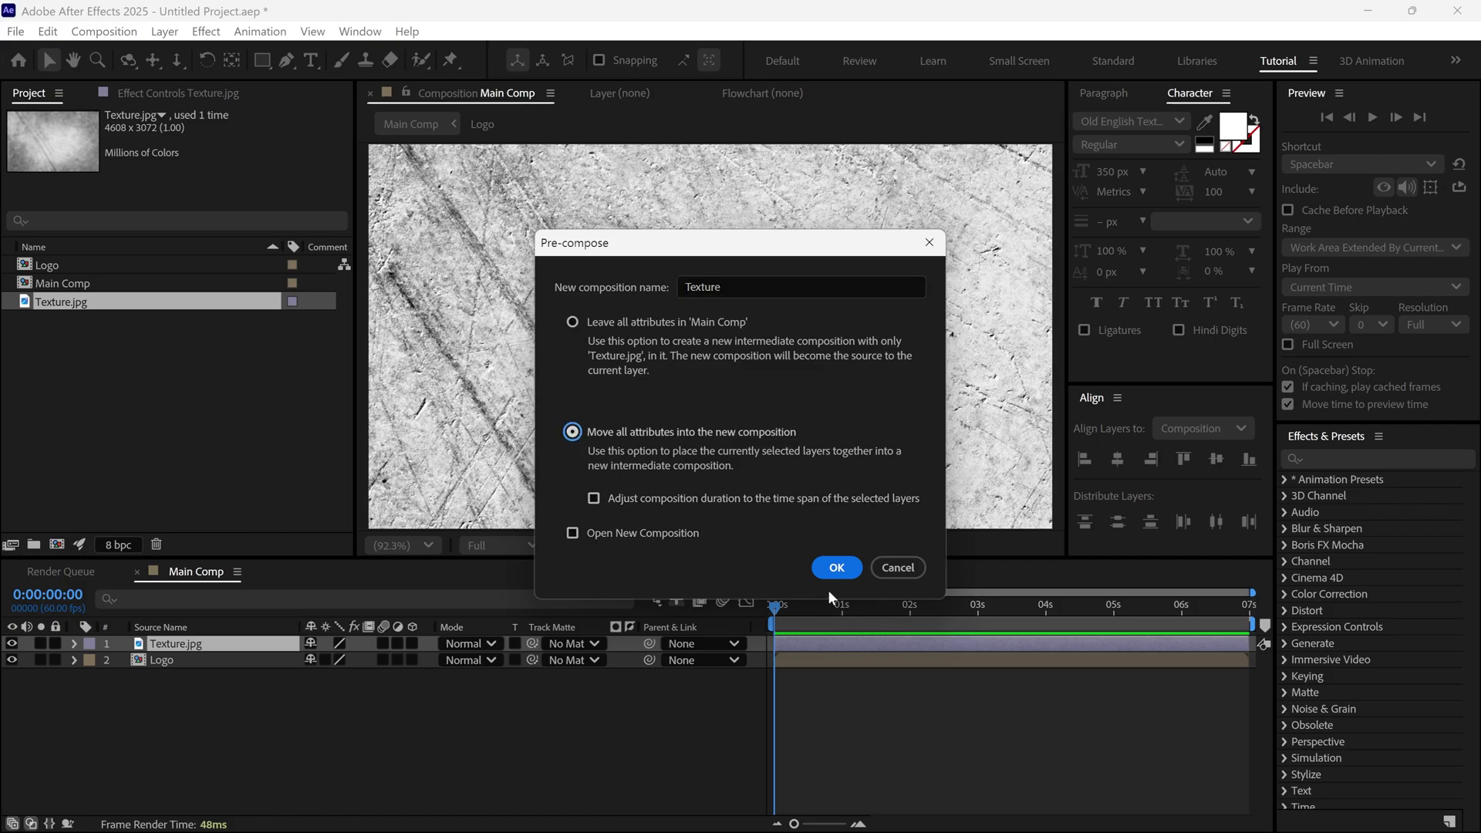
pyautogui.click(836, 567)
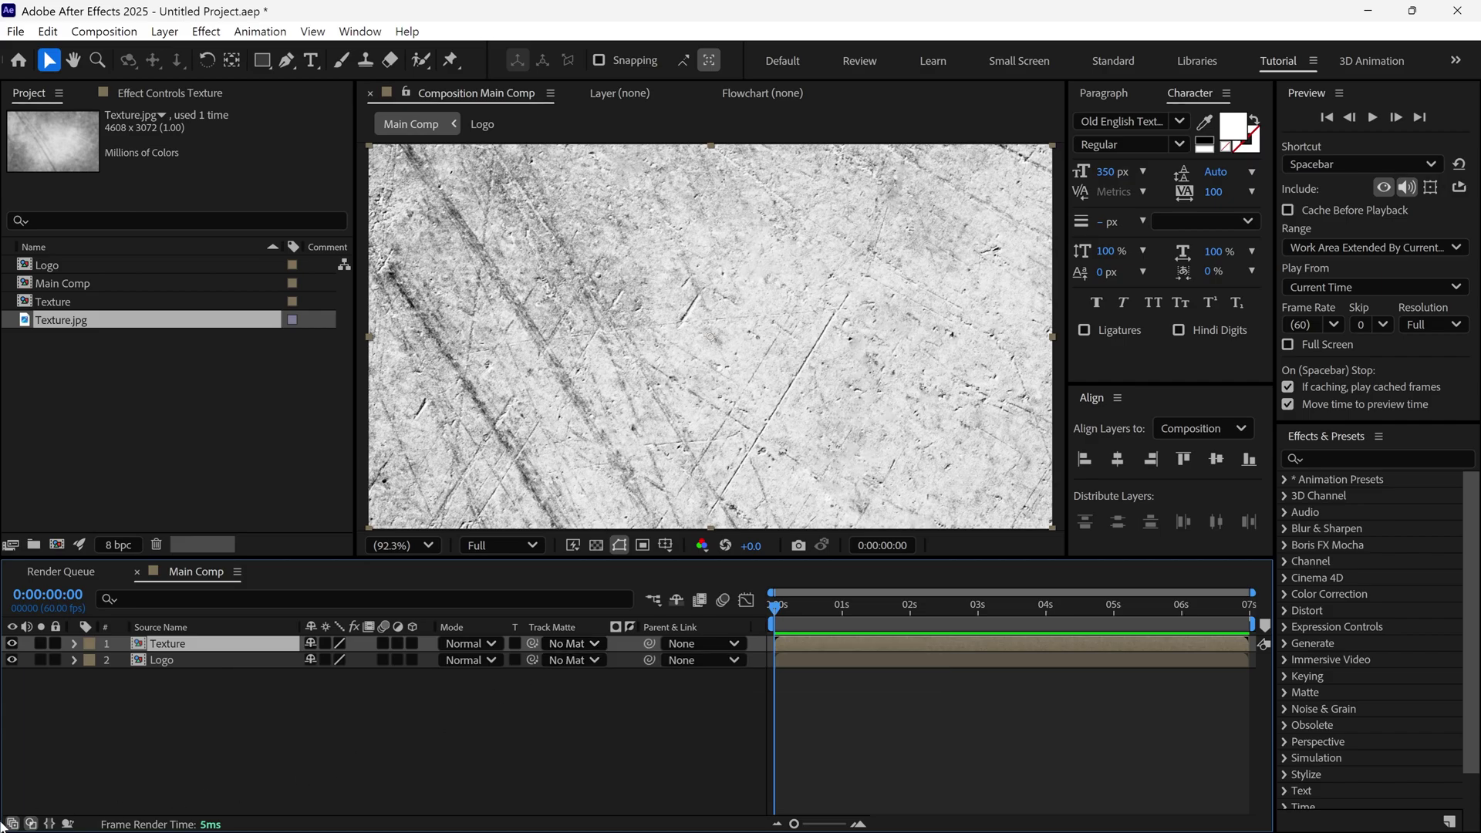
# Set the Texture layer's track matte to Logo
pyautogui.click(31, 823)
pyautogui.click(30, 824)
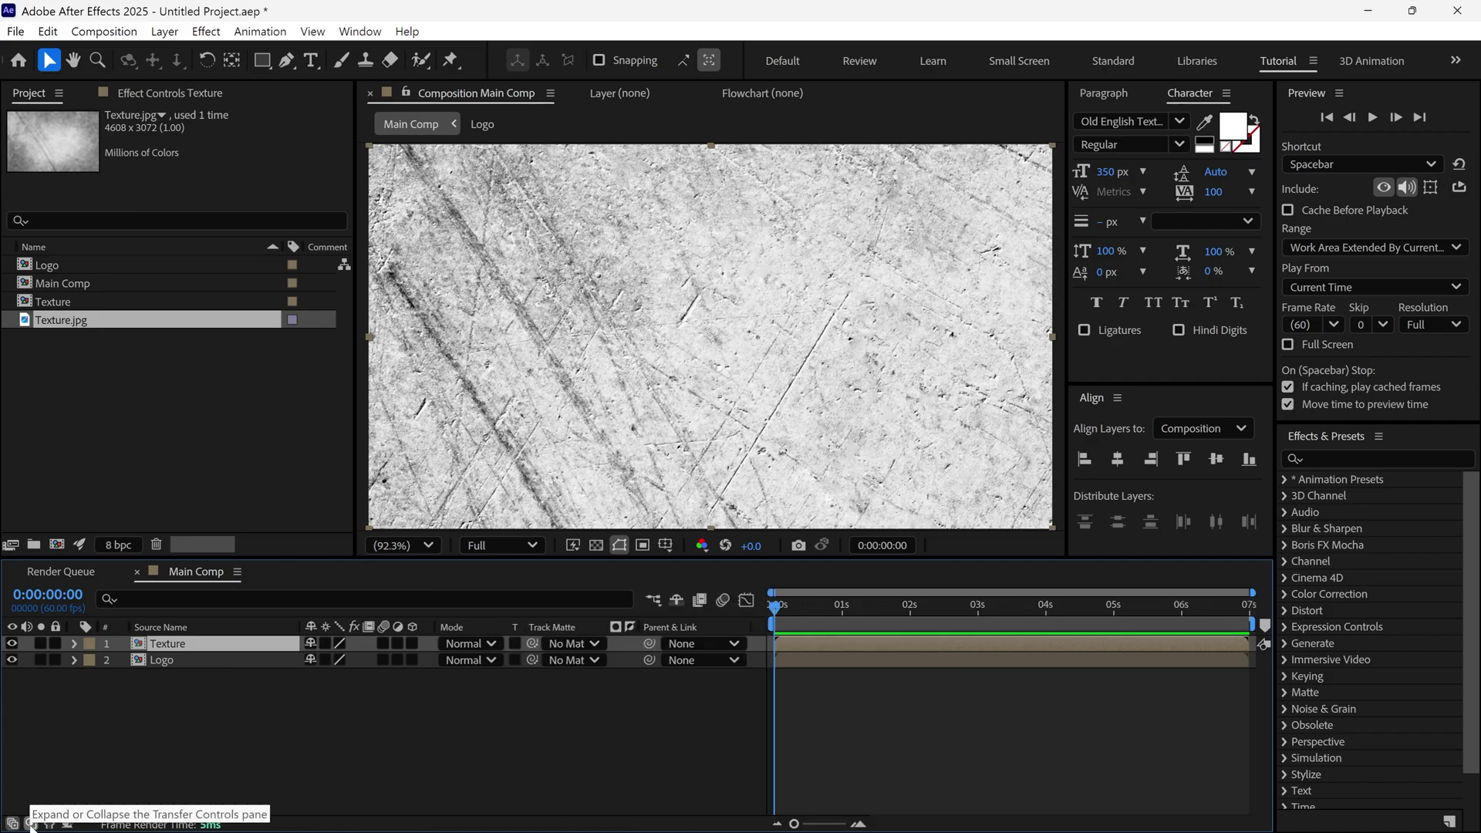
pyautogui.click(571, 643)
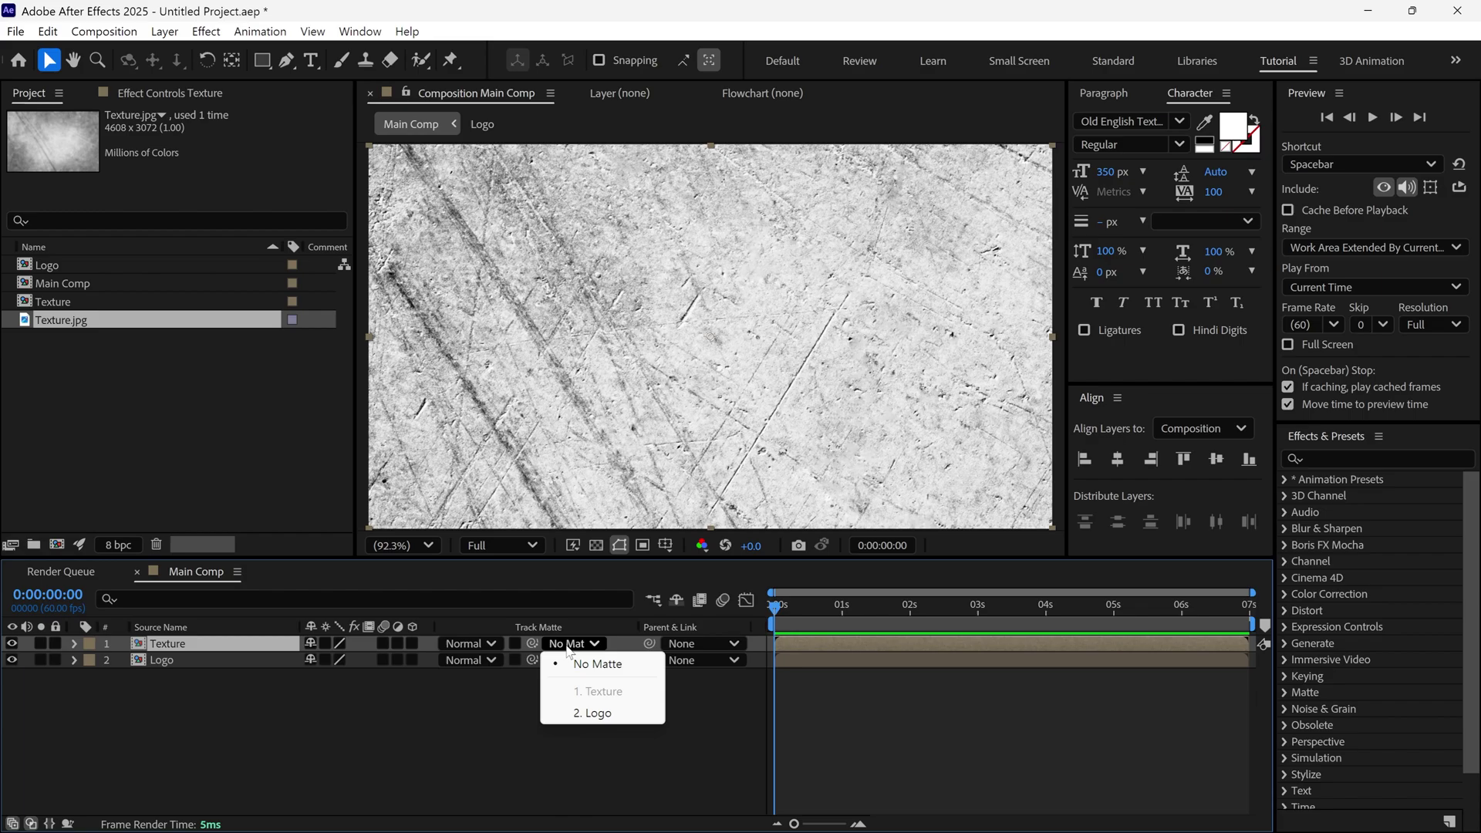
pyautogui.click(607, 714)
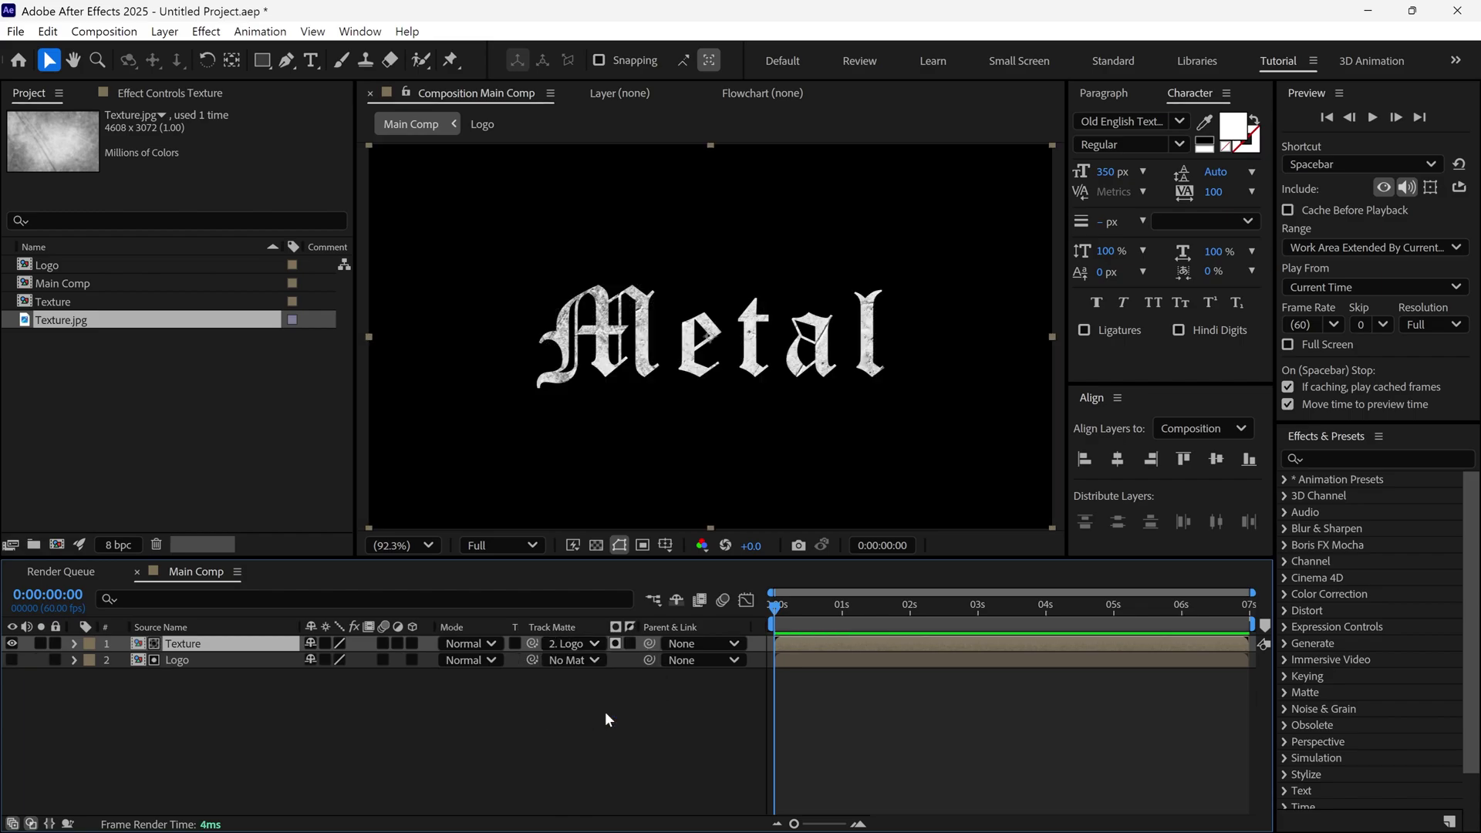
# Import Reflaction.png, add it as Main Comp's top layer, and scale it to fill the comp
pyautogui.doubleClick(191, 419)
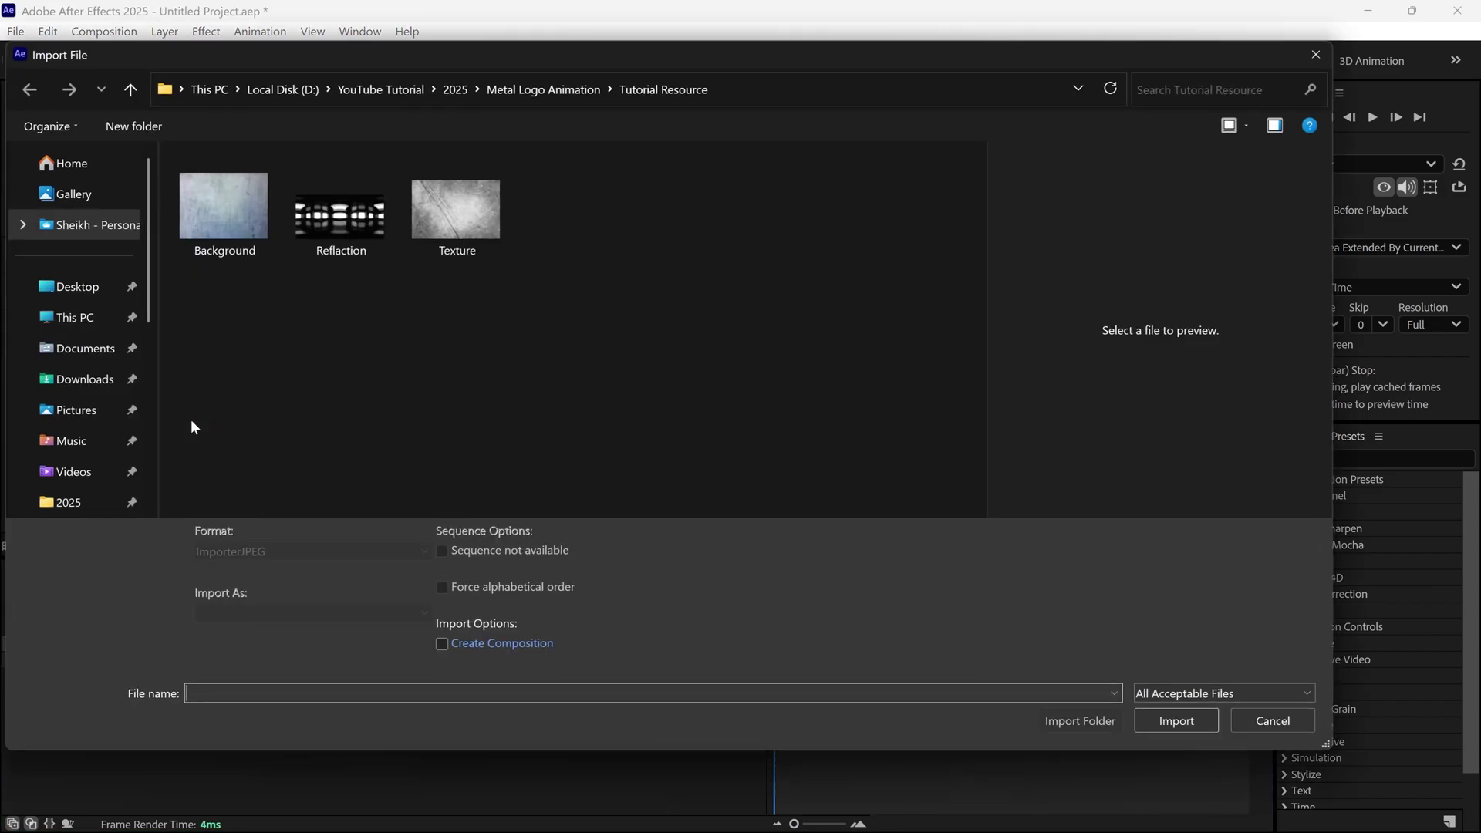
pyautogui.click(330, 225)
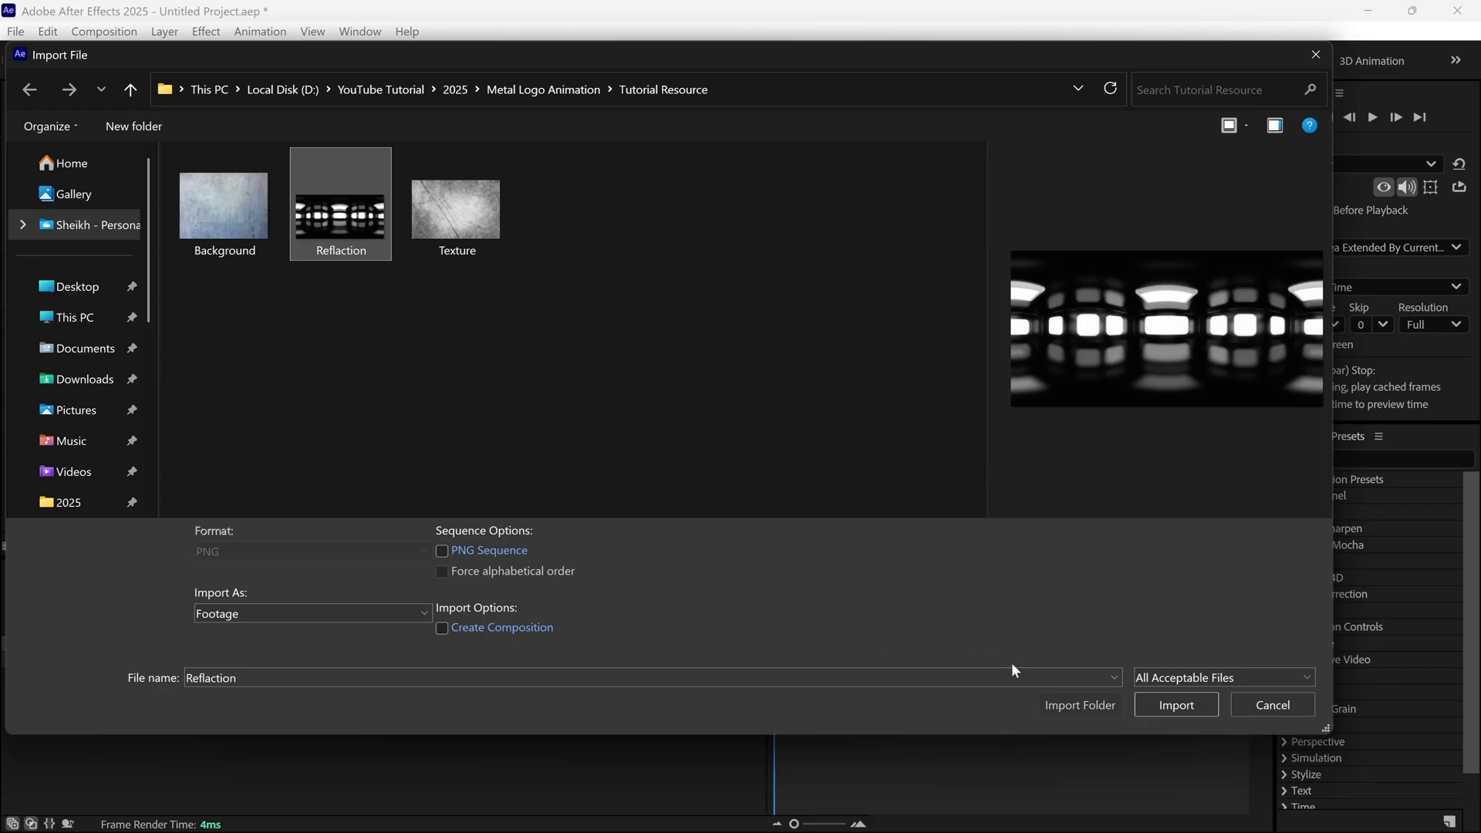
pyautogui.click(1157, 707)
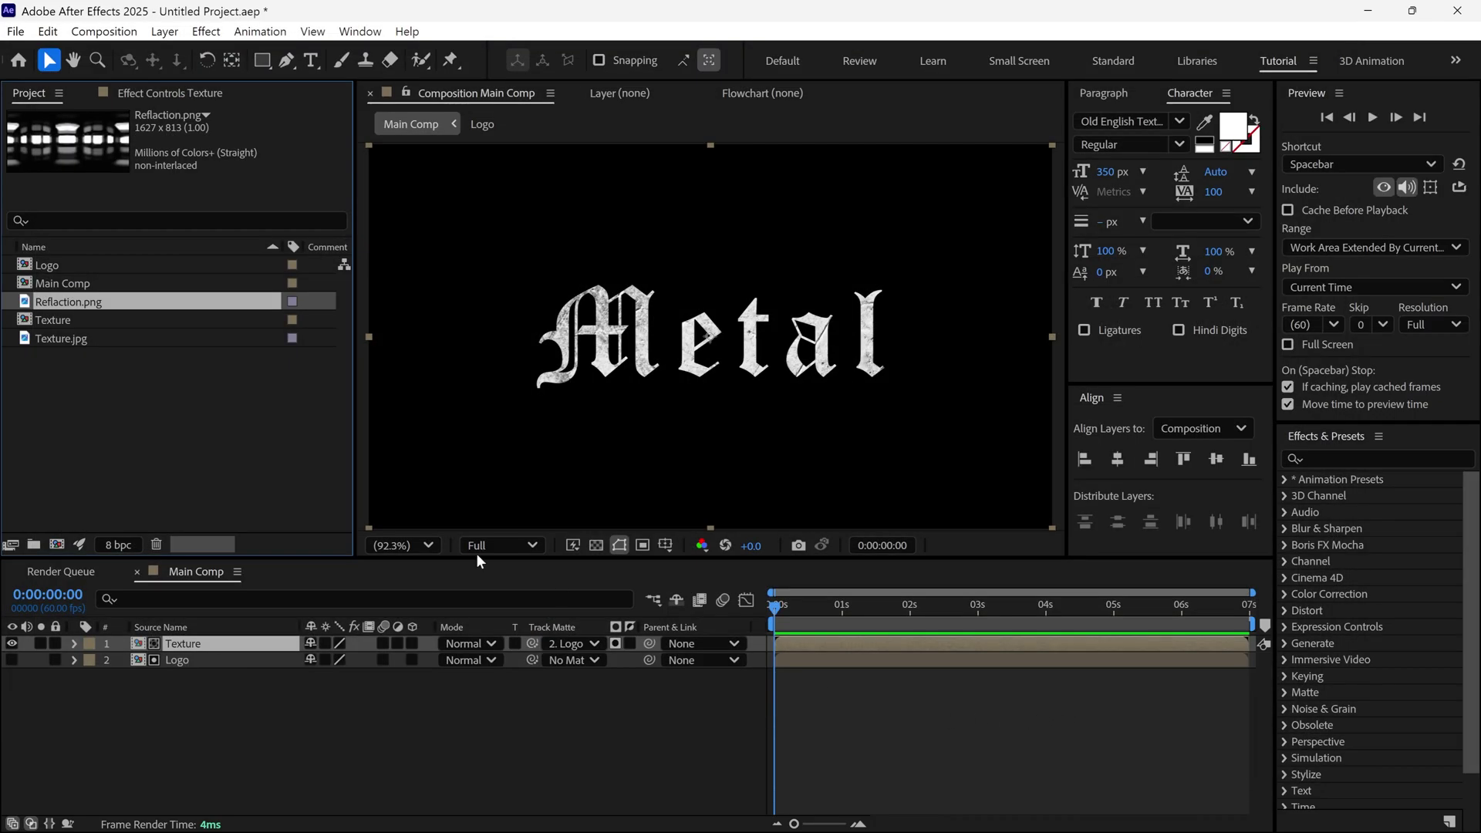
pyautogui.moveTo(152, 307); pyautogui.dragTo(216, 645)
pyautogui.rightClick(216, 644)
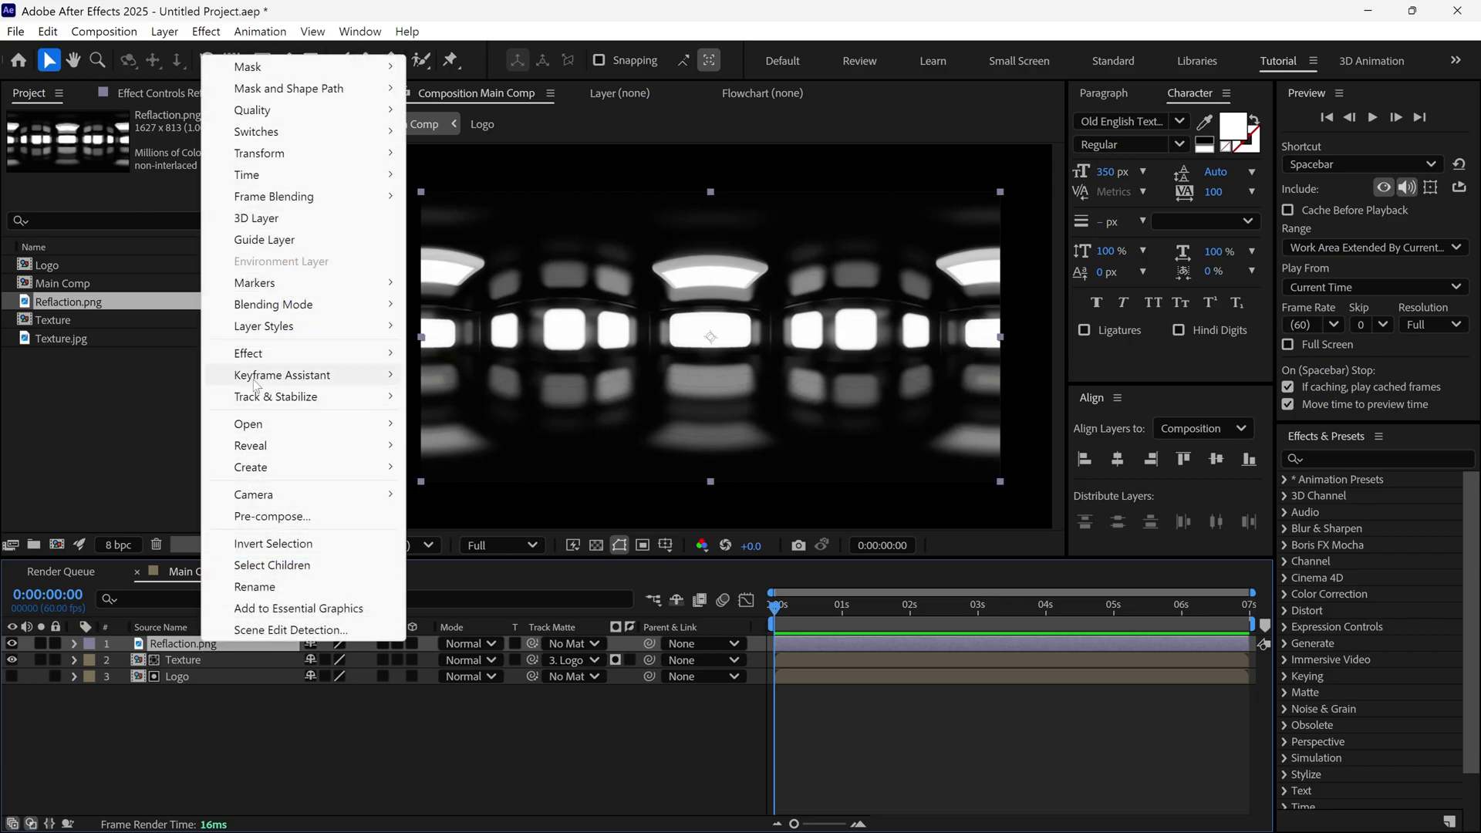
pyautogui.moveTo(266, 154)
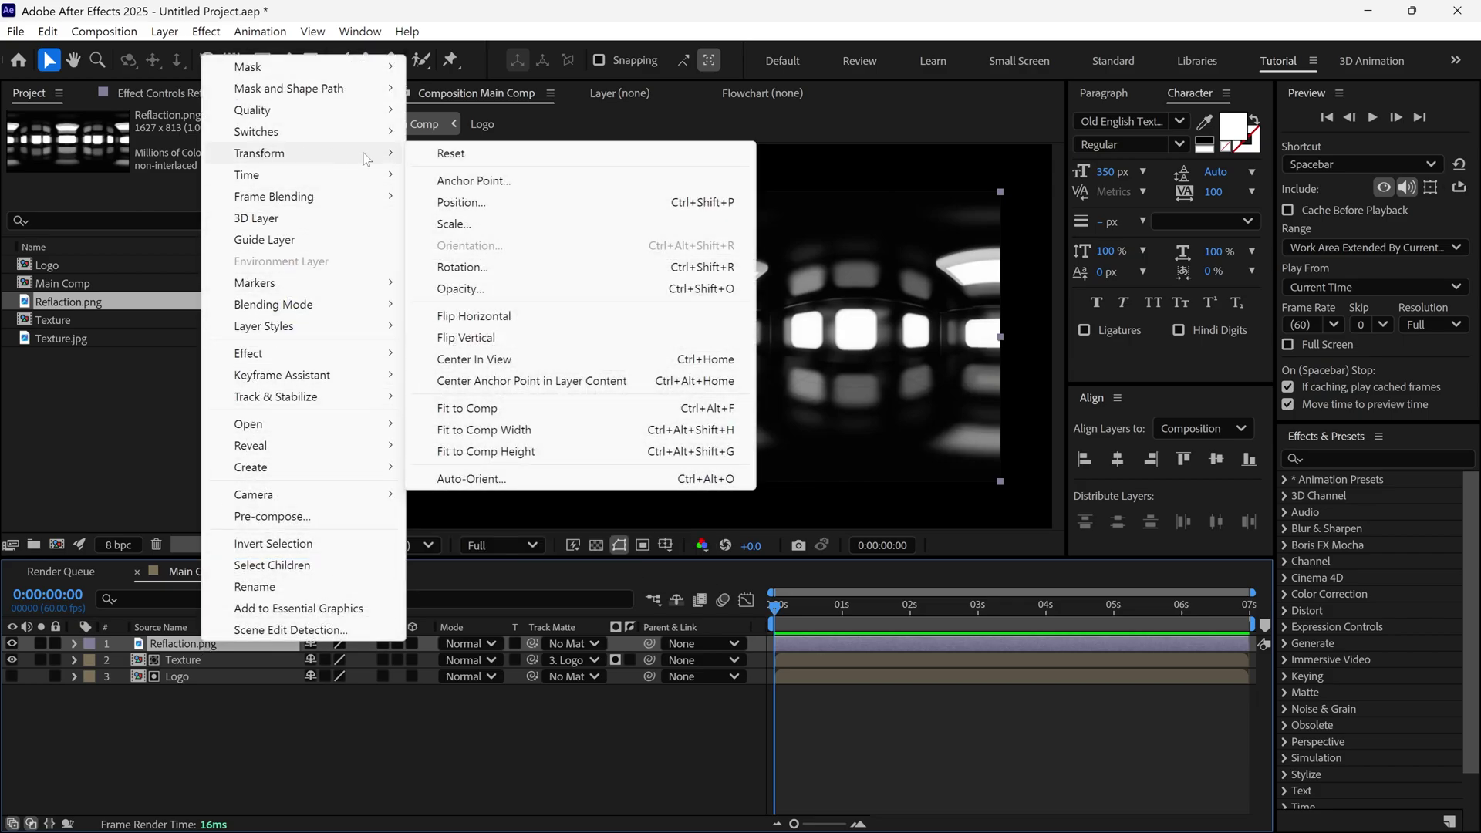
pyautogui.click(487, 411)
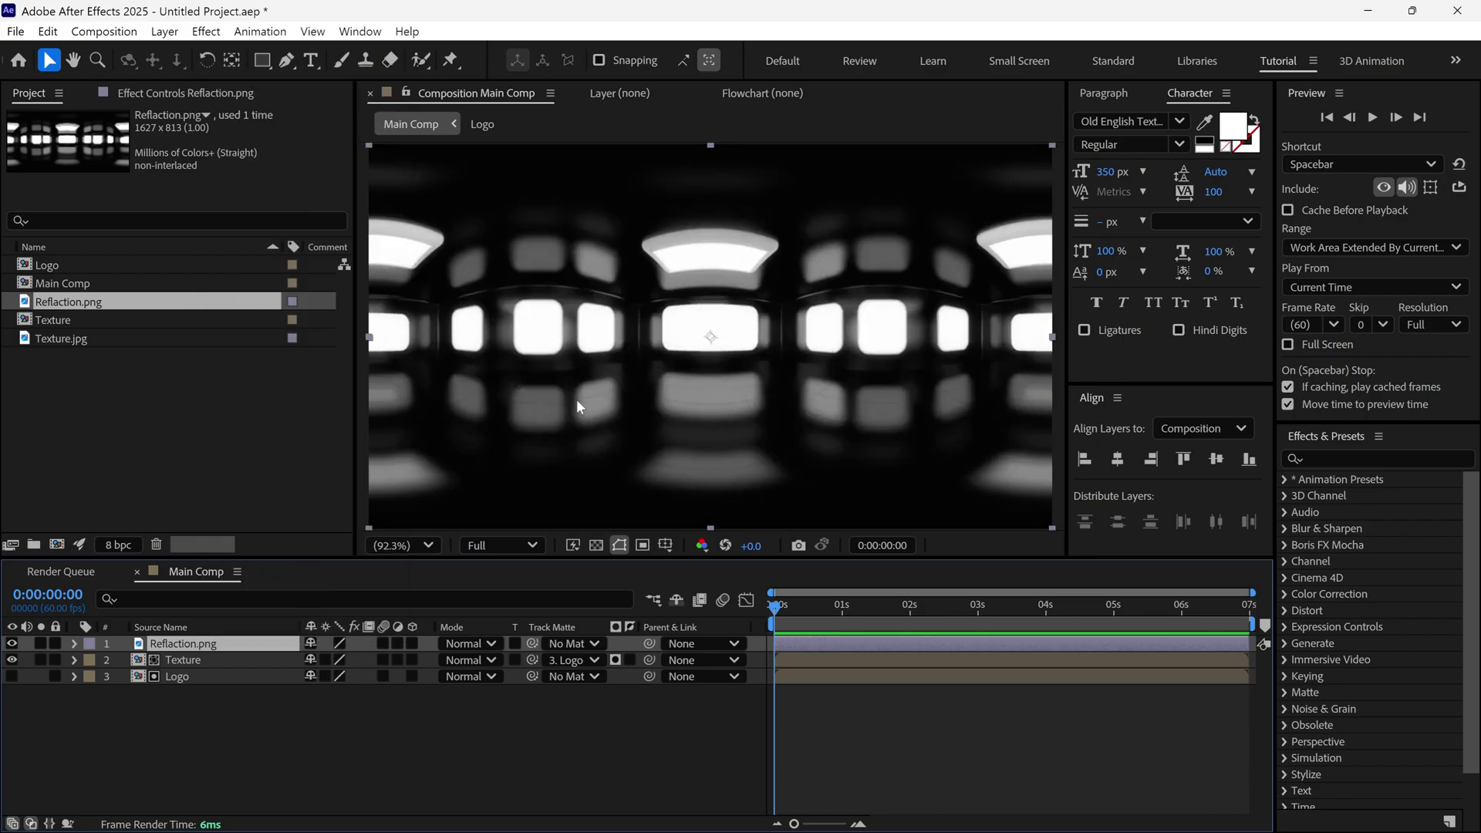
# Pre-compose the reflection layer as Reflaction Map and set its track matte to Logo
pyautogui.rightClick(283, 645)
pyautogui.click(345, 522)
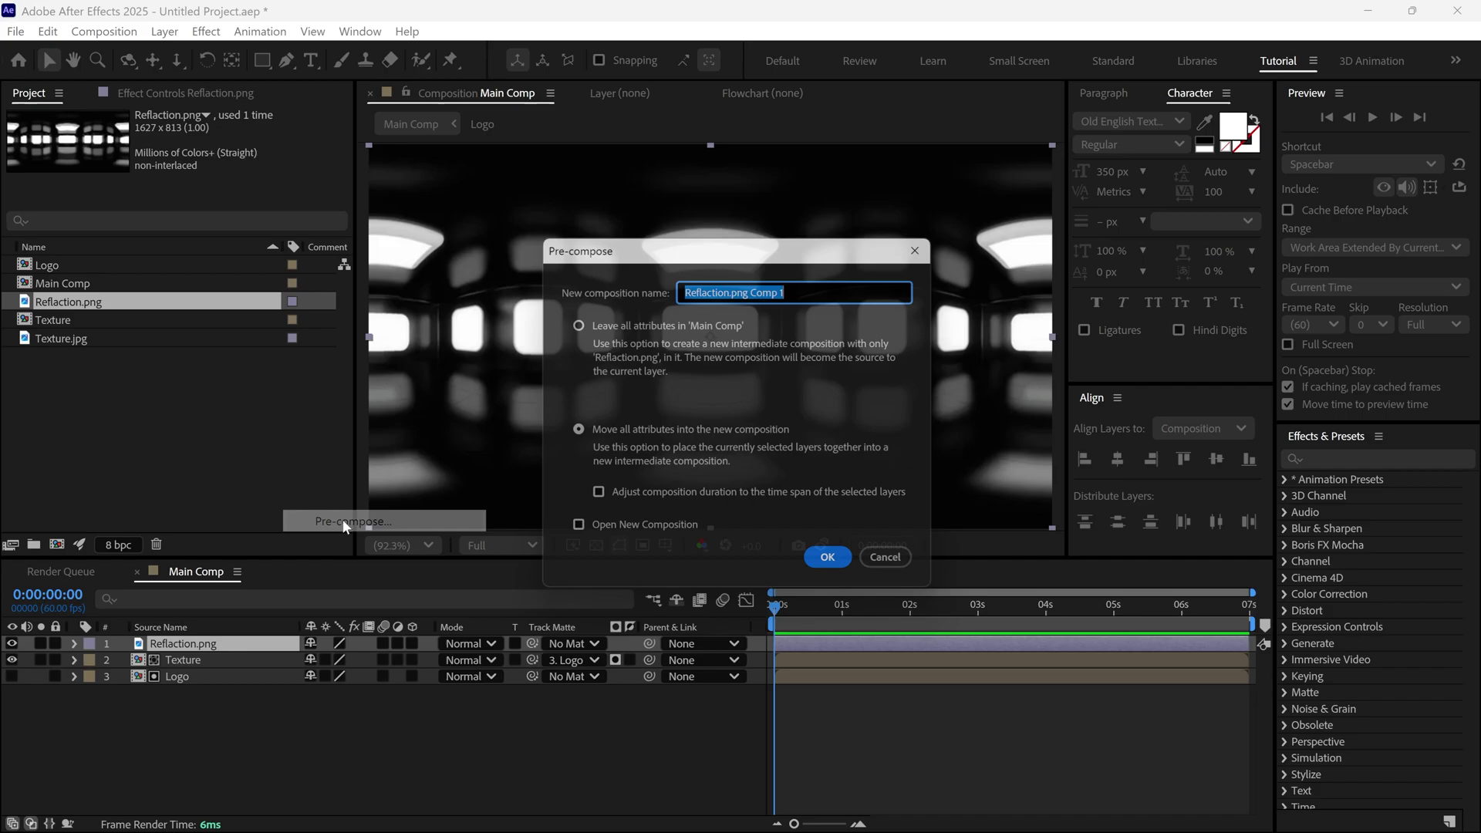
pyautogui.press('End')
pyautogui.press('BackSpace')
pyautogui.press('BackSpace')
pyautogui.press('BackSpace')
pyautogui.press('BackSpace')
pyautogui.press('BackSpace')
pyautogui.press('BackSpace')
pyautogui.press('BackSpace')
pyautogui.press('BackSpace')
pyautogui.press('BackSpace')
pyautogui.press('BackSpace')
pyautogui.press('BackSpace')
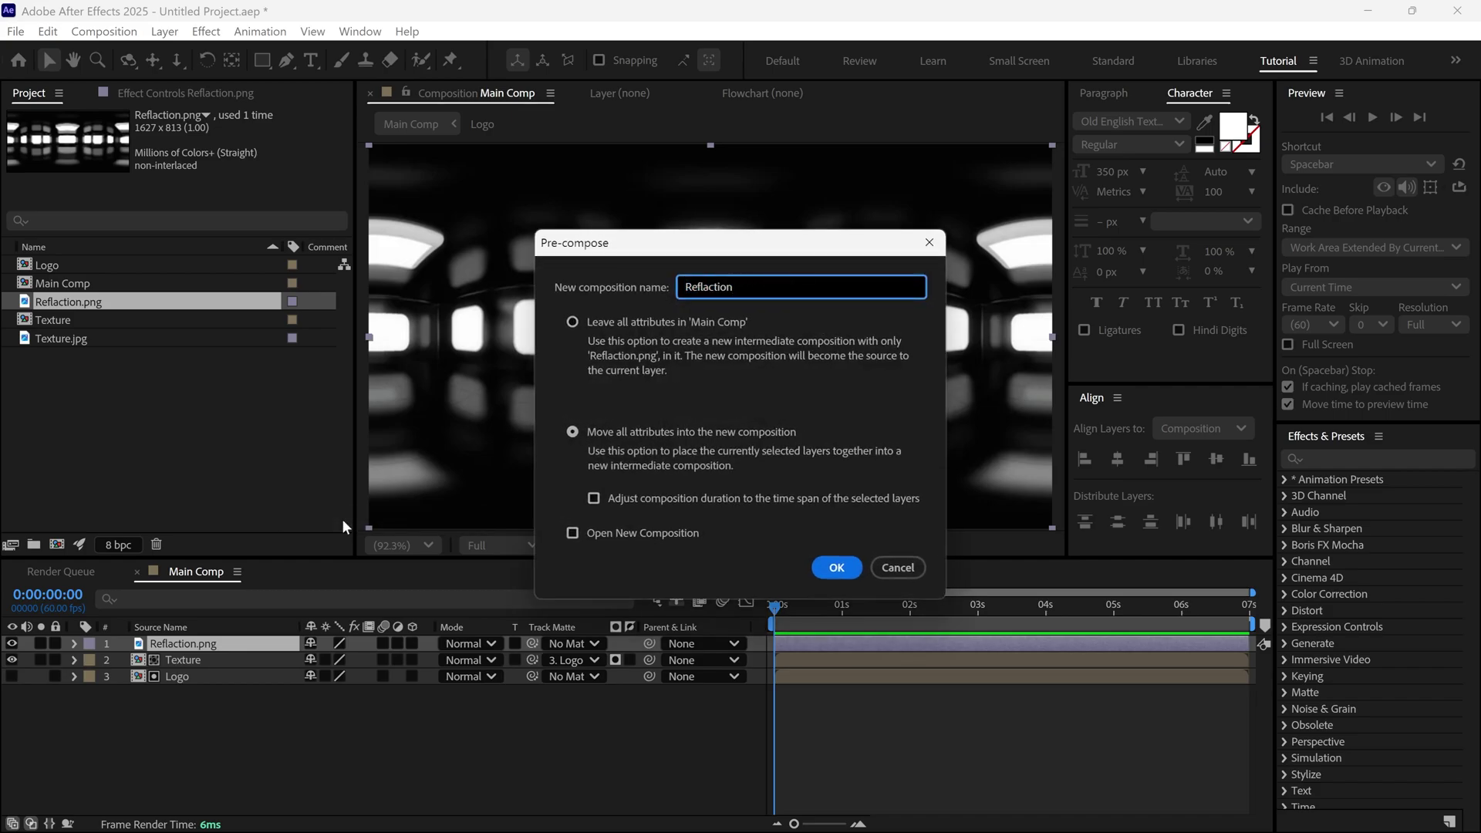
pyautogui.write('Map')
pyautogui.click(572, 431)
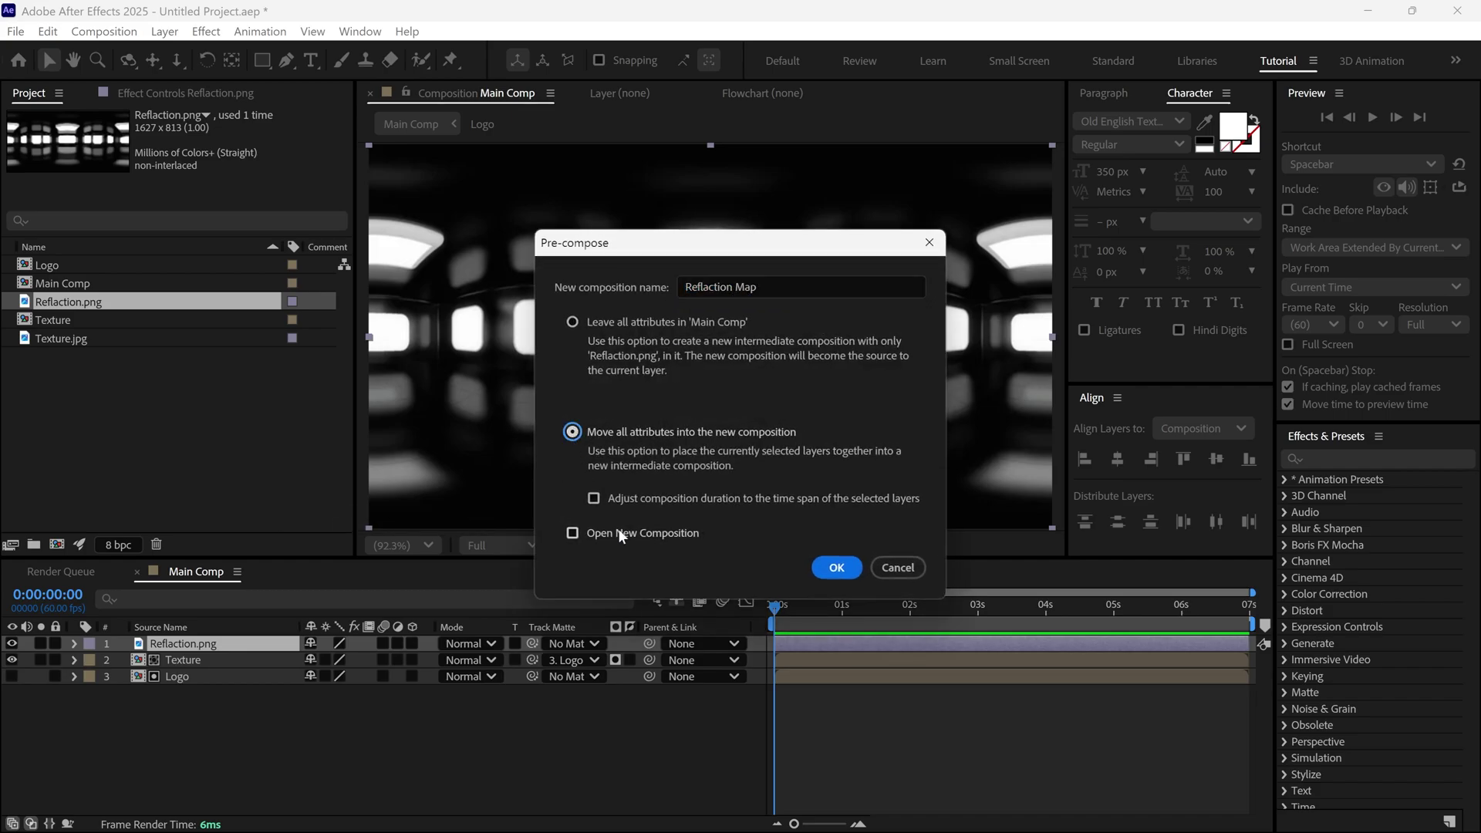
pyautogui.click(829, 567)
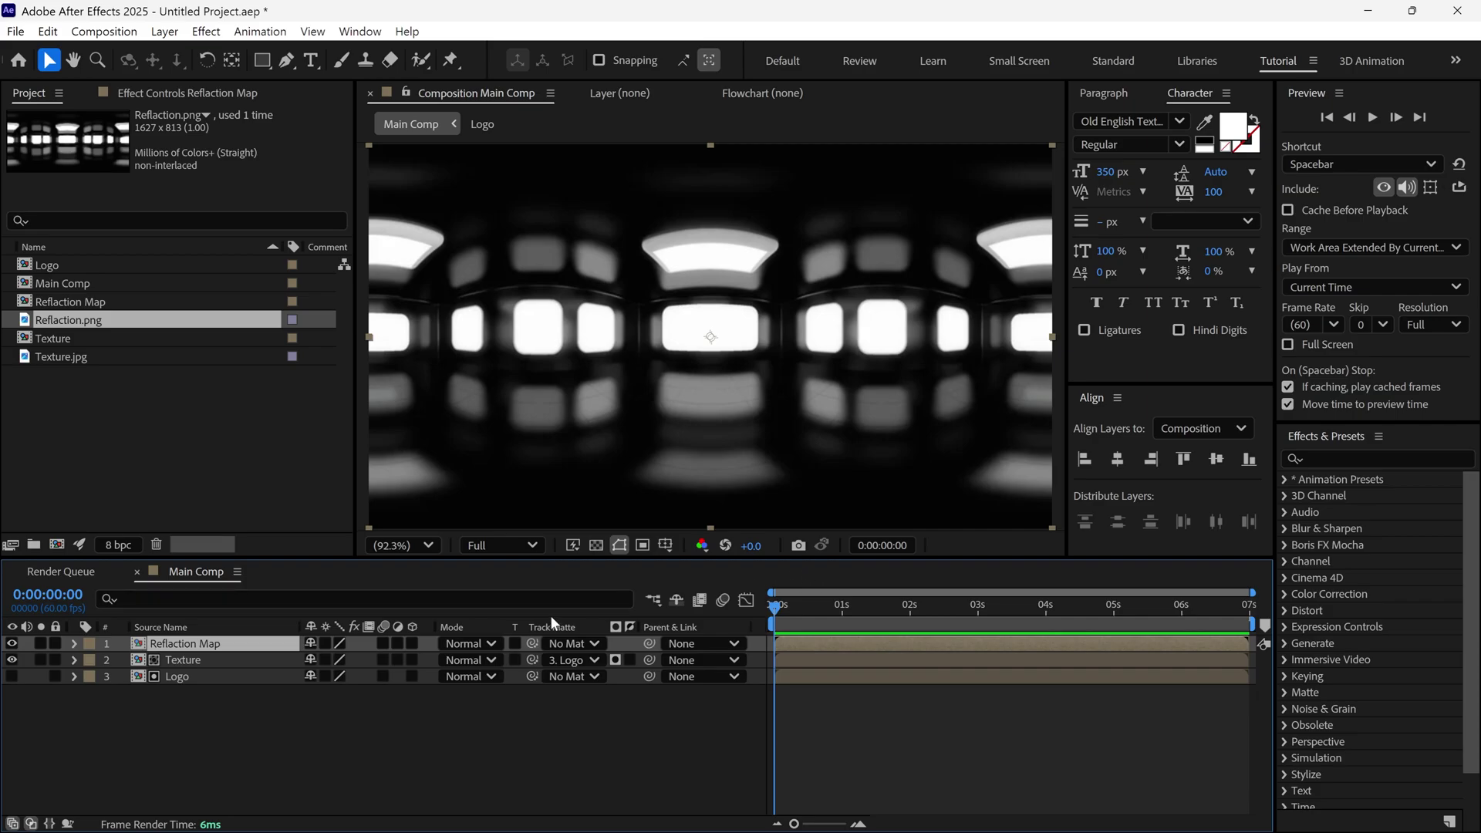
pyautogui.click(571, 644)
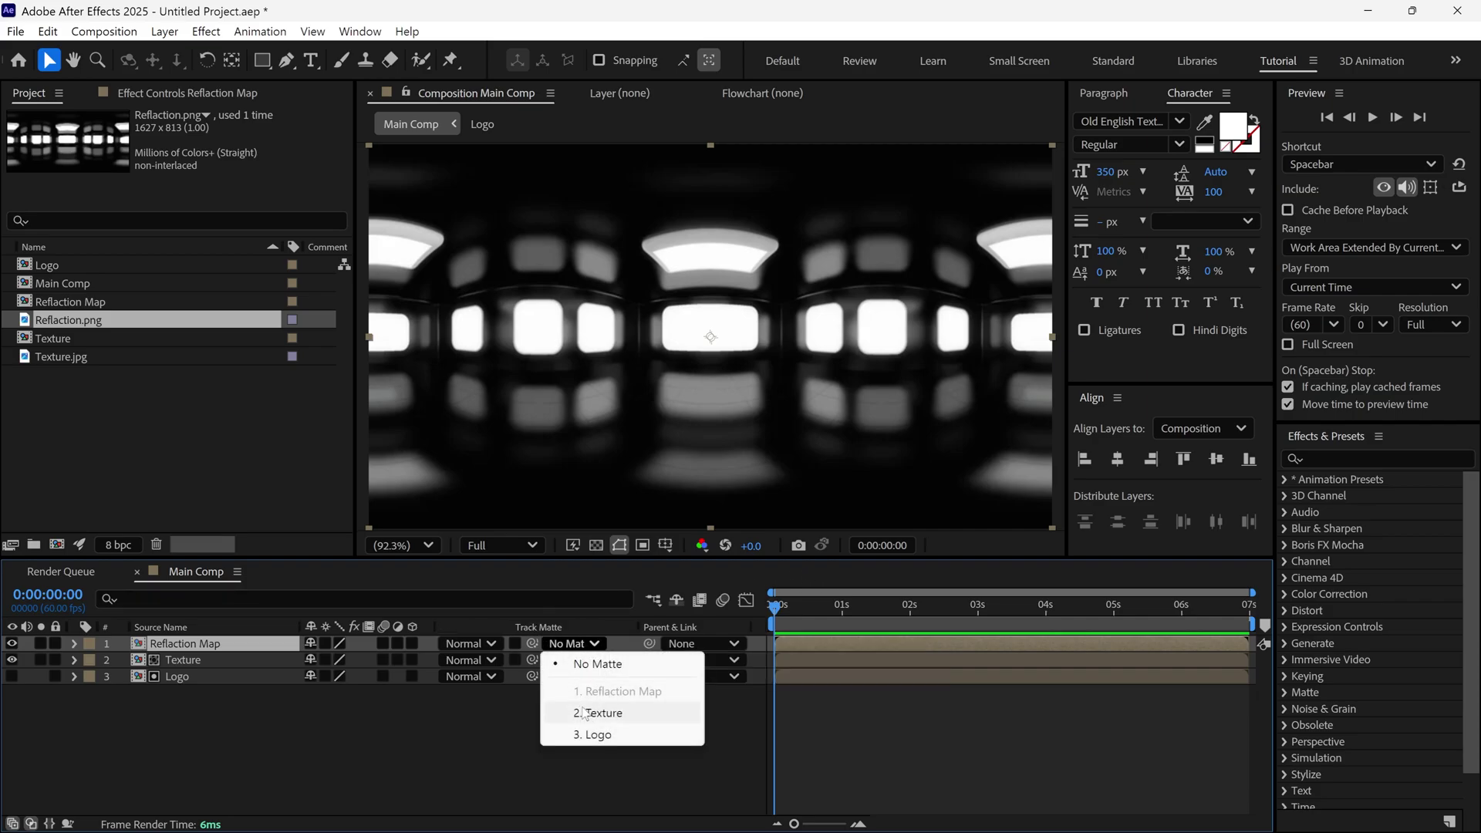
pyautogui.click(591, 735)
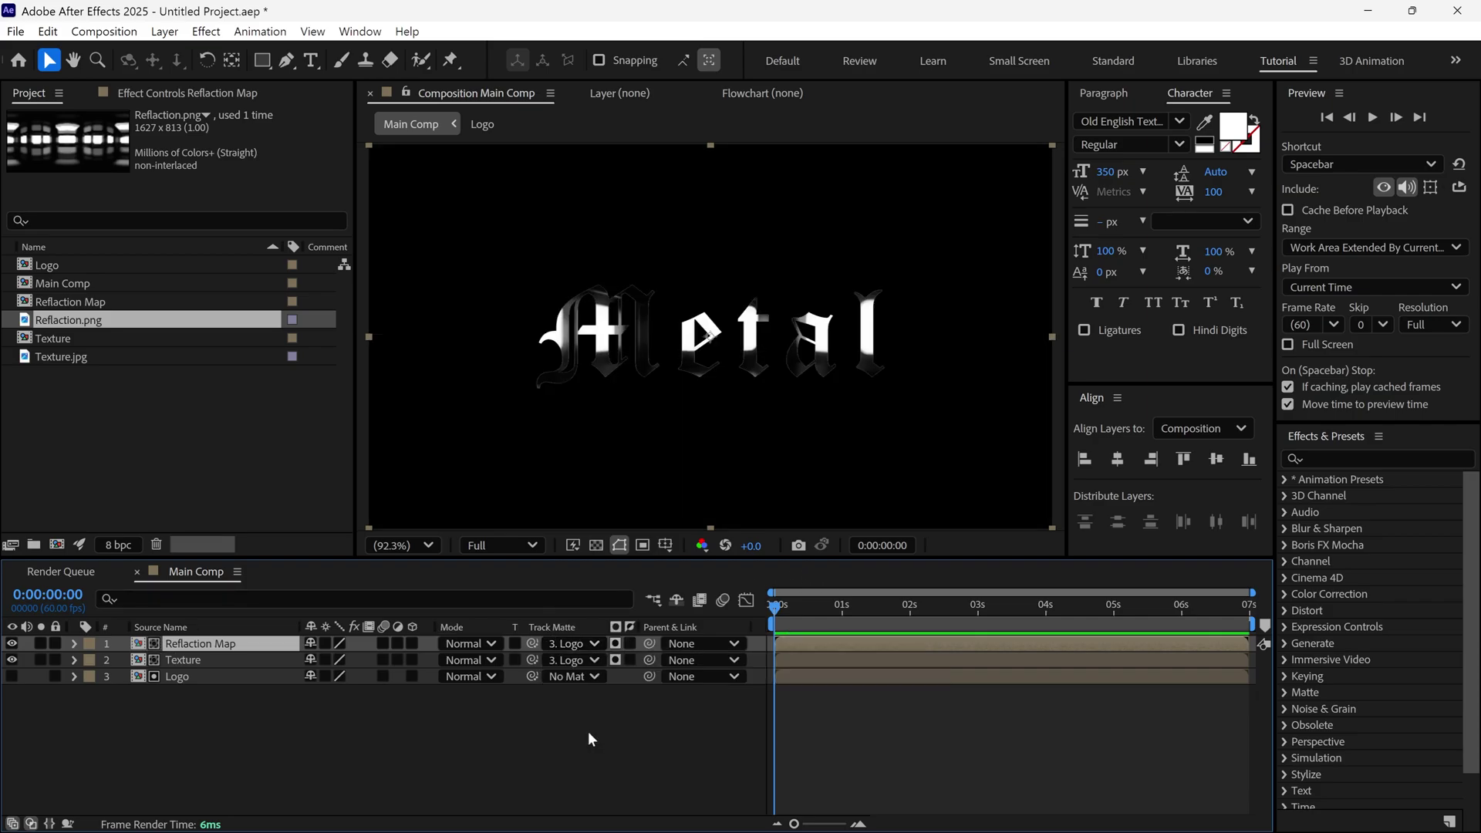
# Inside Reflaction Map, apply Motion Tile with Output Width 200 and Mirror Edges on
pyautogui.doubleClick(219, 645)
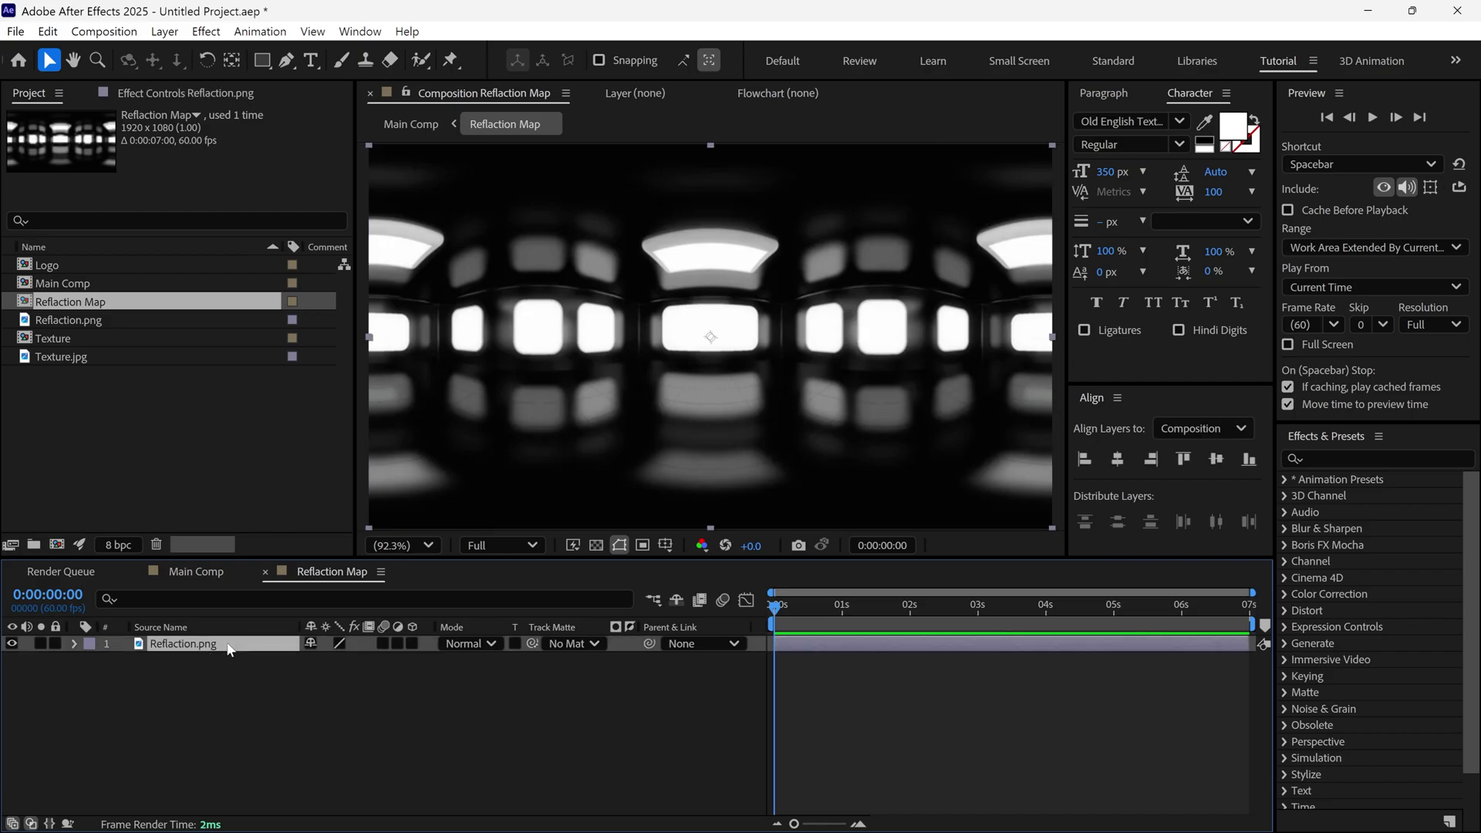
pyautogui.click(1334, 460)
pyautogui.write('motion')
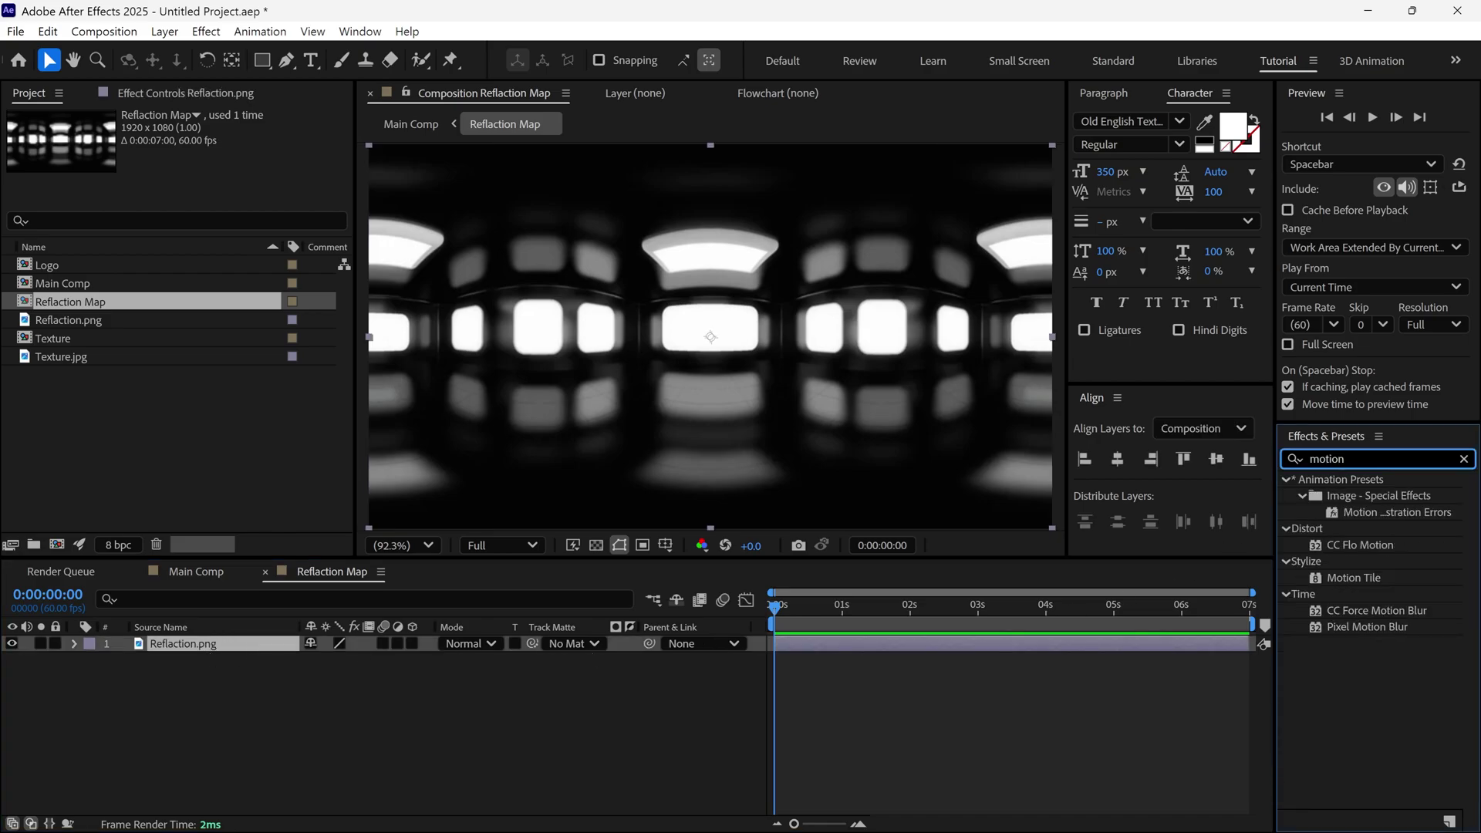
pyautogui.doubleClick(1357, 576)
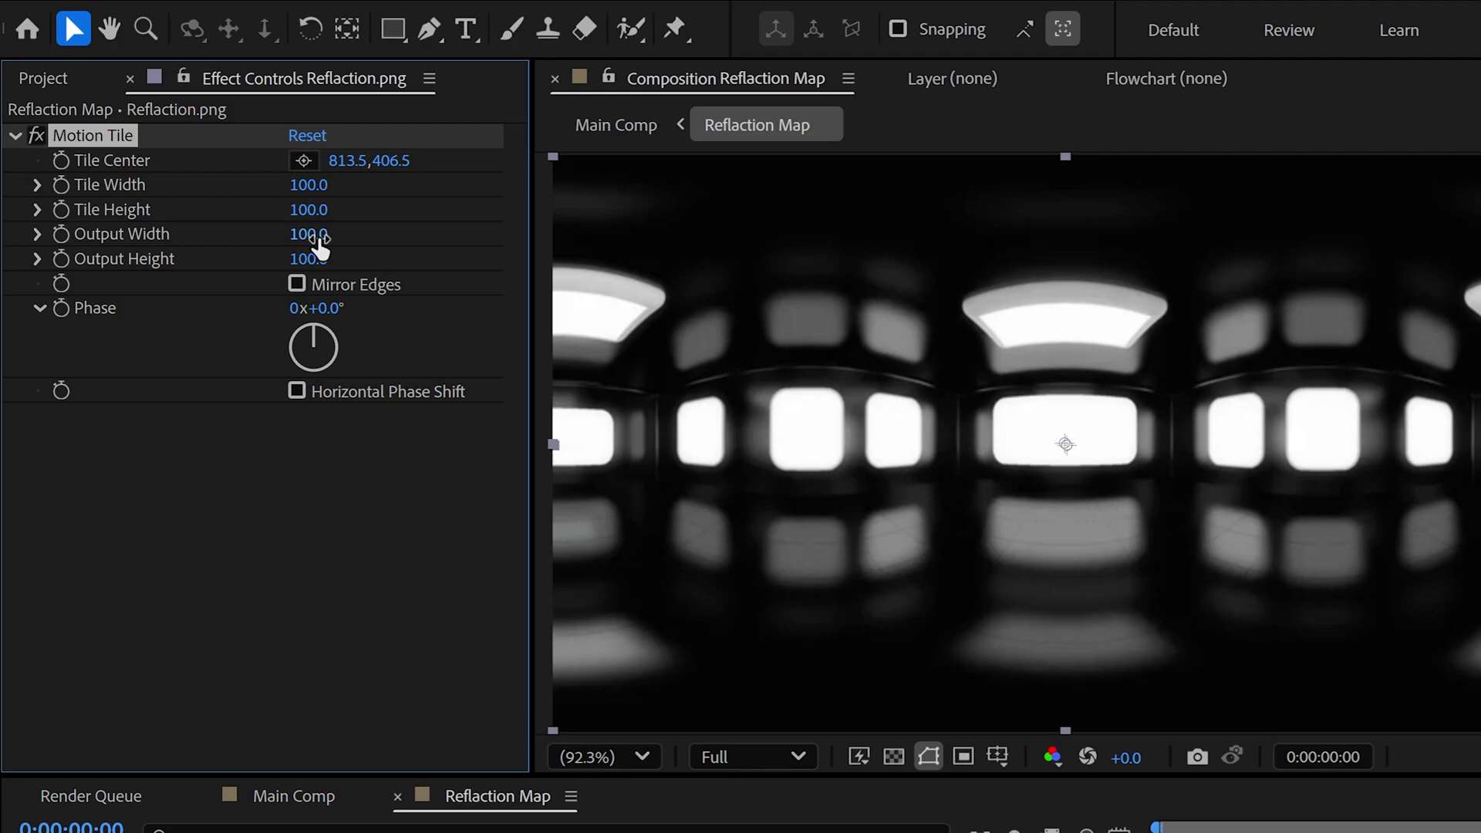
pyautogui.click(319, 236)
pyautogui.write('200')
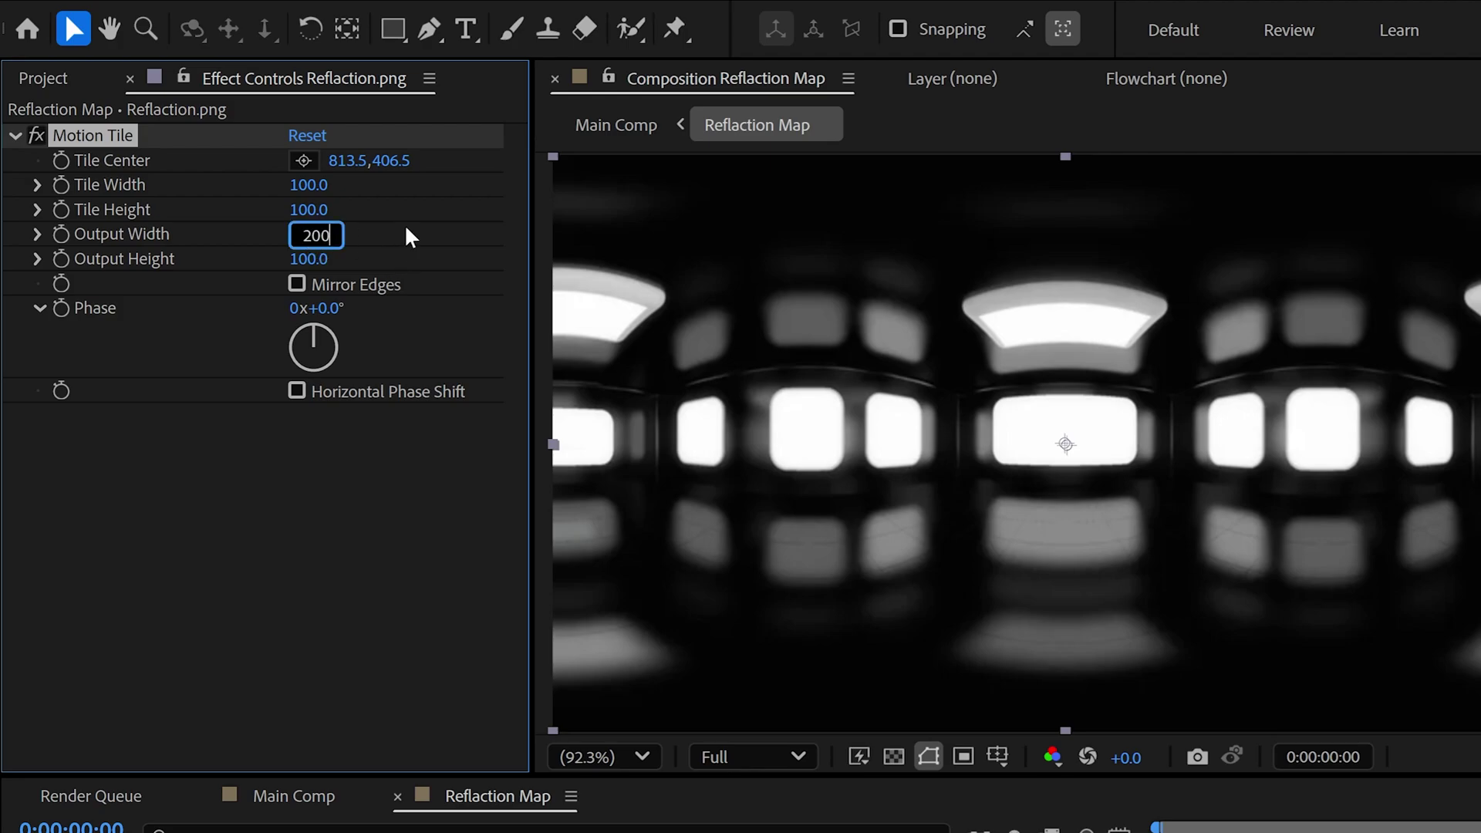
pyautogui.press('Return')
pyautogui.click(297, 284)
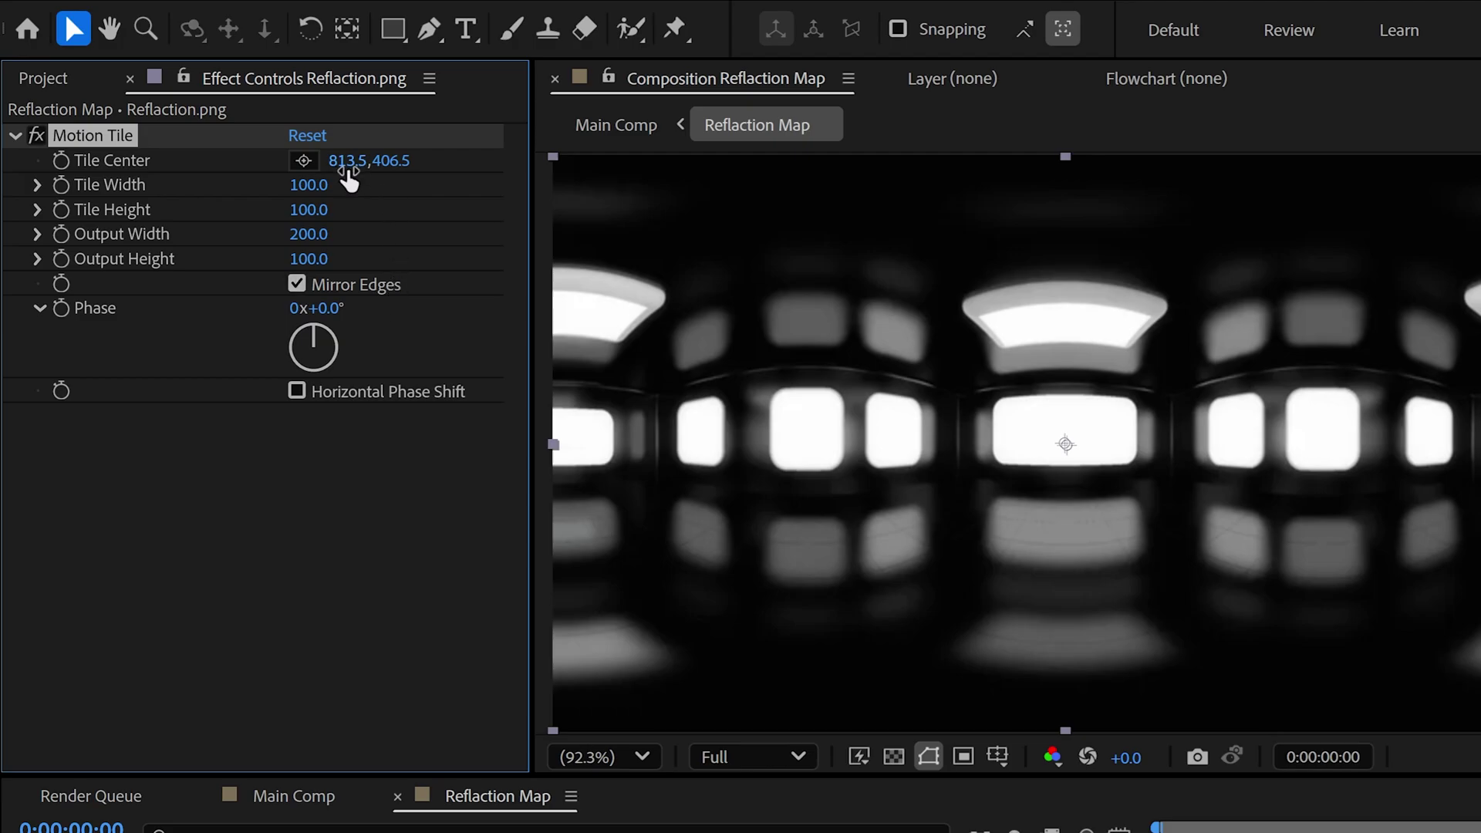
# Keyframe Tile Center at the start and set its X to 500 at the comp's end
pyautogui.moveTo(345, 160); pyautogui.dragTo(1473, 483)
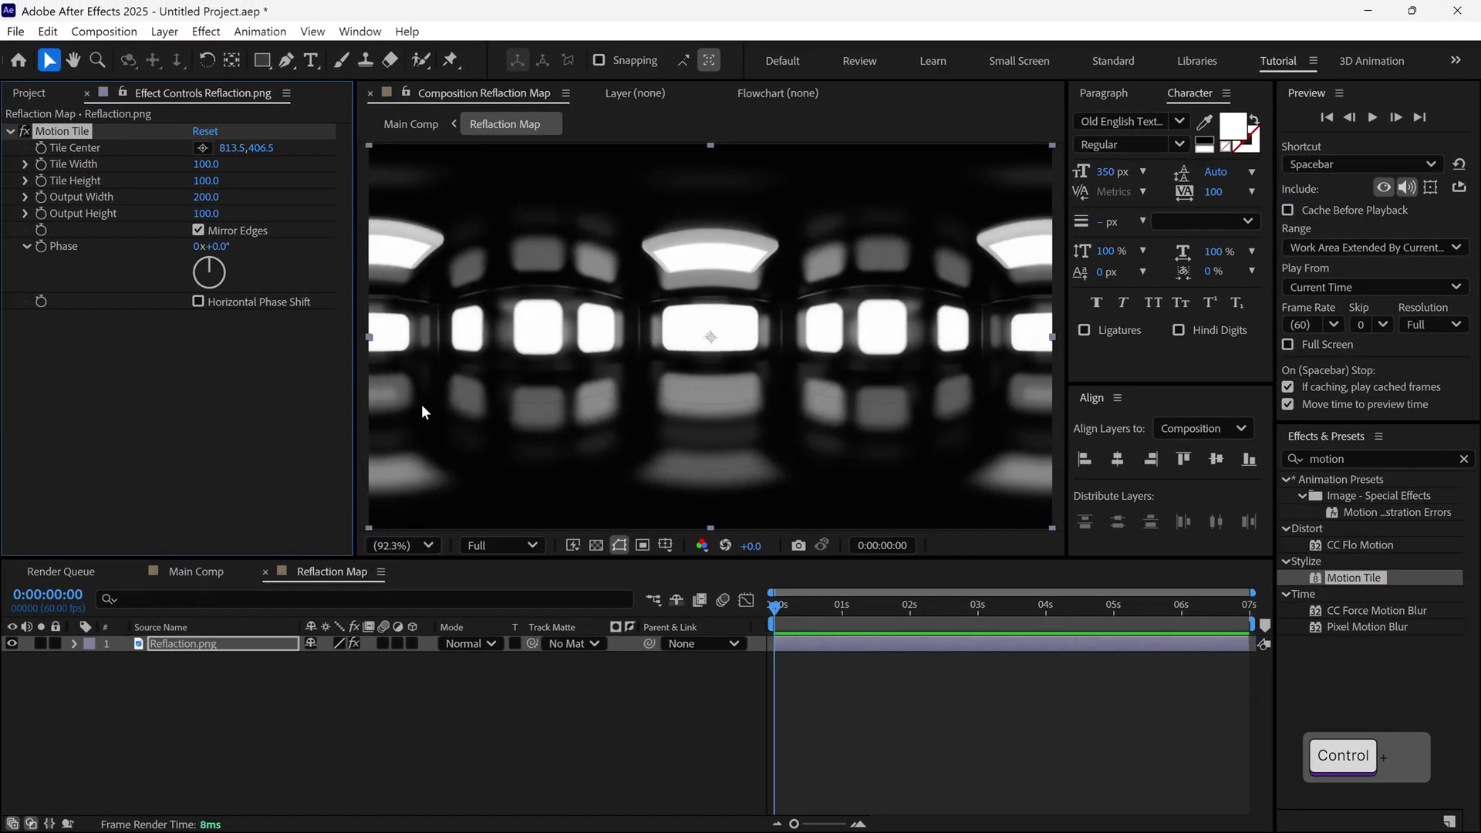
pyautogui.hotkey('ctrl', 'z')
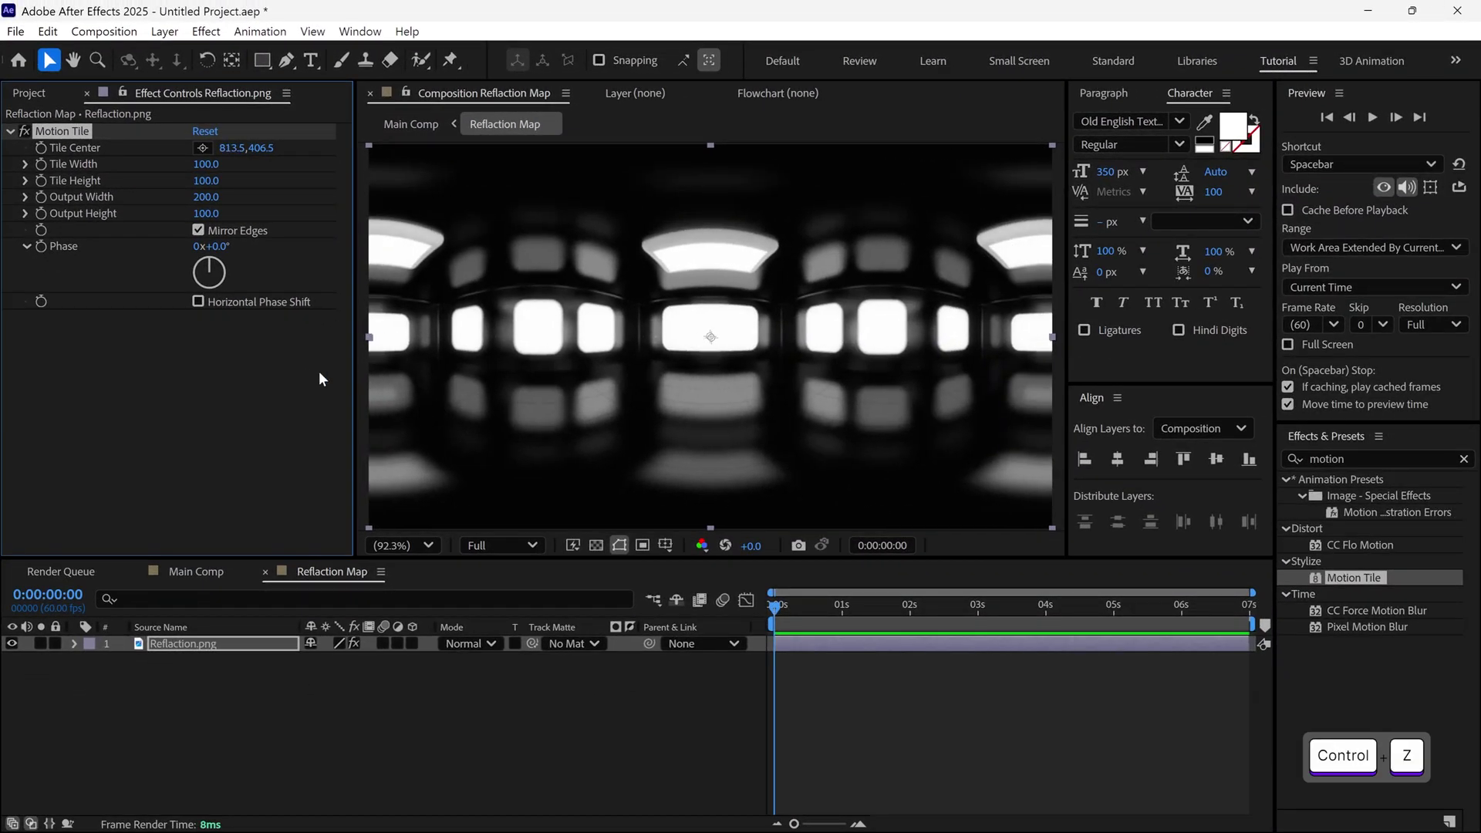
pyautogui.click(40, 149)
pyautogui.moveTo(775, 609); pyautogui.dragTo(1254, 613)
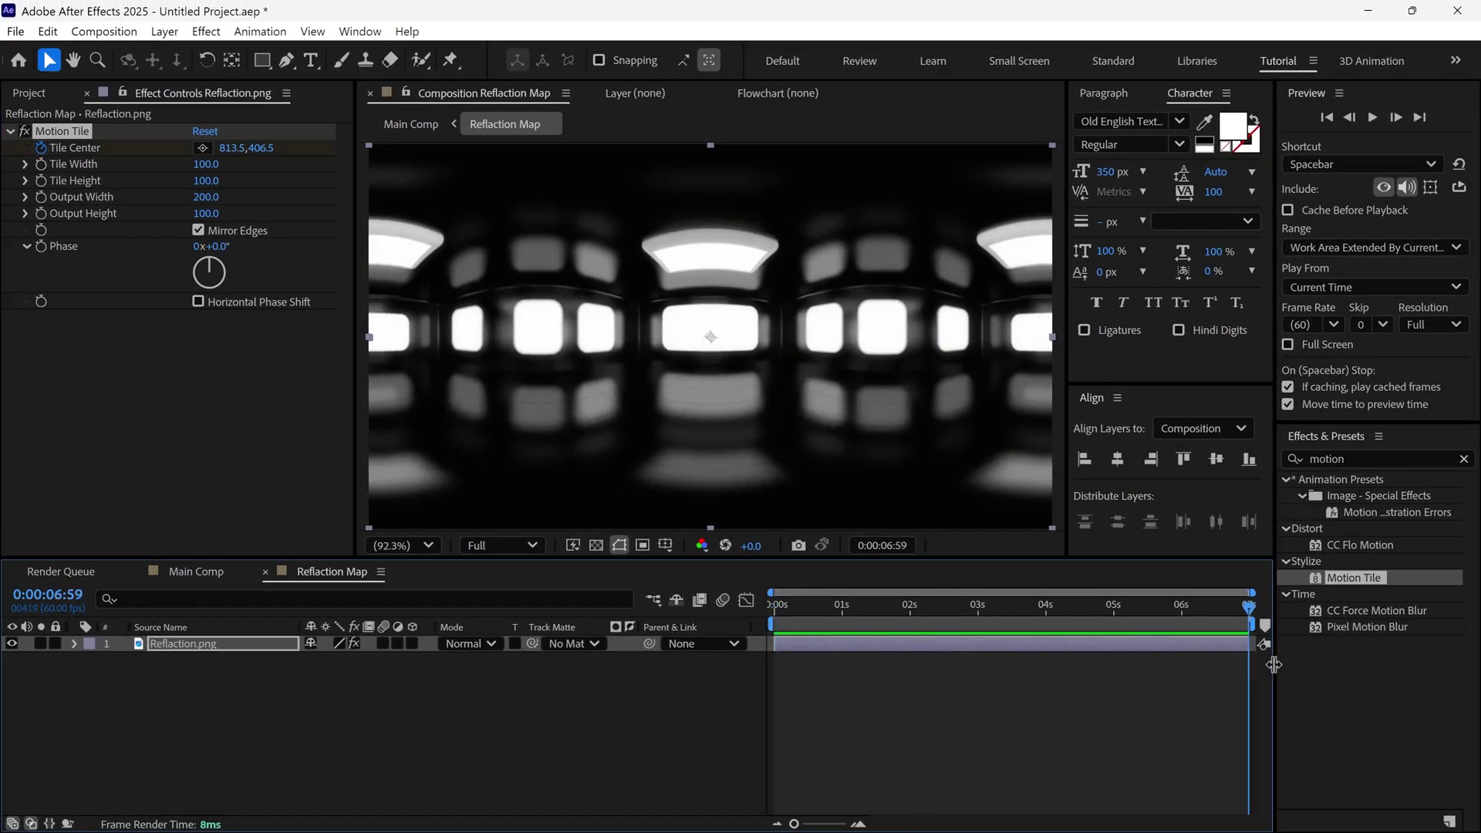
pyautogui.click(231, 149)
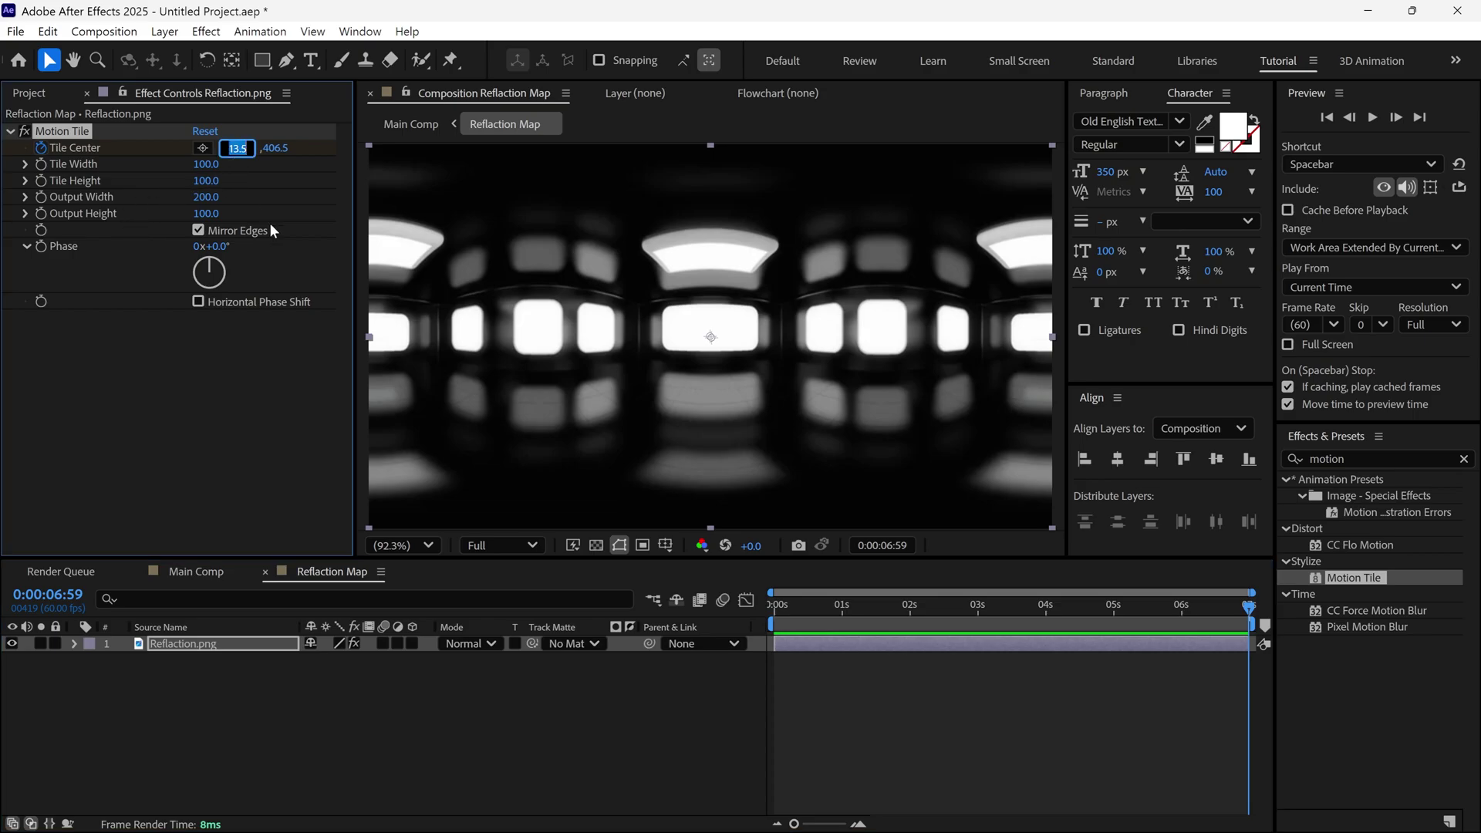
pyautogui.write('500')
pyautogui.press('Return')
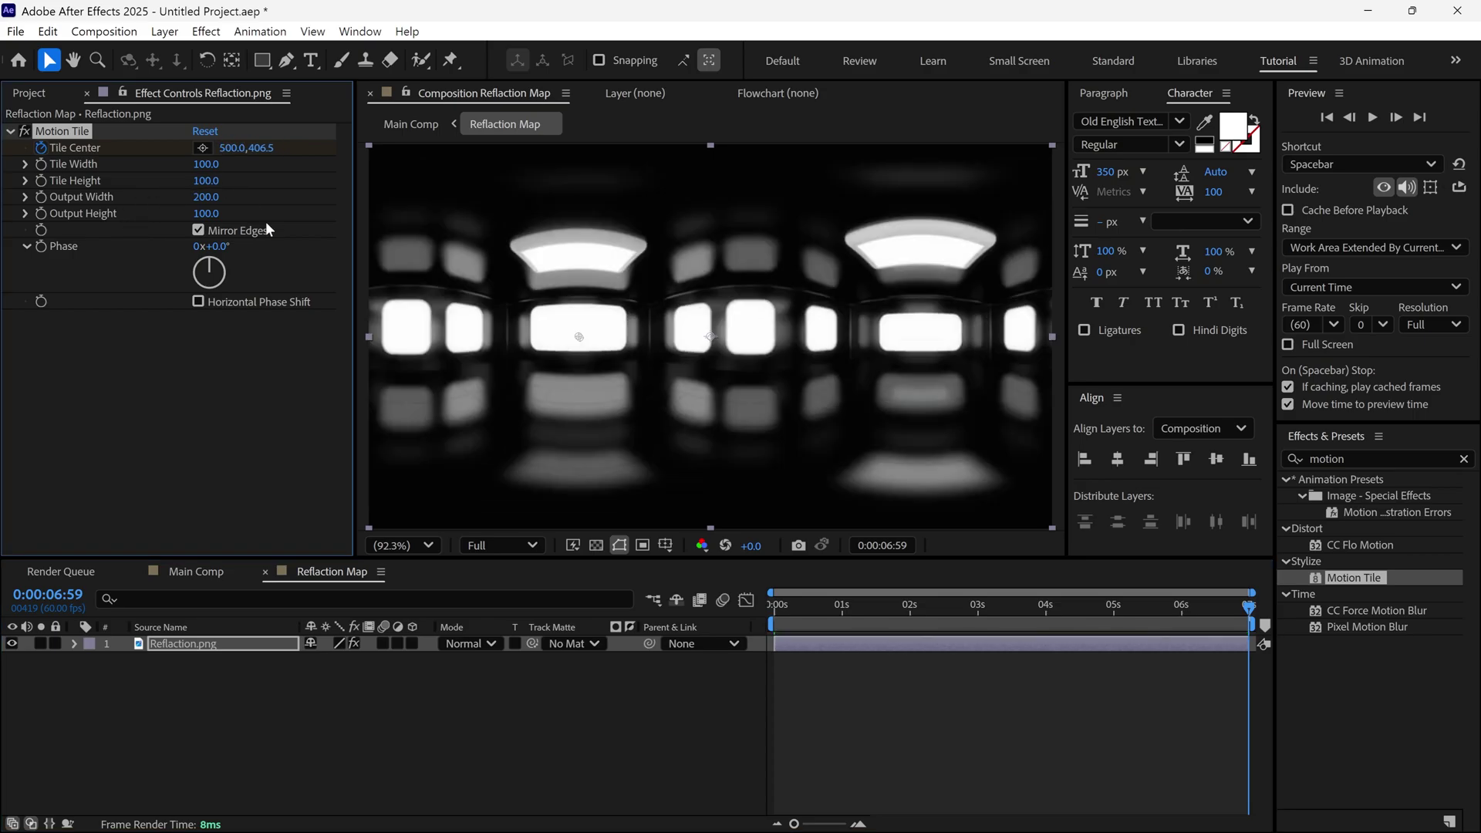
pyautogui.press('u')
pyautogui.press('space')
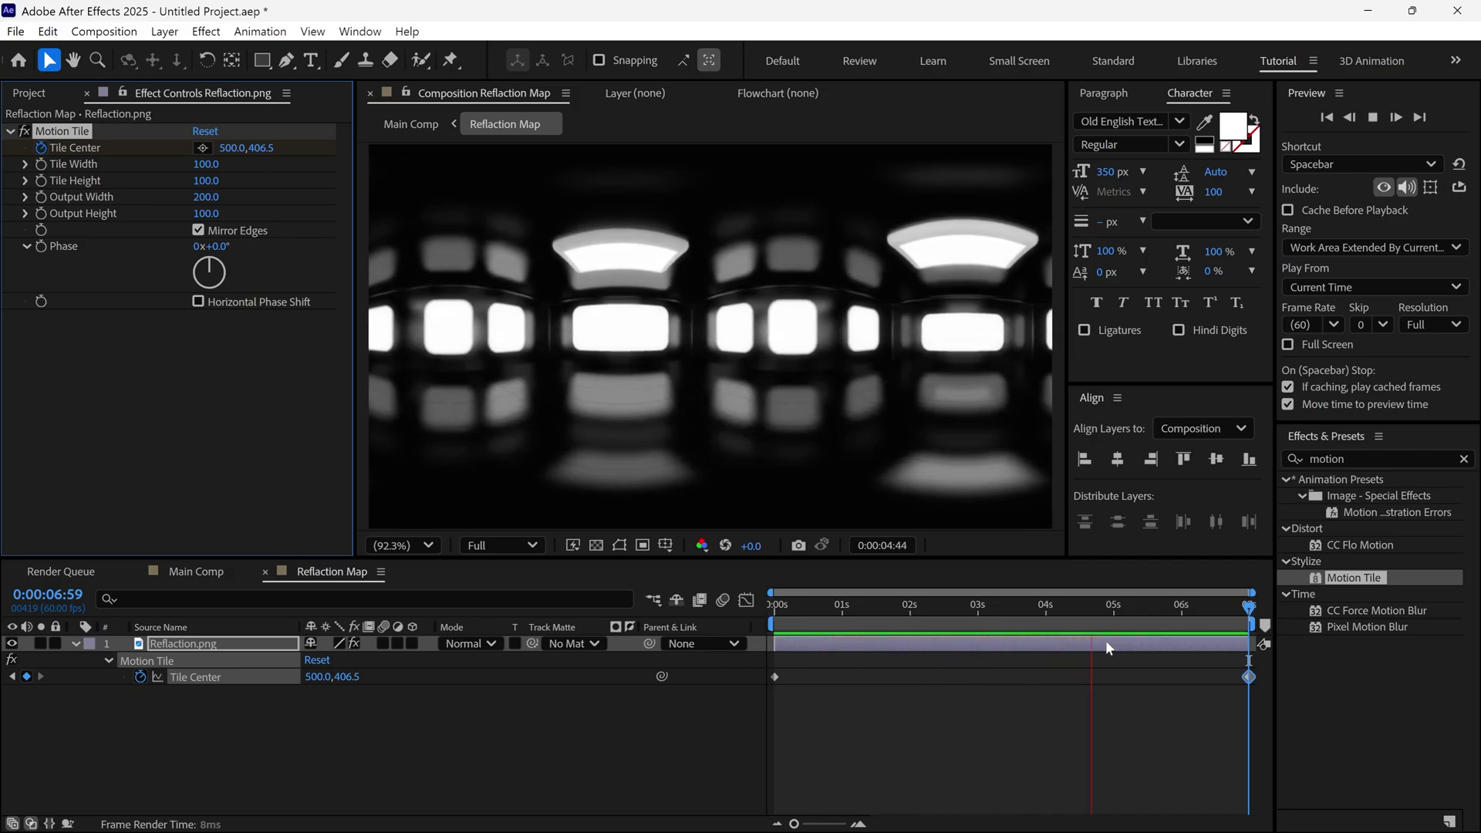
# Change the end keyframe's Tile Center X to 200 and preview the sliding tiles
pyautogui.moveTo(1119, 613); pyautogui.dragTo(1030, 613)
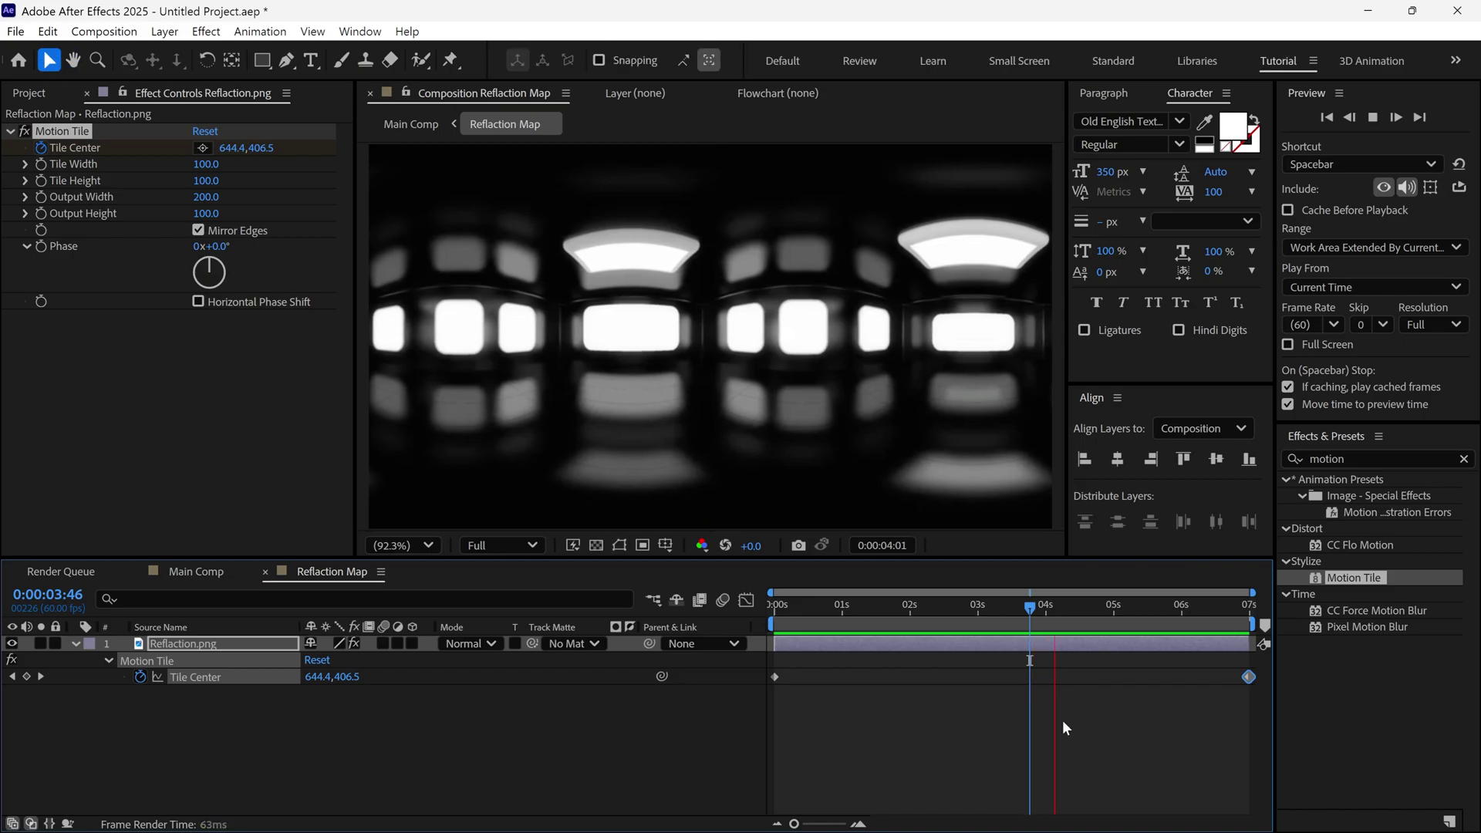
pyautogui.click(1248, 609)
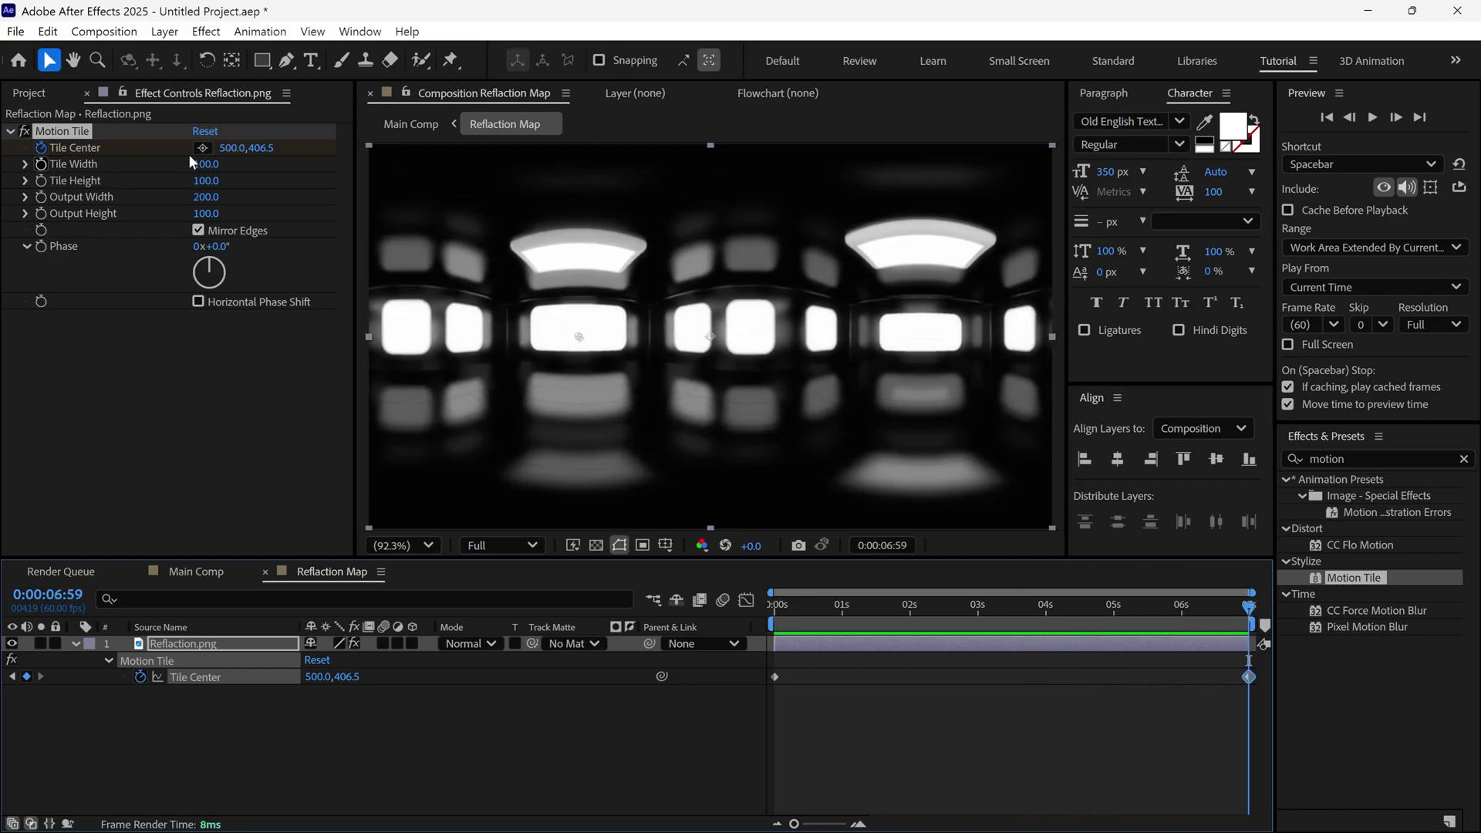
pyautogui.click(231, 148)
pyautogui.write('2')
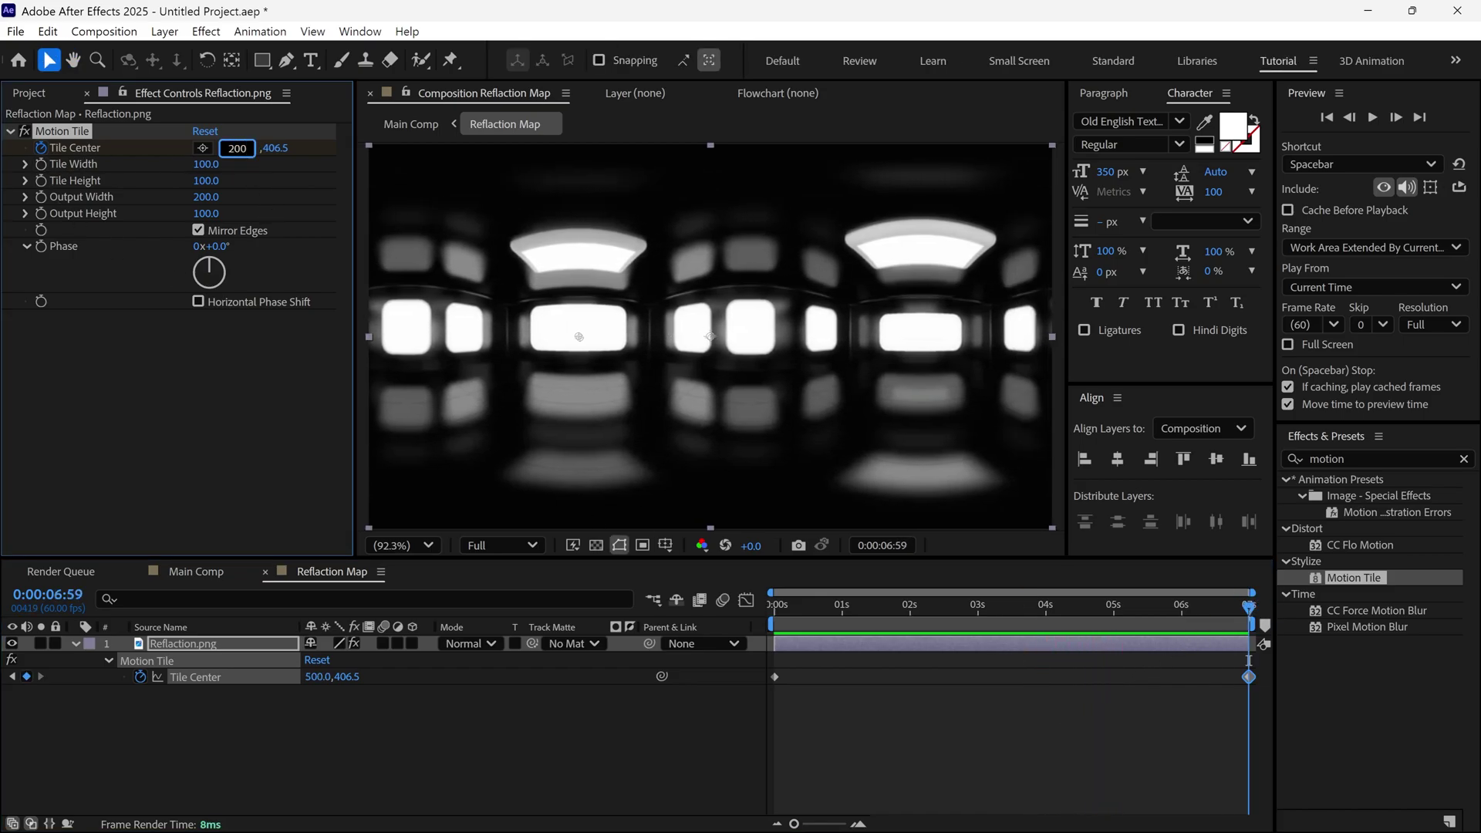
pyautogui.write('00')
pyautogui.press('Return')
pyautogui.press('space')
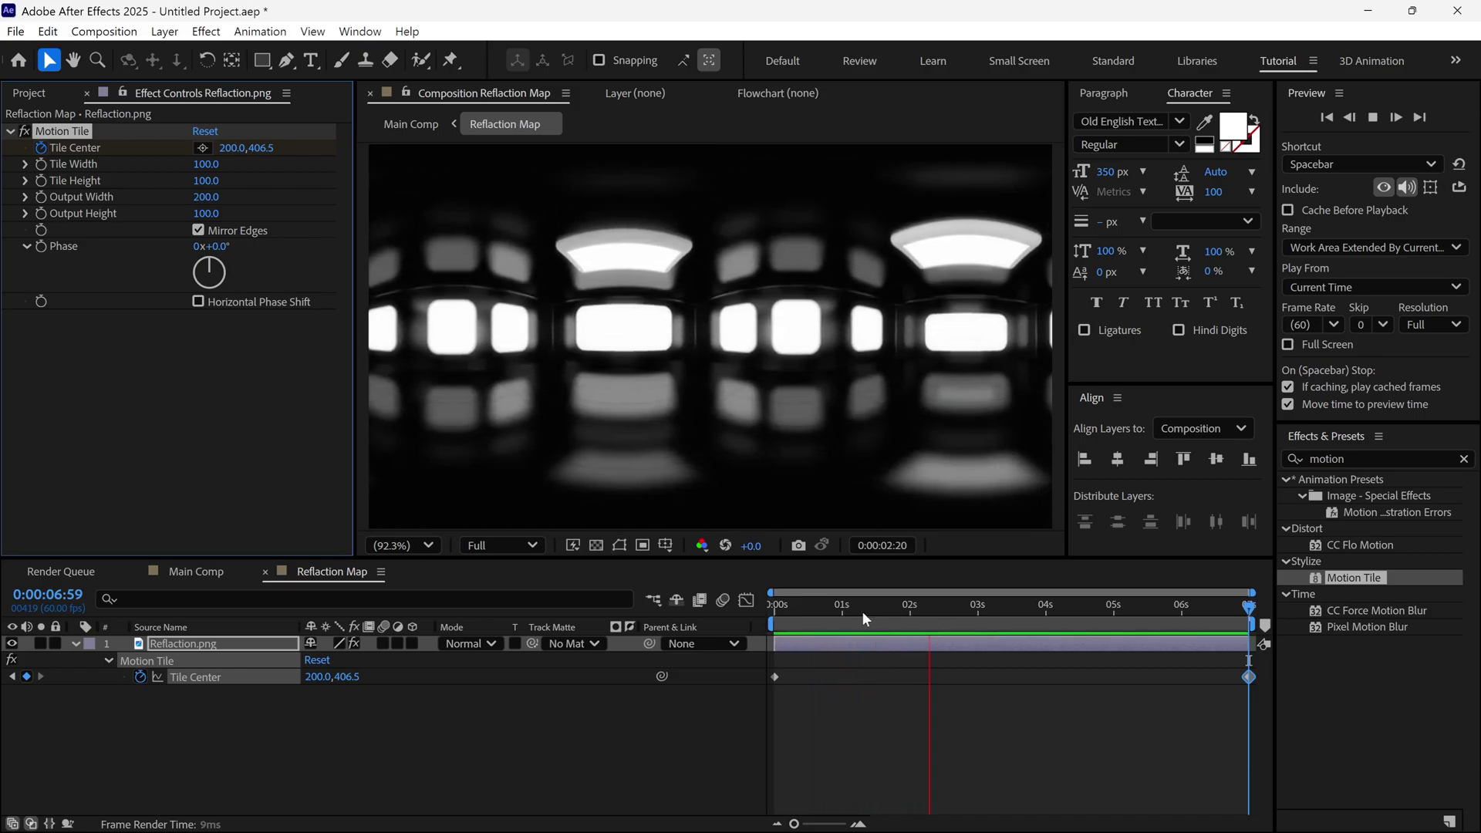
# Add Gaussian Blur (Legacy) to the tiled reflection image with Blurriness 30
pyautogui.press('space')
pyautogui.click(617, 663)
pyautogui.click(1311, 458)
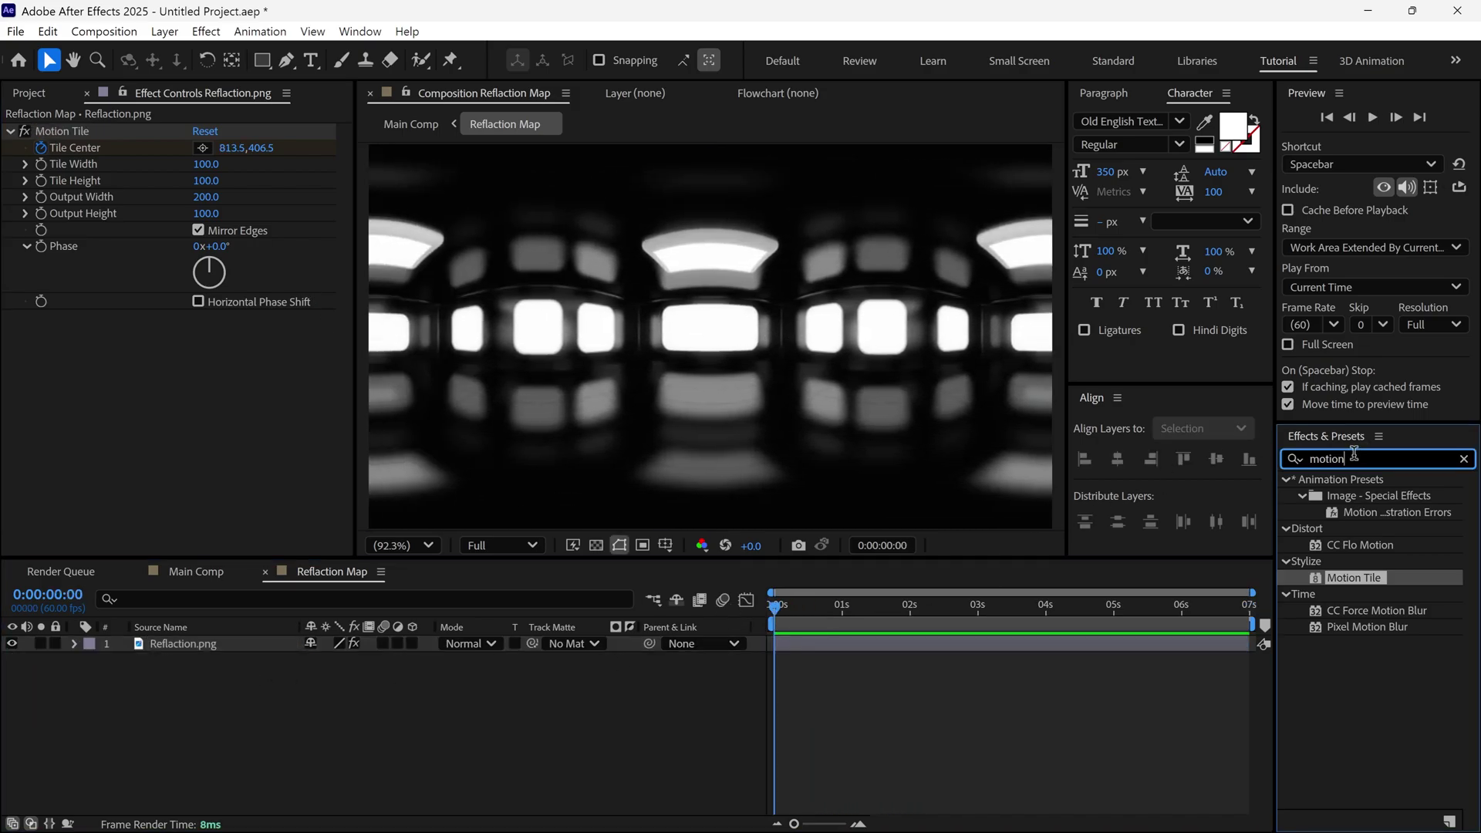
pyautogui.write('gau')
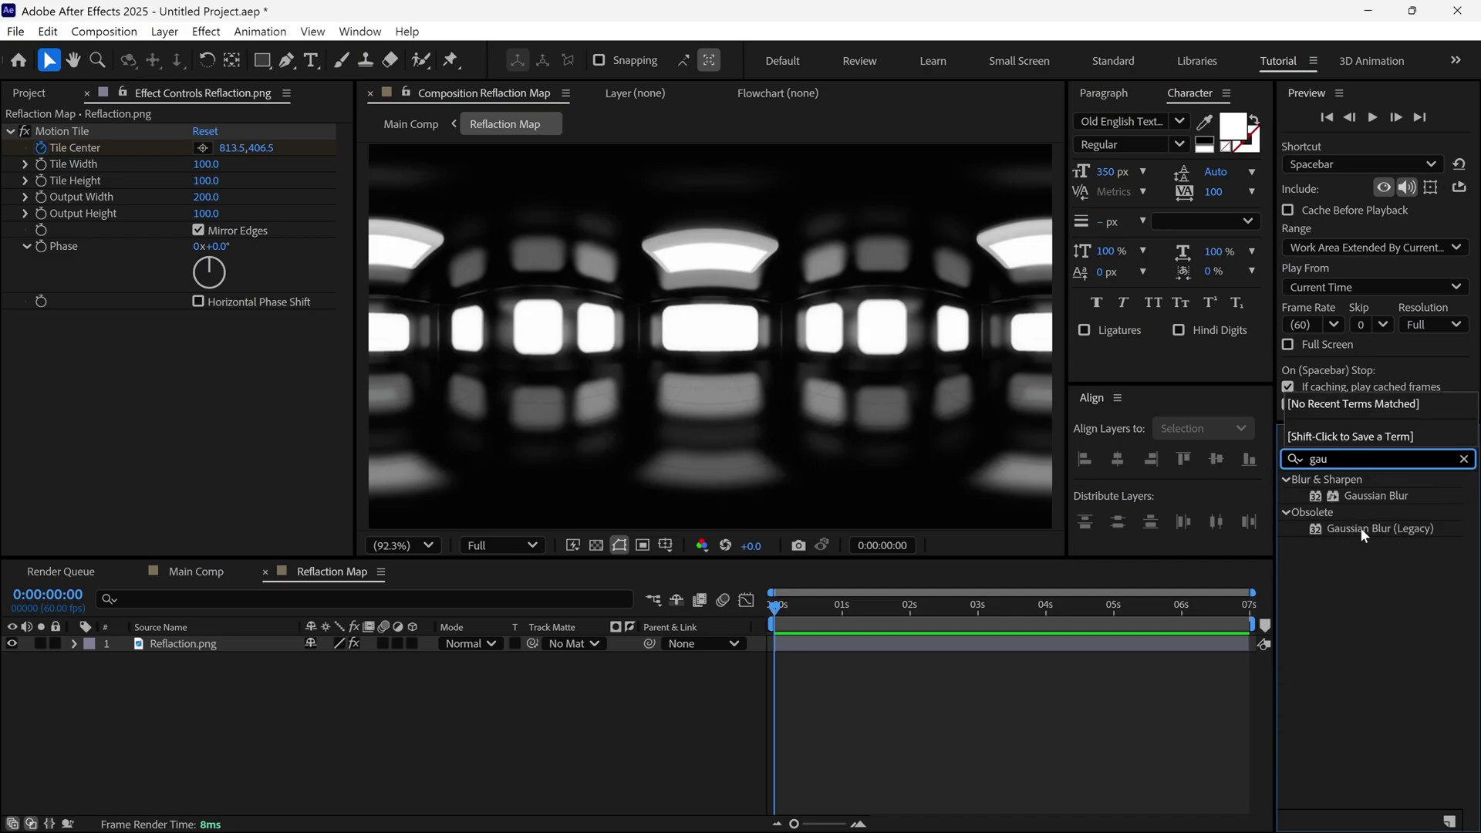
pyautogui.moveTo(1361, 528); pyautogui.dragTo(312, 418)
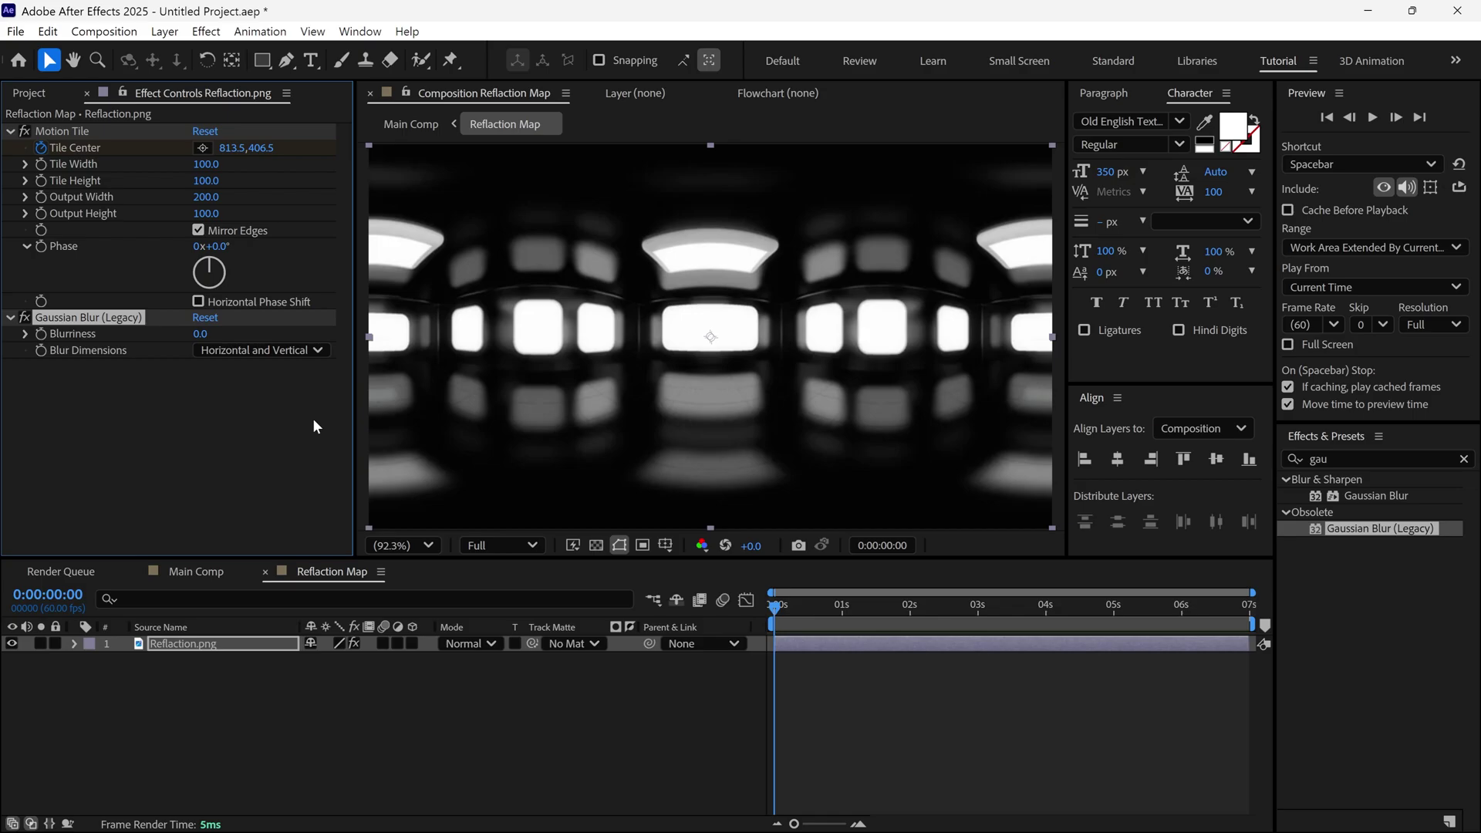
pyautogui.click(205, 336)
pyautogui.write('30')
pyautogui.click(235, 436)
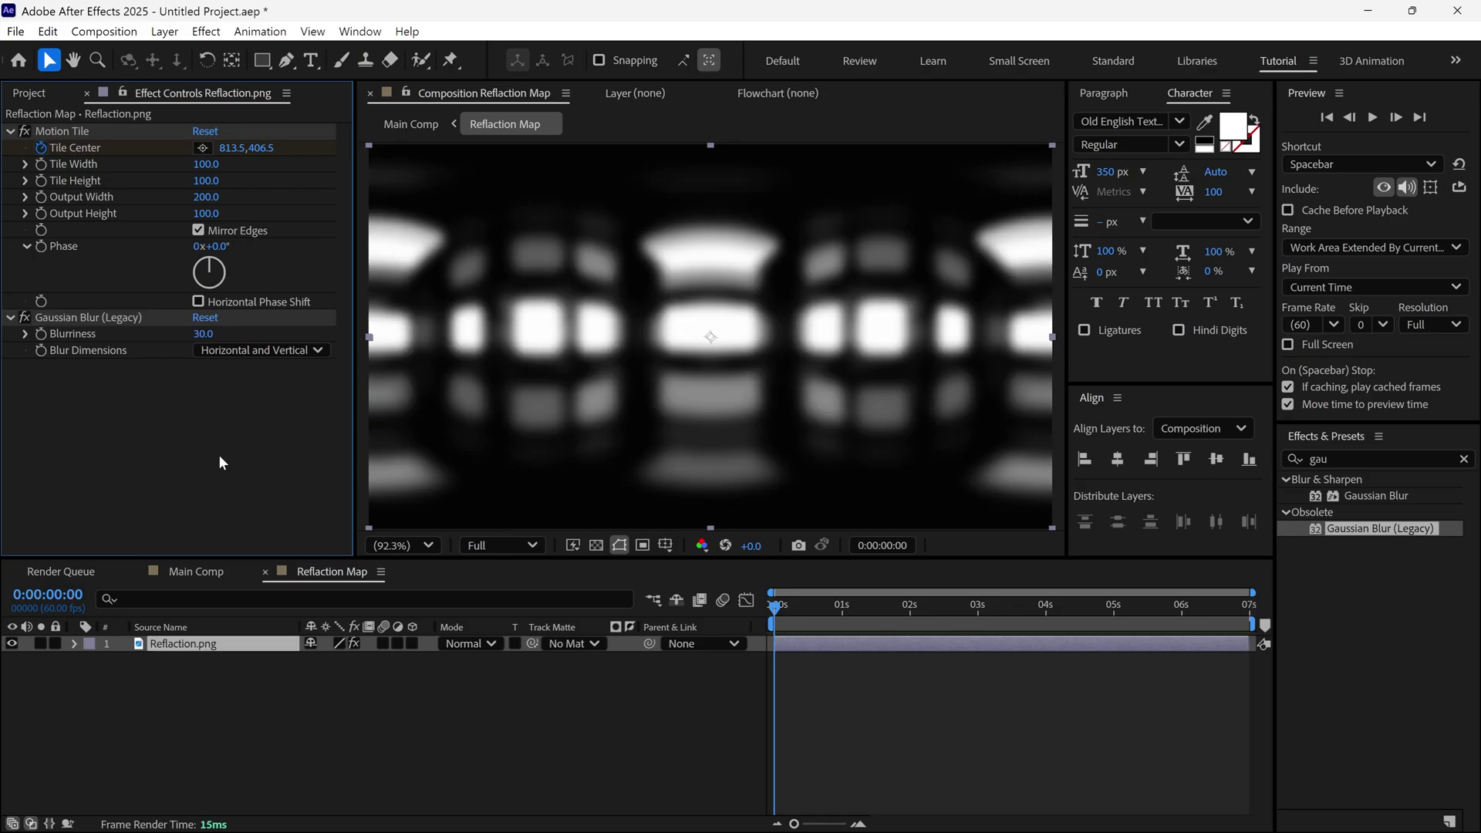
# Back in Main Comp, apply CC Glass to Reflaction Map with Logo as the bump map
pyautogui.click(197, 571)
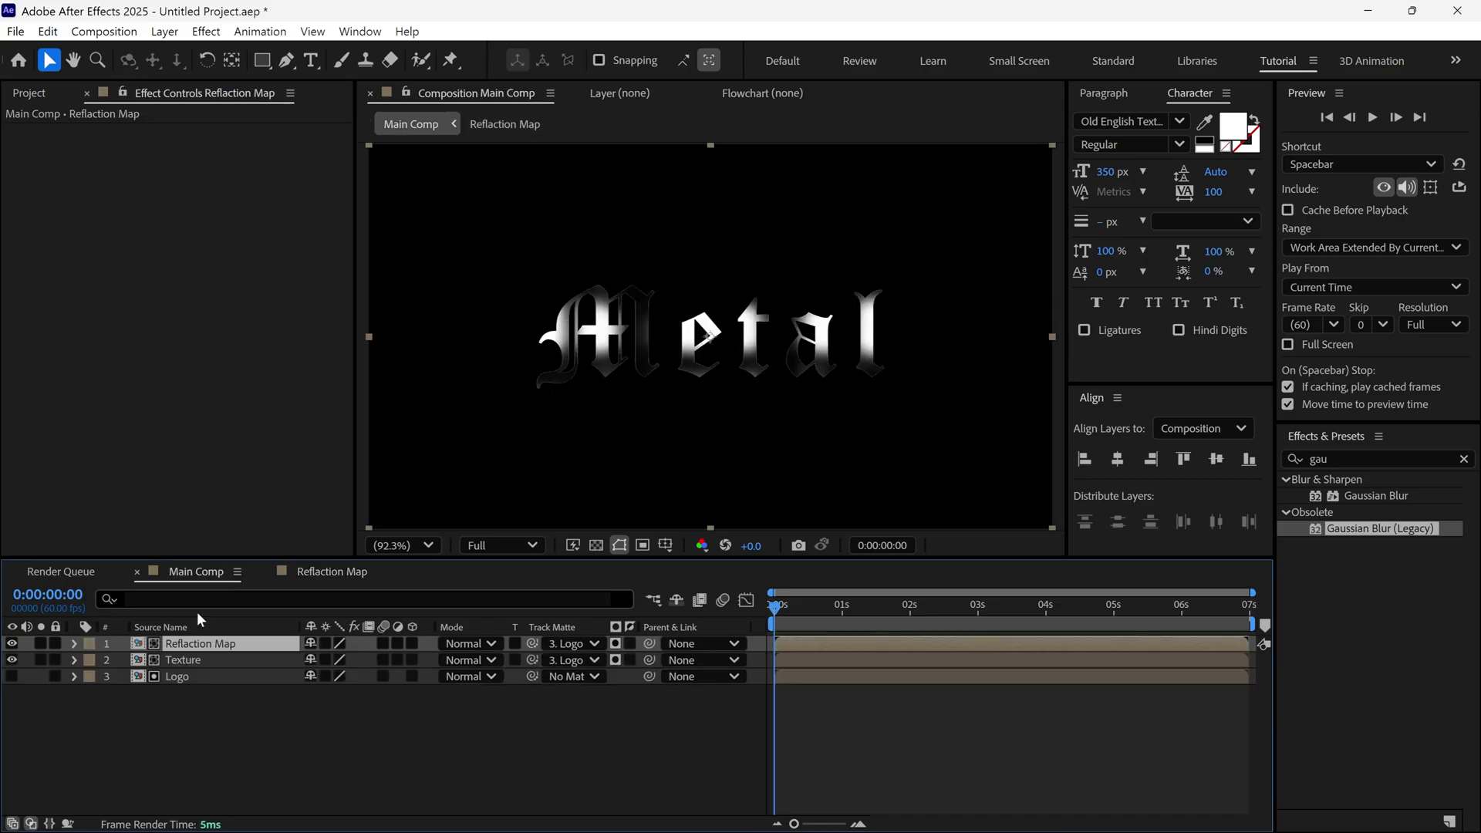
pyautogui.click(1317, 459)
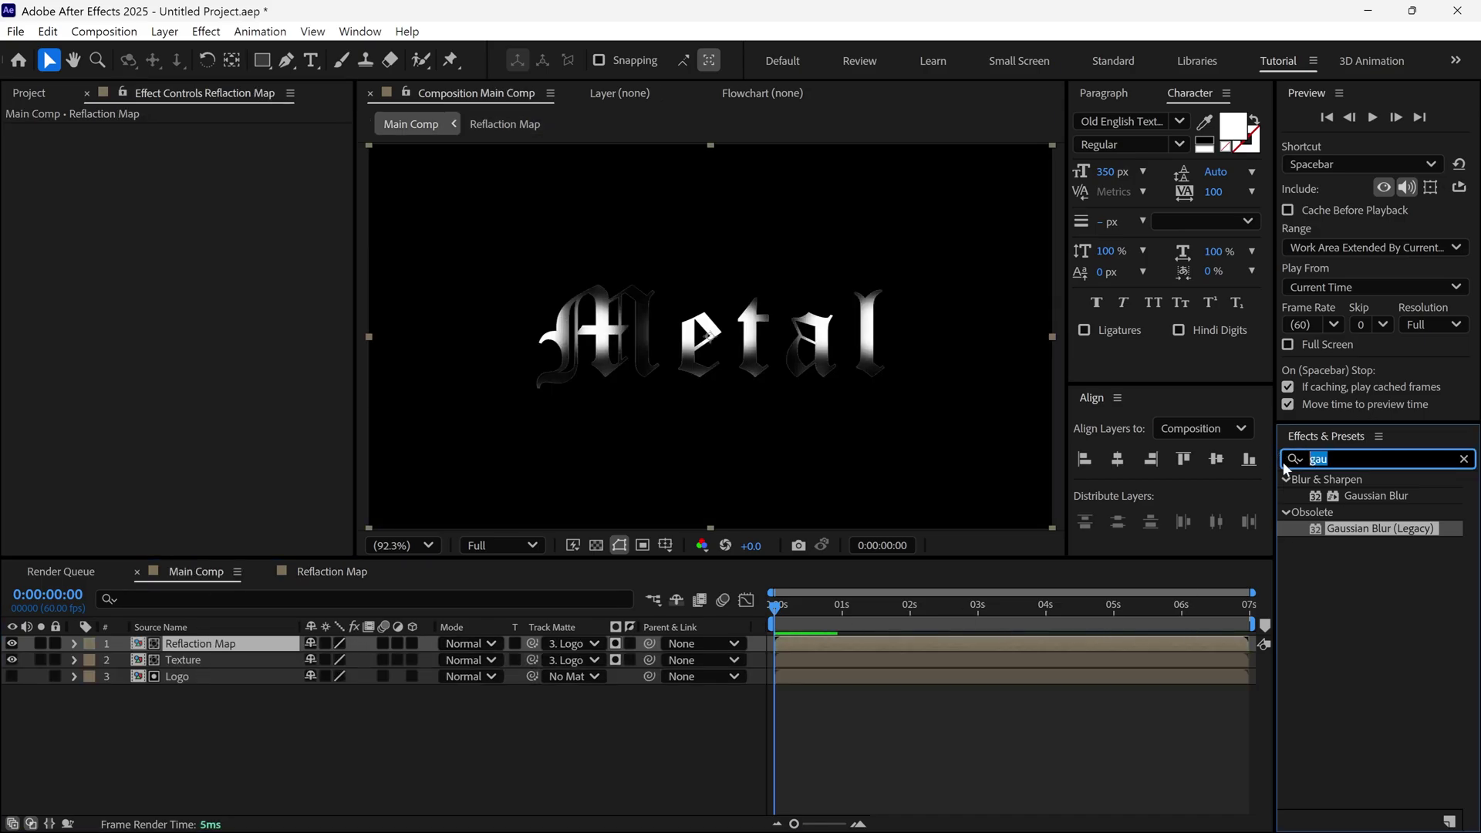
pyautogui.write('cc gl')
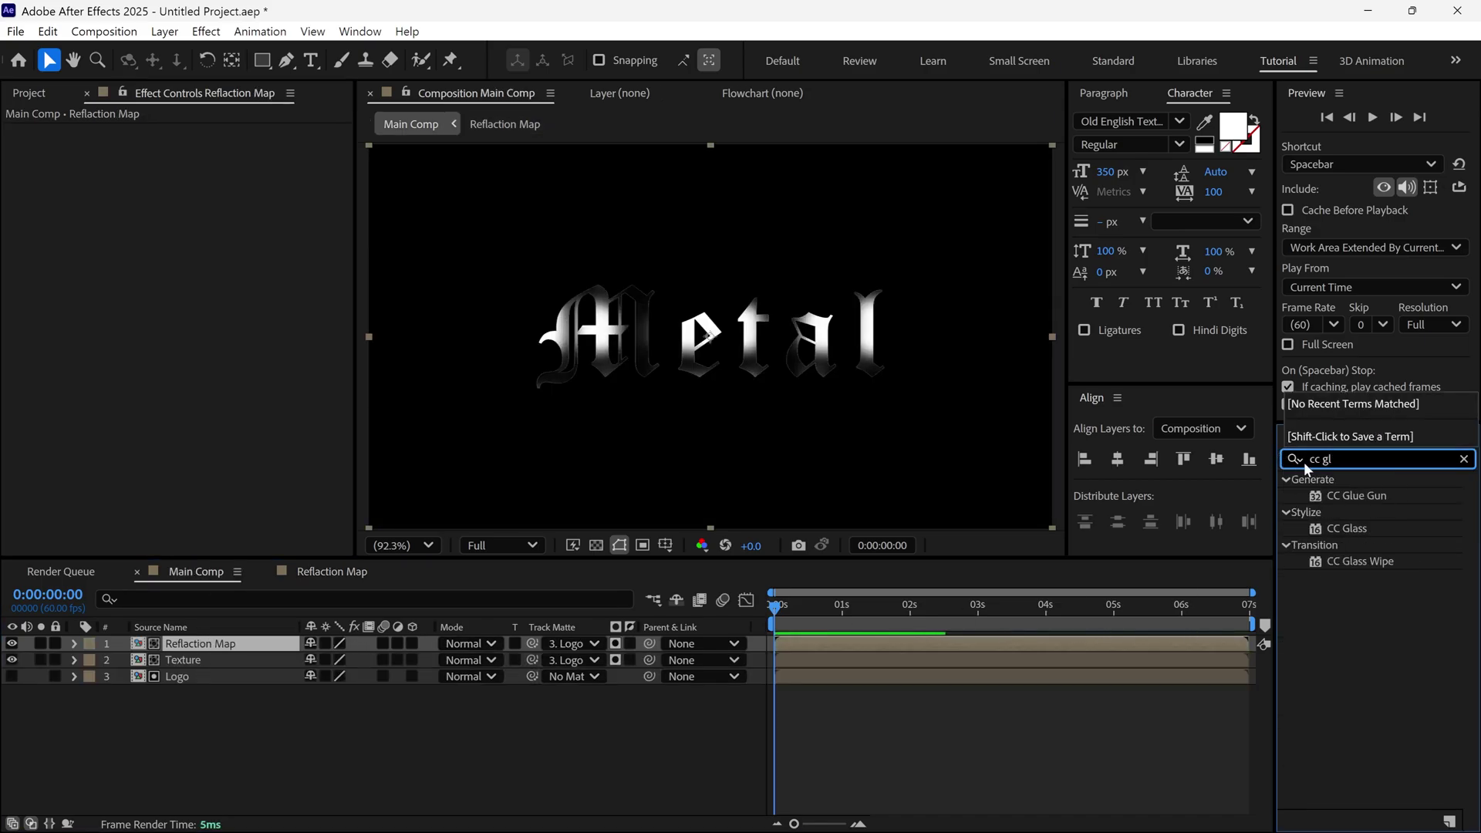
pyautogui.moveTo(1359, 540); pyautogui.dragTo(209, 648)
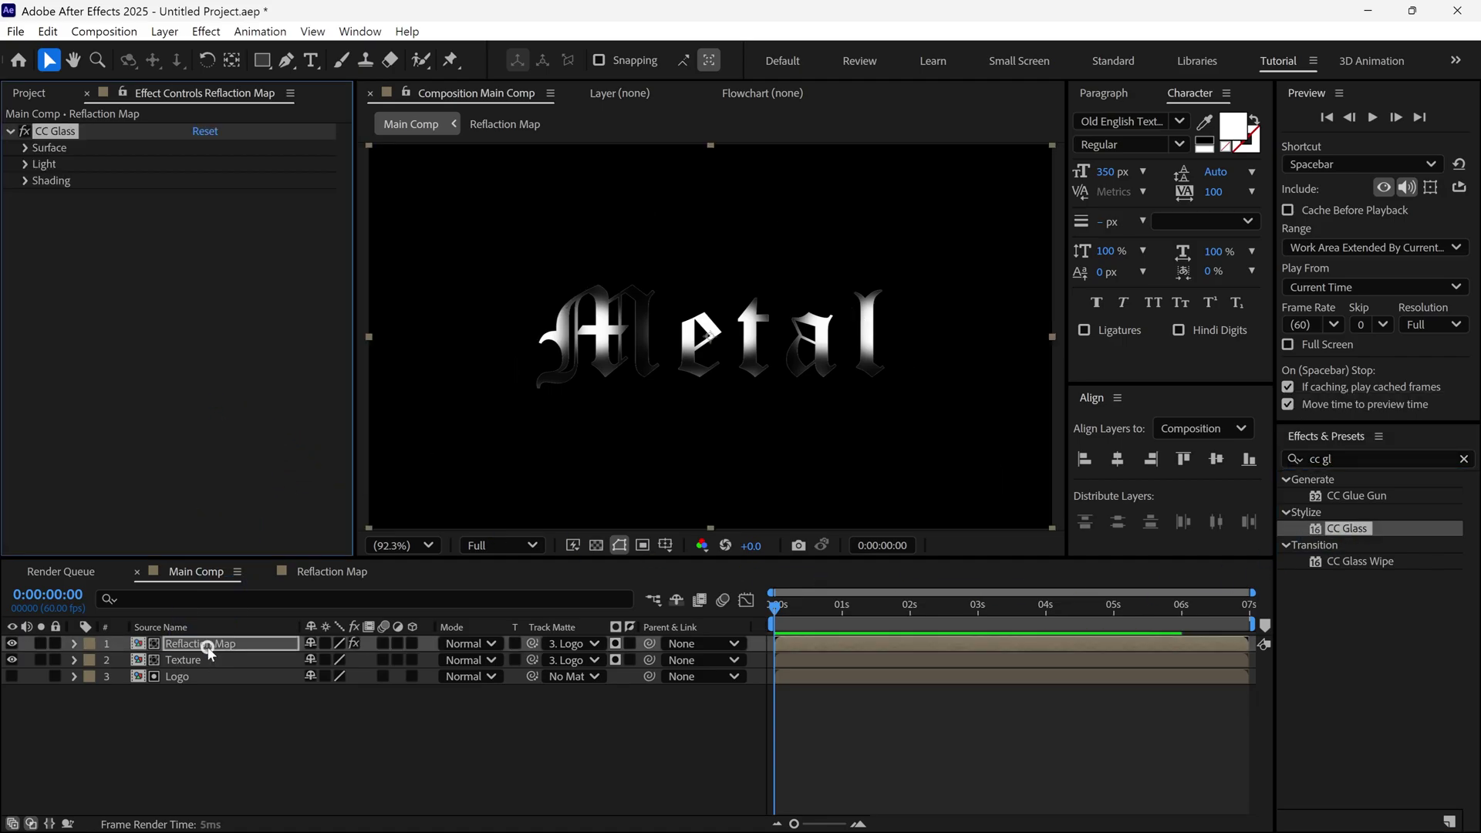
pyautogui.click(26, 148)
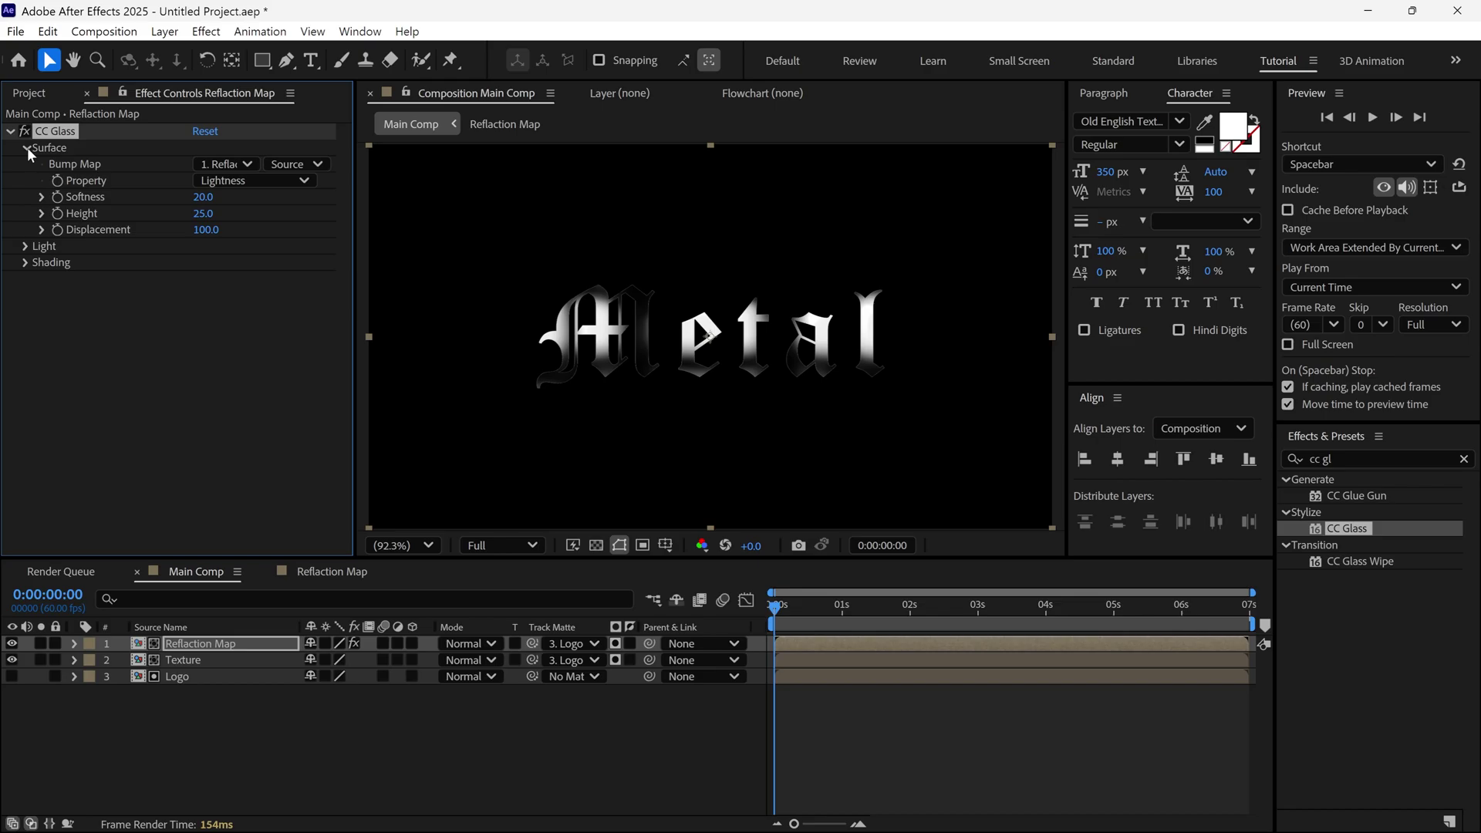
pyautogui.click(251, 163)
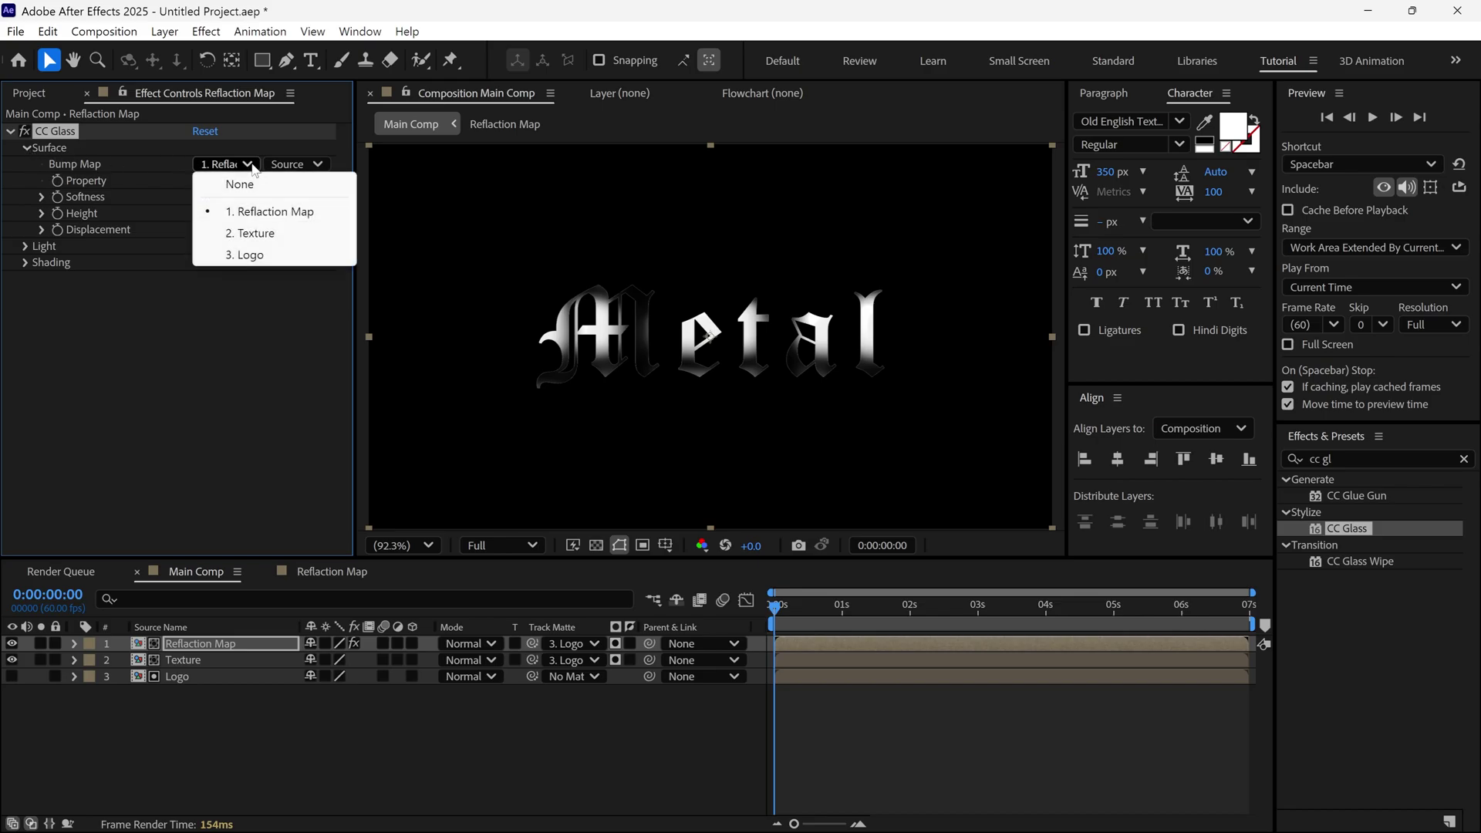
pyautogui.click(250, 254)
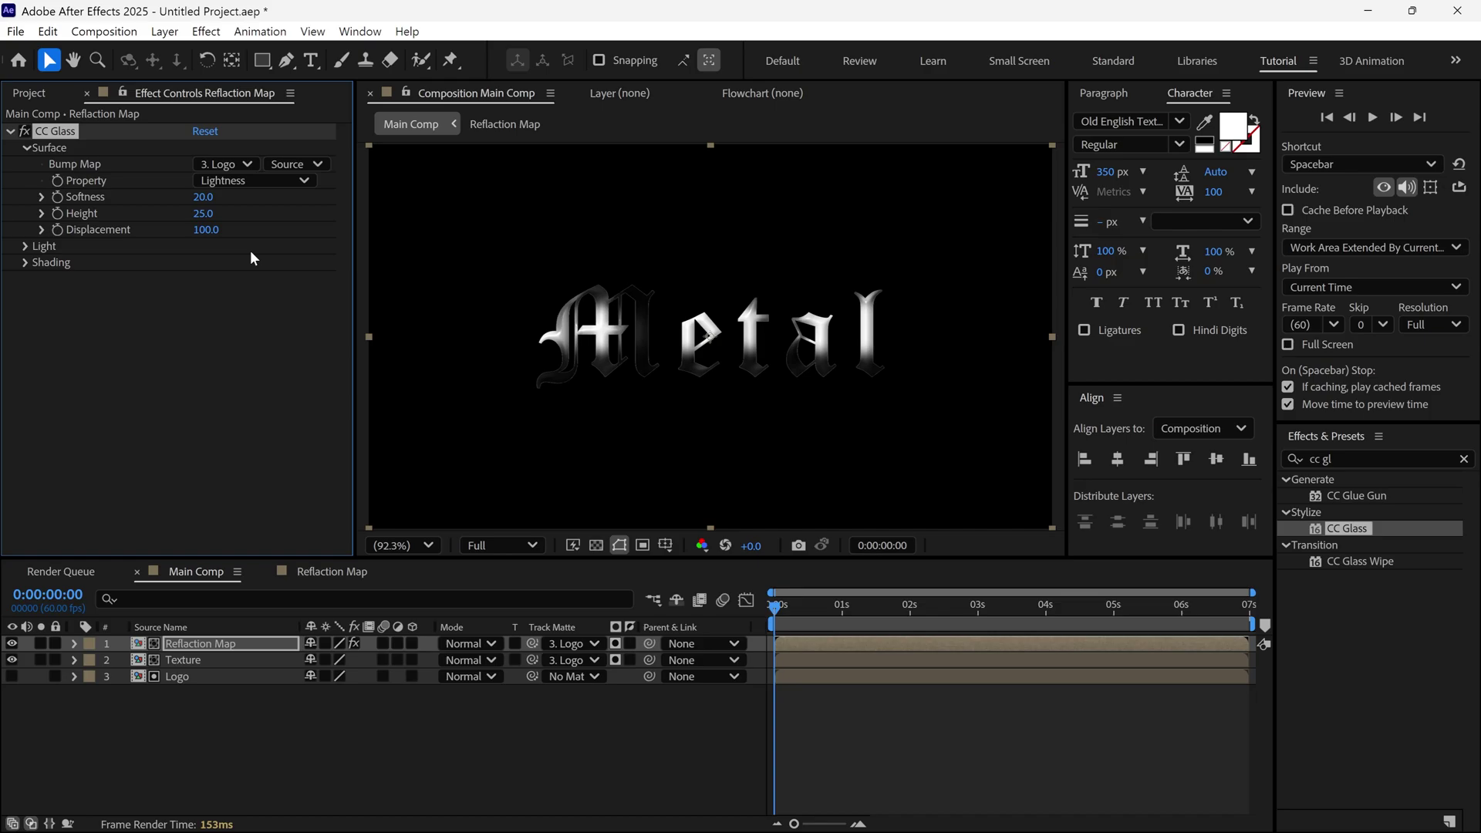
# Set CC Glass Softness to 15, Height to 50 and Displacement to -500
pyautogui.write('15')
pyautogui.press('Return')
pyautogui.write('50')
pyautogui.press('Return')
pyautogui.scroll(1, 512, 282)
pyautogui.scroll(1, 506, 288)
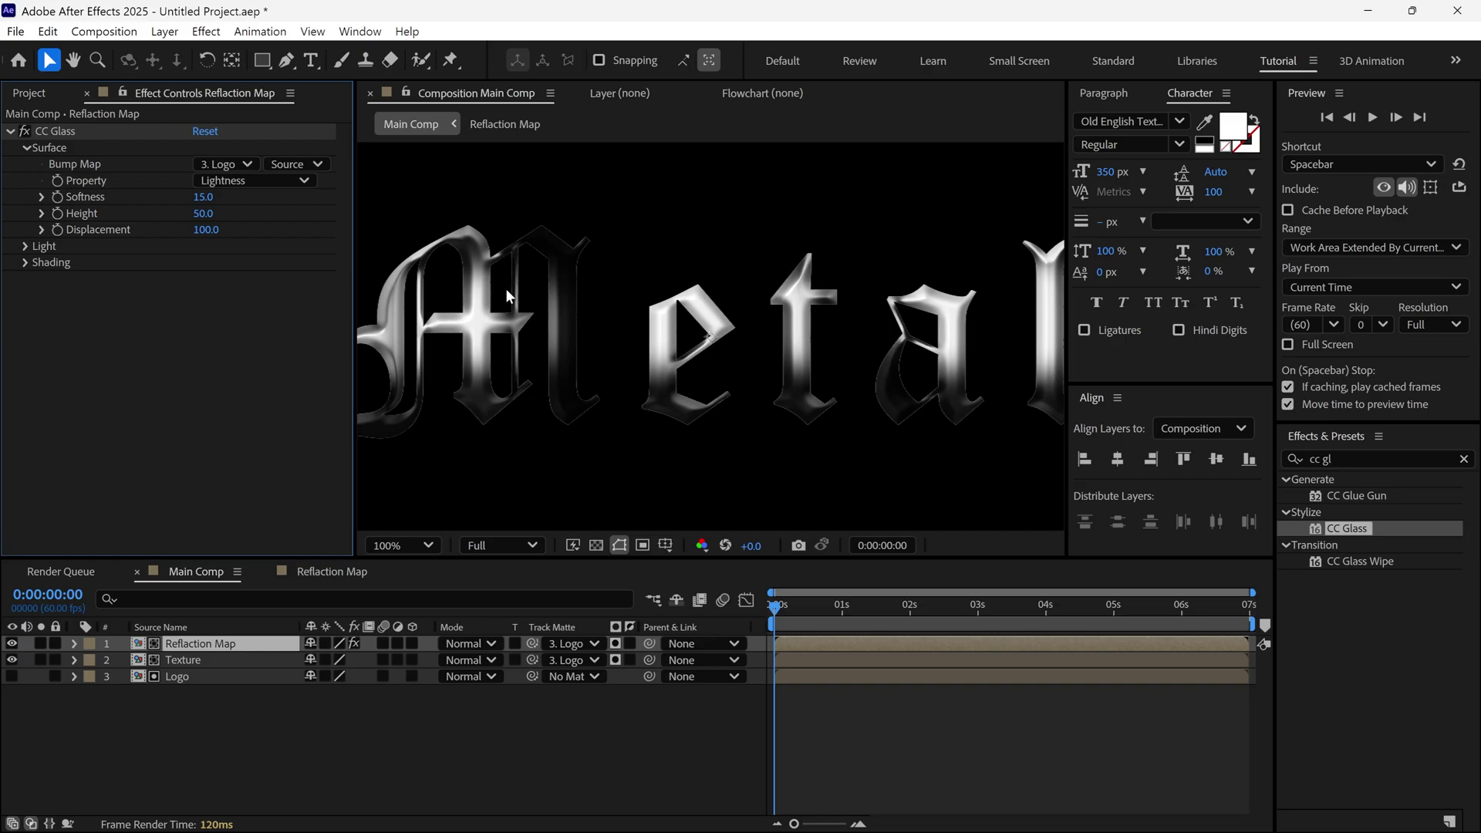
pyautogui.scroll(-1, 506, 288)
pyautogui.click(206, 231)
pyautogui.write('-')
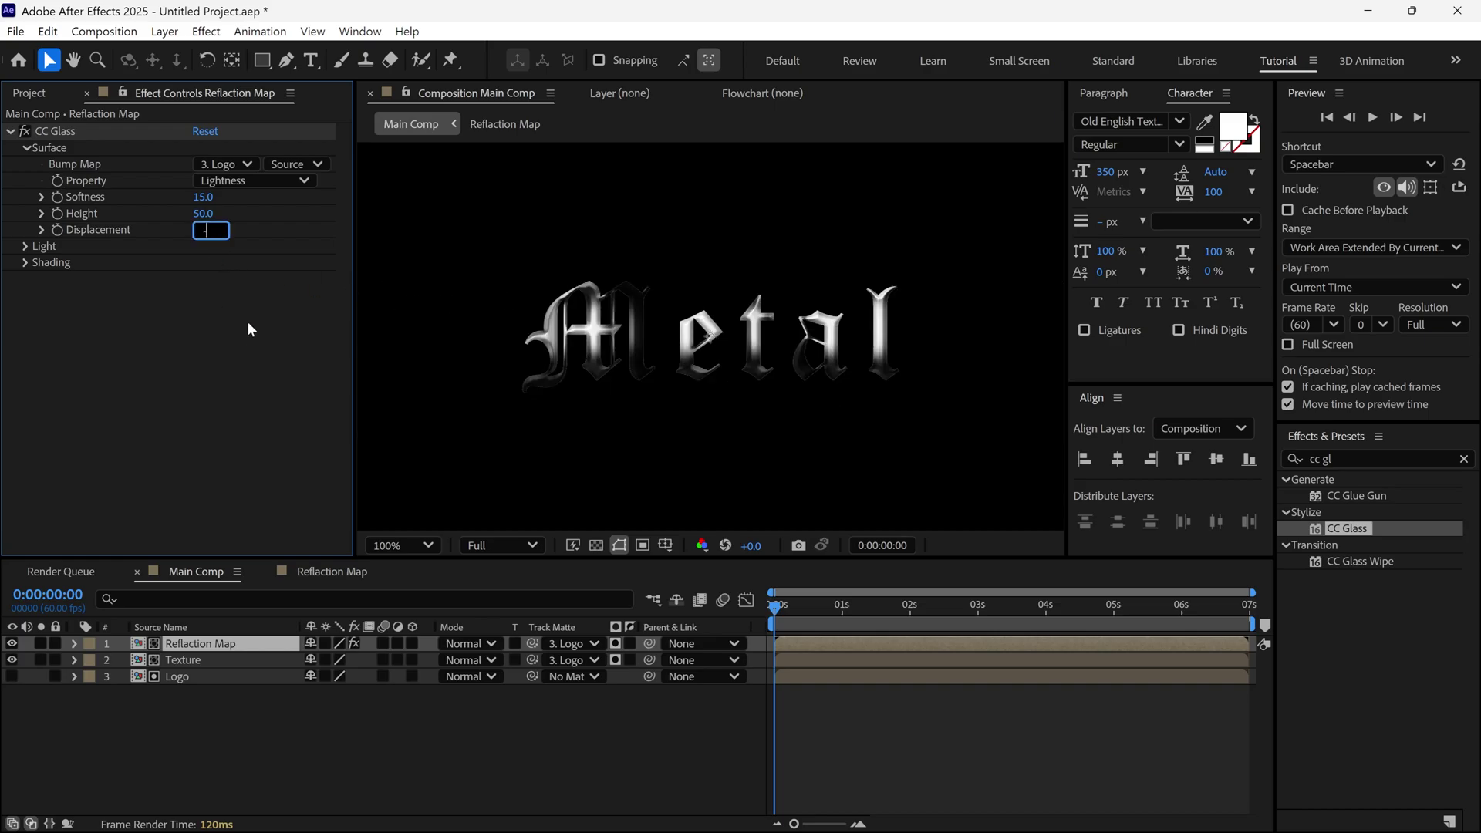
pyautogui.write('500')
pyautogui.press('Return')
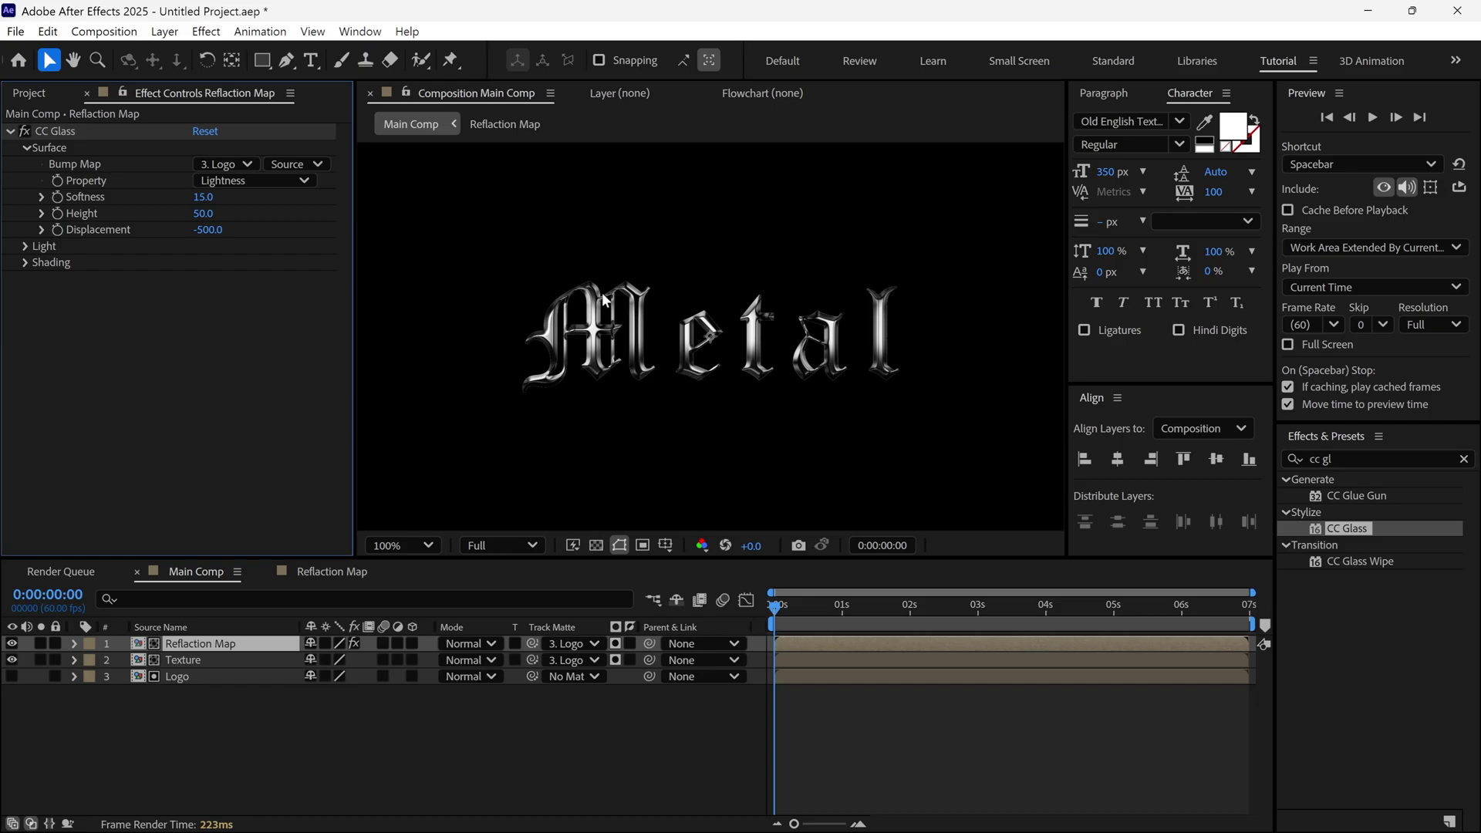
pyautogui.scroll(1, 598, 303)
pyautogui.scroll(-1, 598, 303)
# Blend Reflaction Map as Hard Light and add a duplicate blended as Screen
pyautogui.click(472, 646)
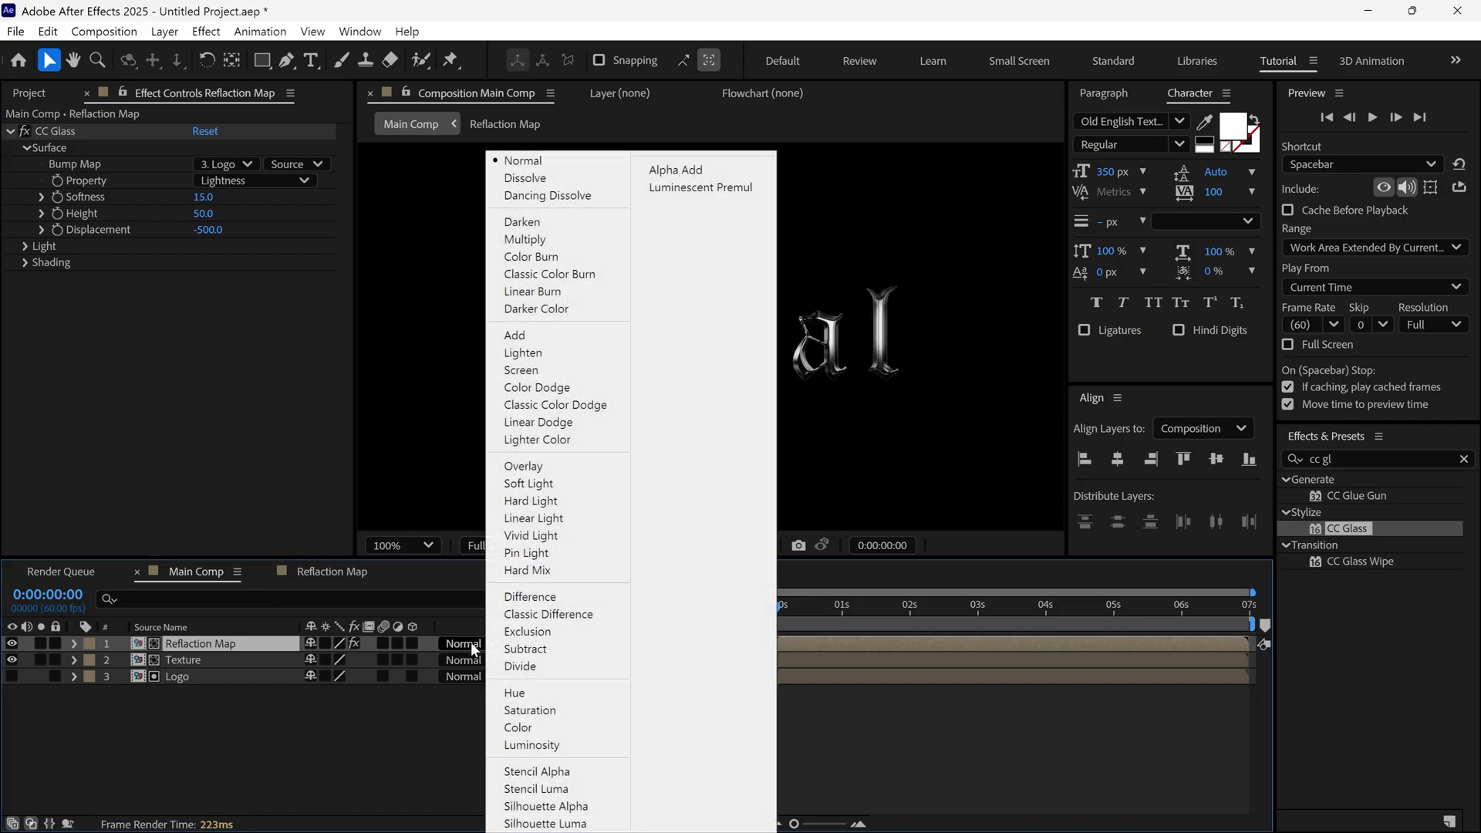
pyautogui.click(532, 501)
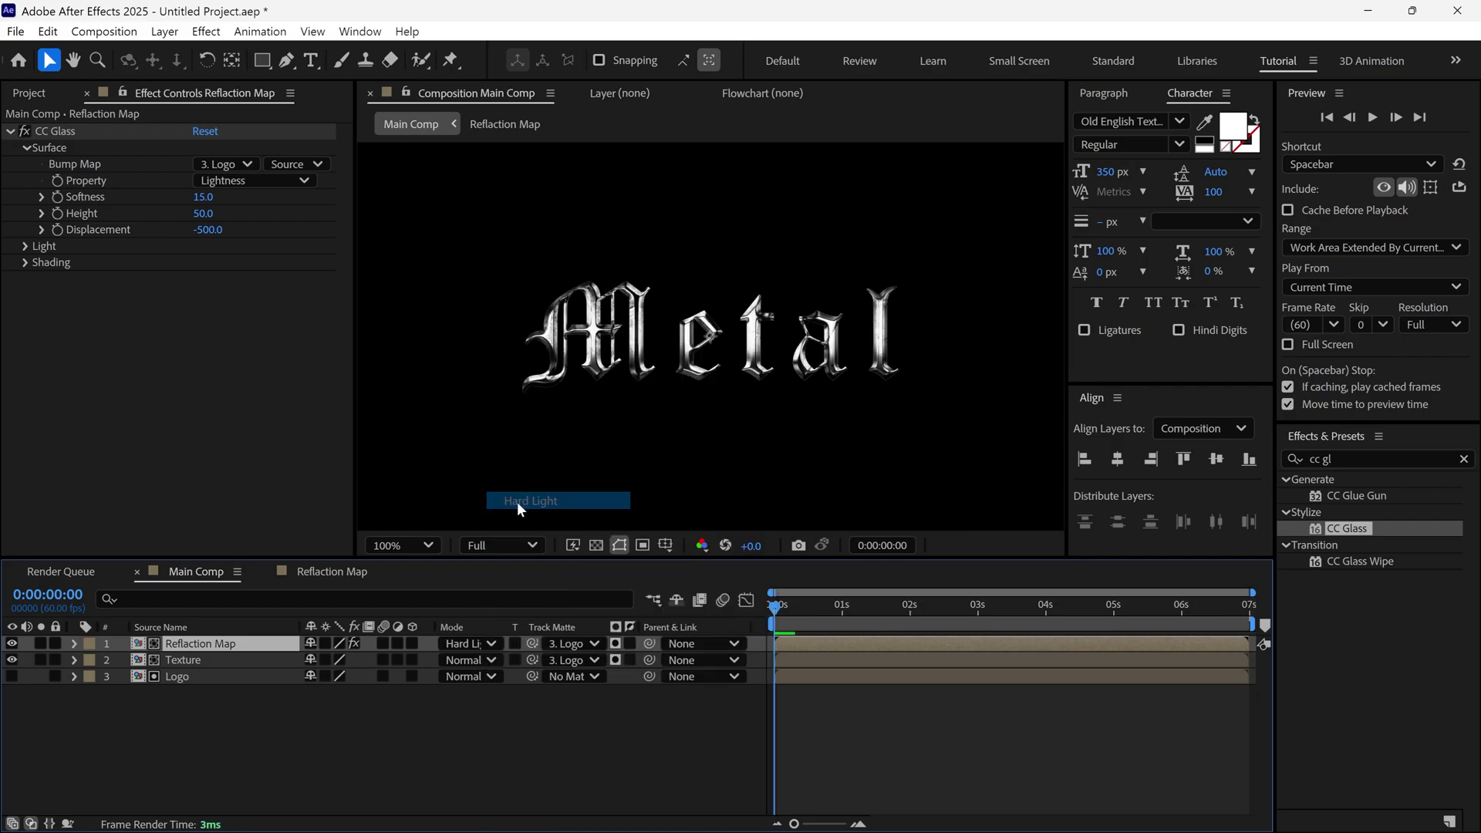
pyautogui.hotkey('ctrl', 'd')
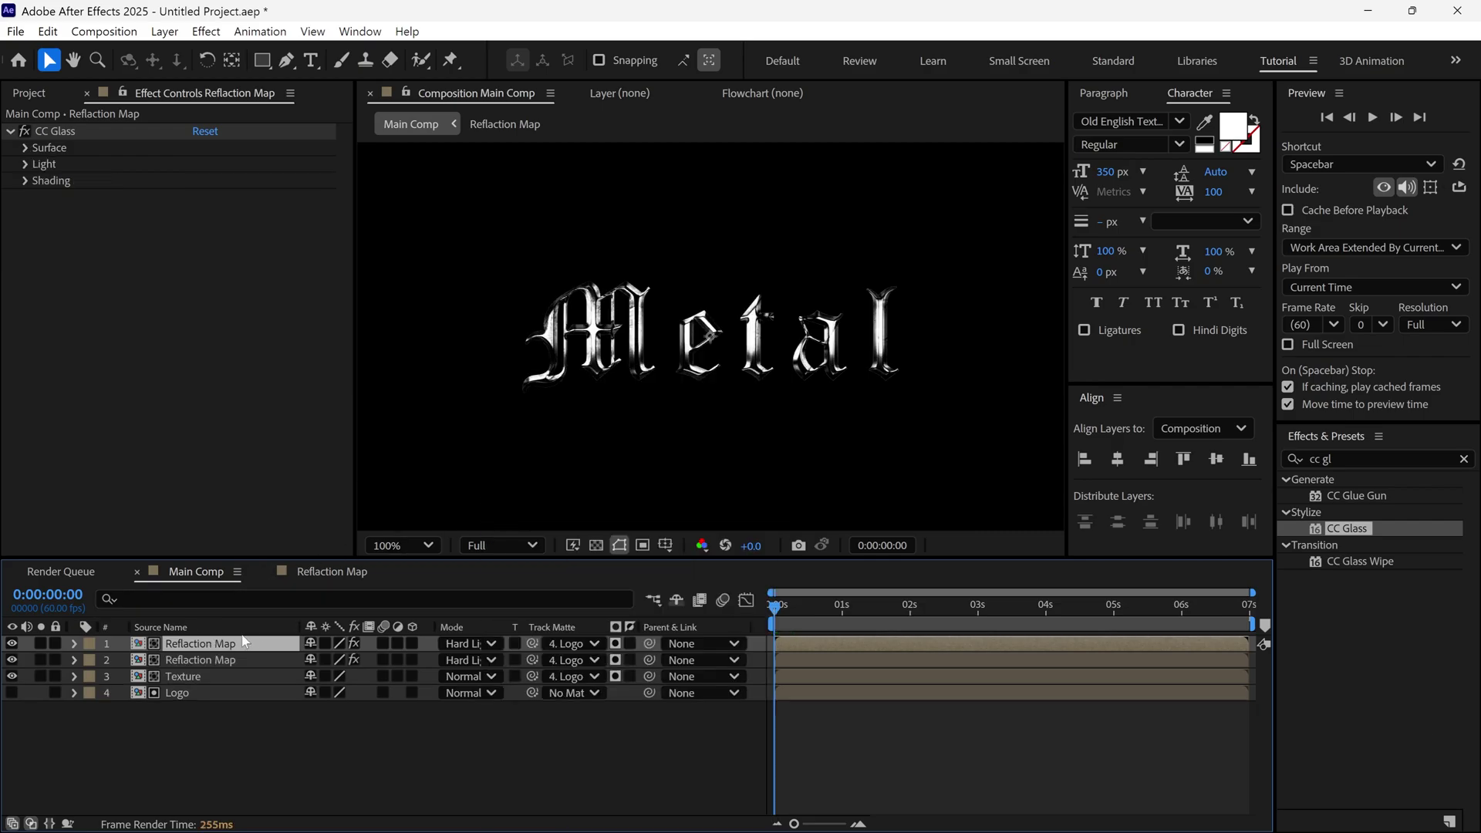
pyautogui.click(462, 646)
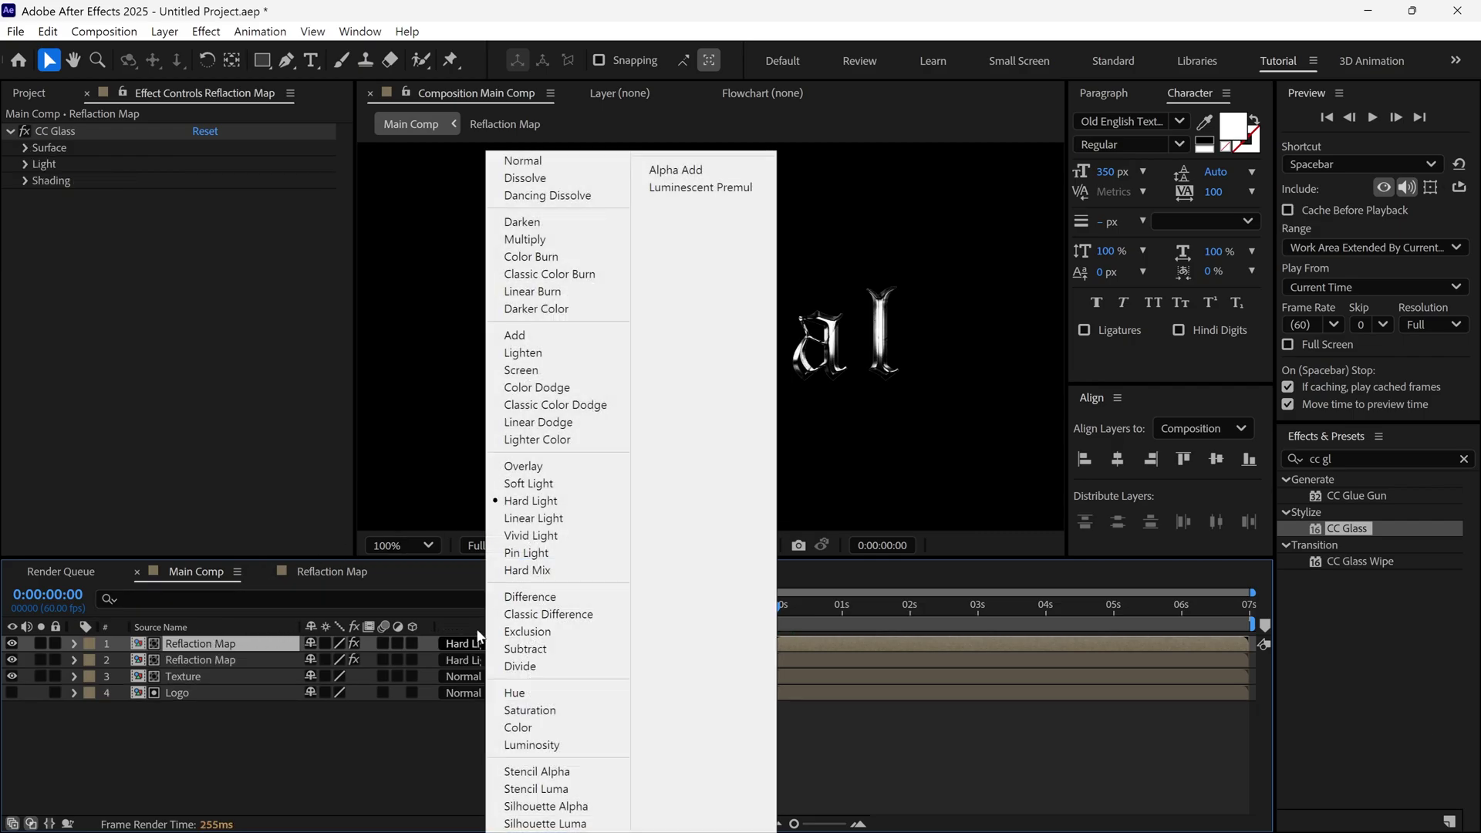
pyautogui.click(518, 371)
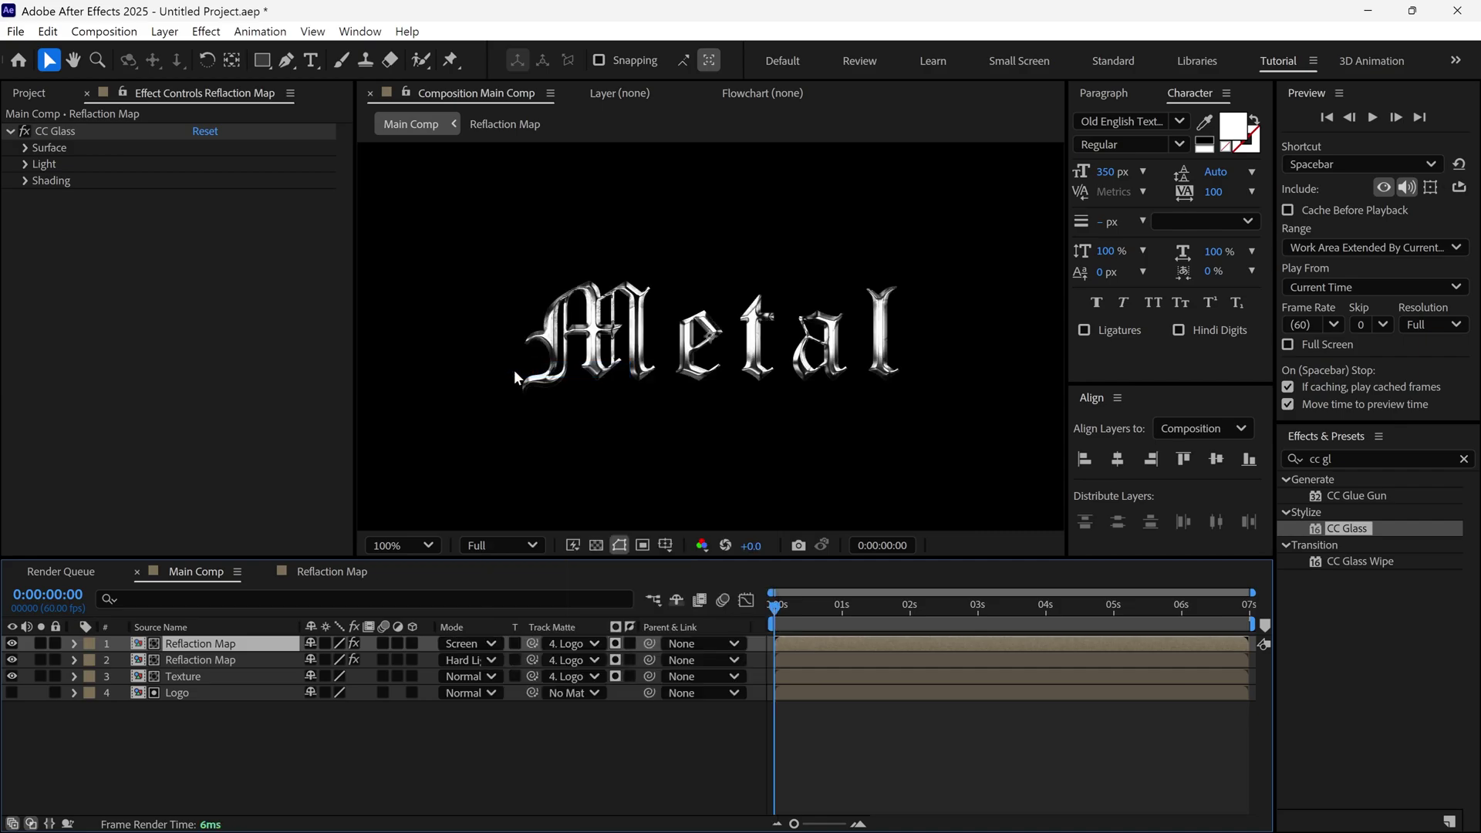
pyautogui.click(11, 644)
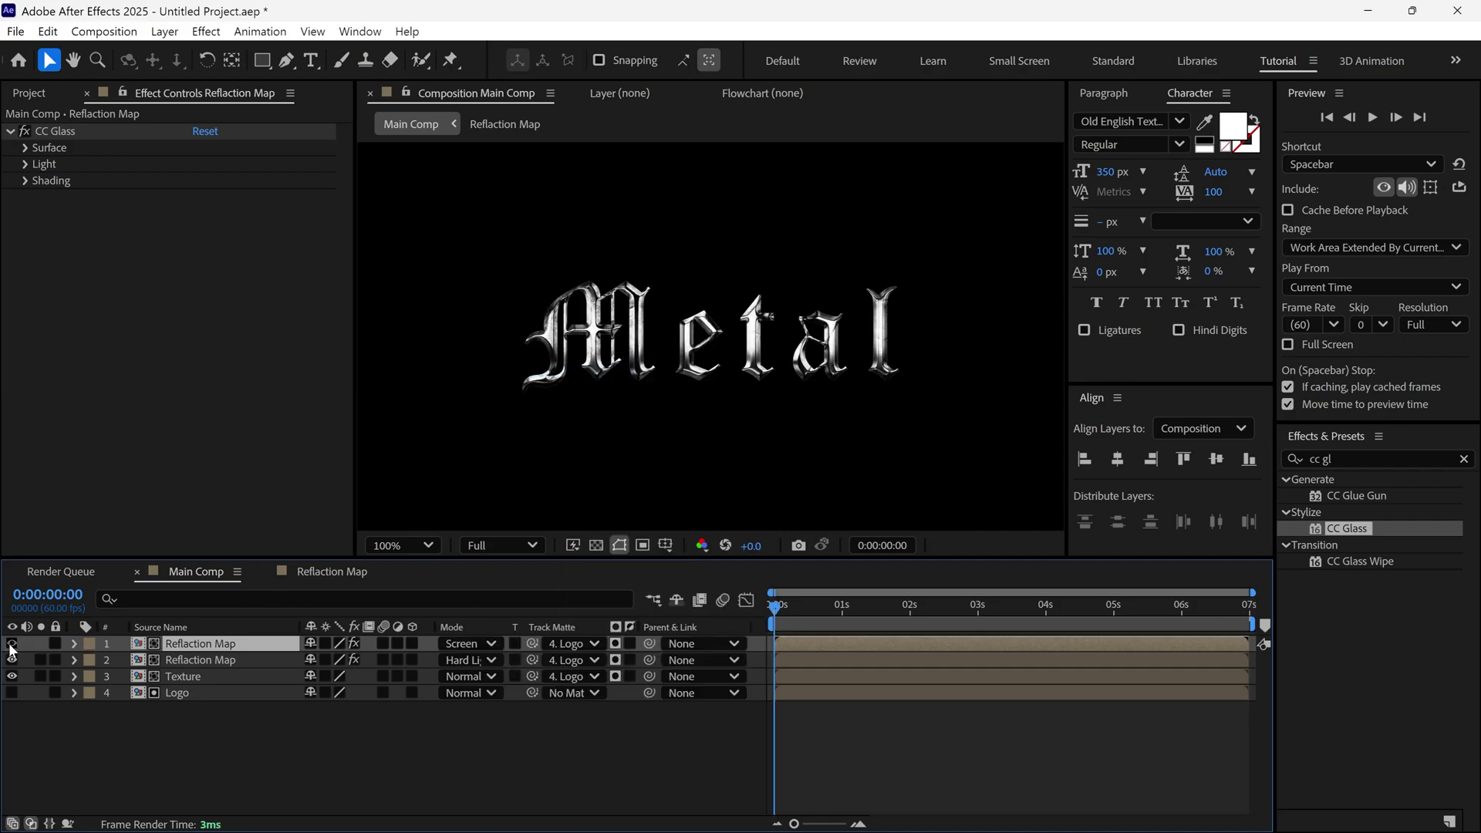
pyautogui.click(11, 644)
pyautogui.click(11, 644)
pyautogui.click(11, 644)
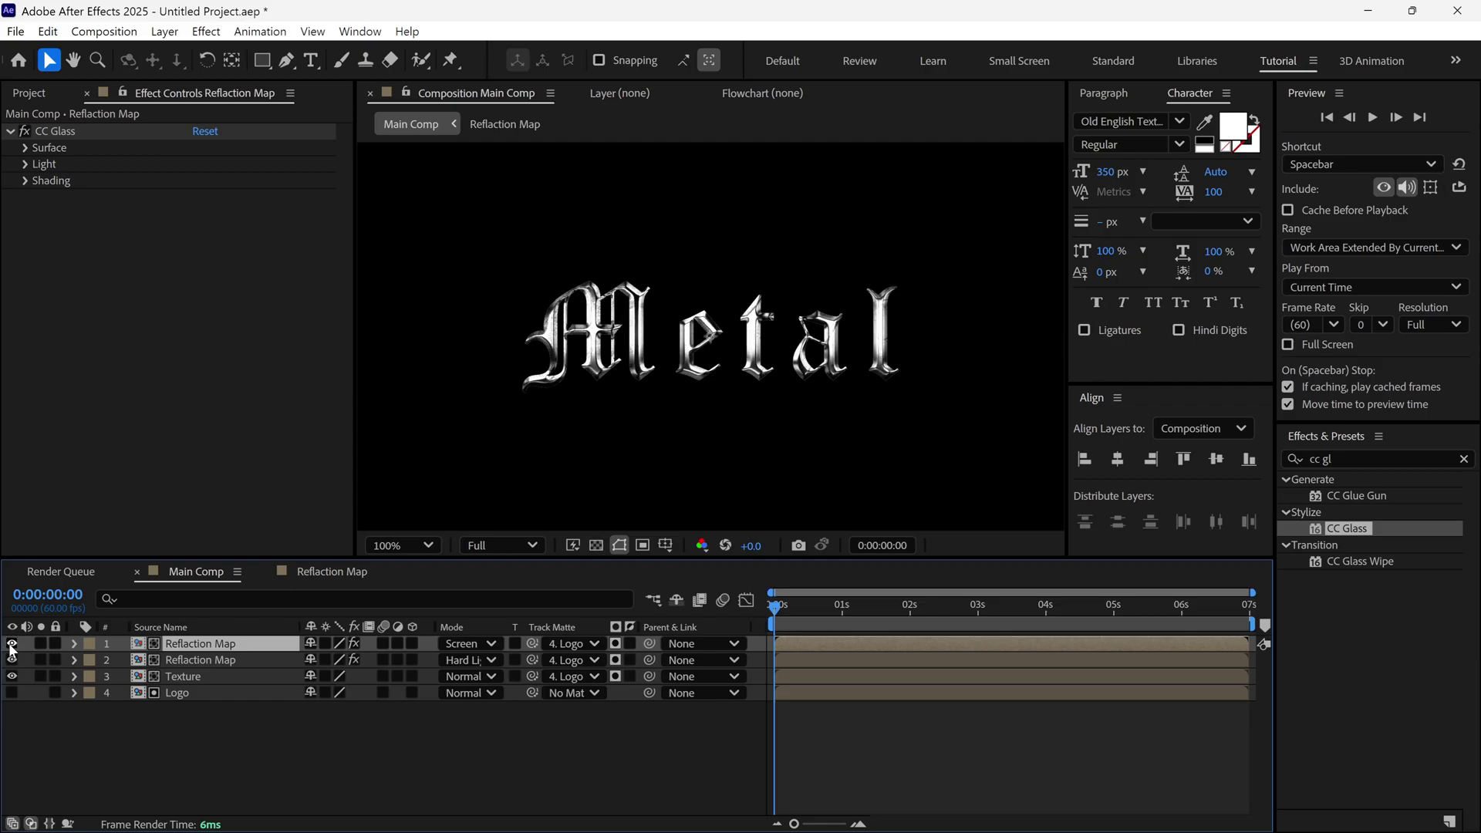
# Pre-compose all four layers into a new comp named Final, moving all attributes
pyautogui.moveTo(222, 752); pyautogui.dragTo(231, 652)
pyautogui.rightClick(234, 660)
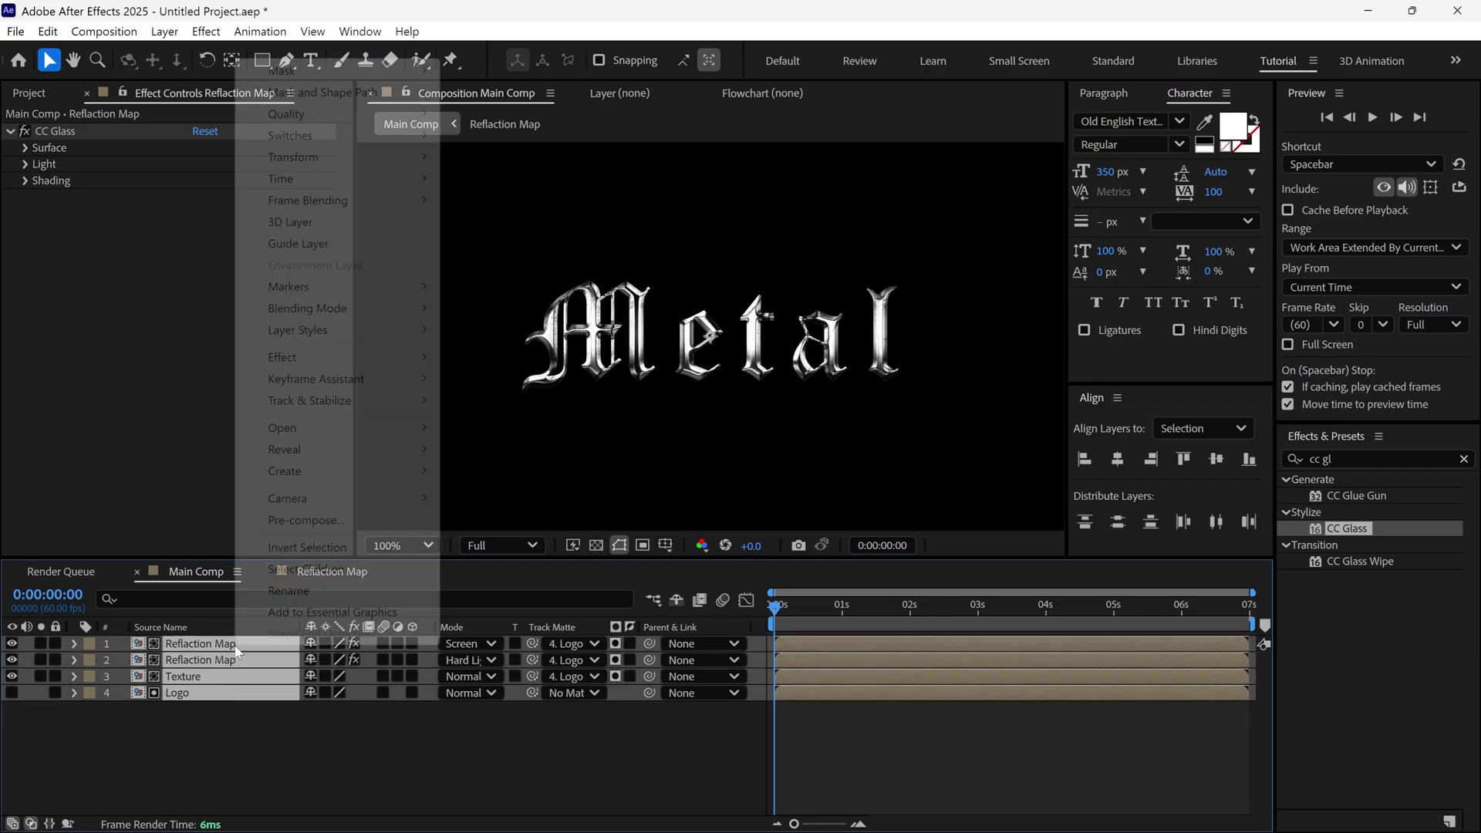
pyautogui.click(306, 520)
pyautogui.write('Final')
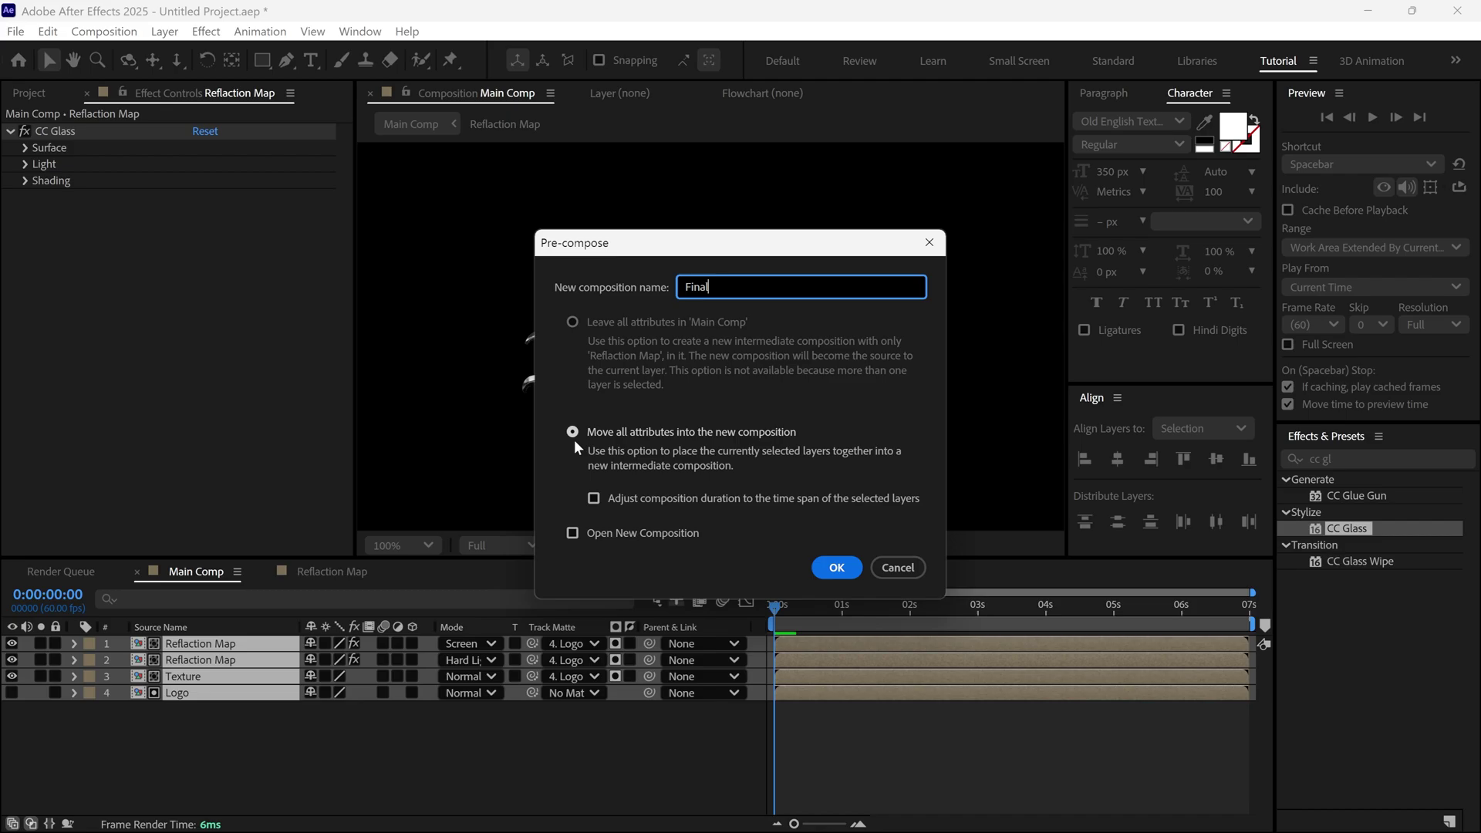
pyautogui.click(573, 433)
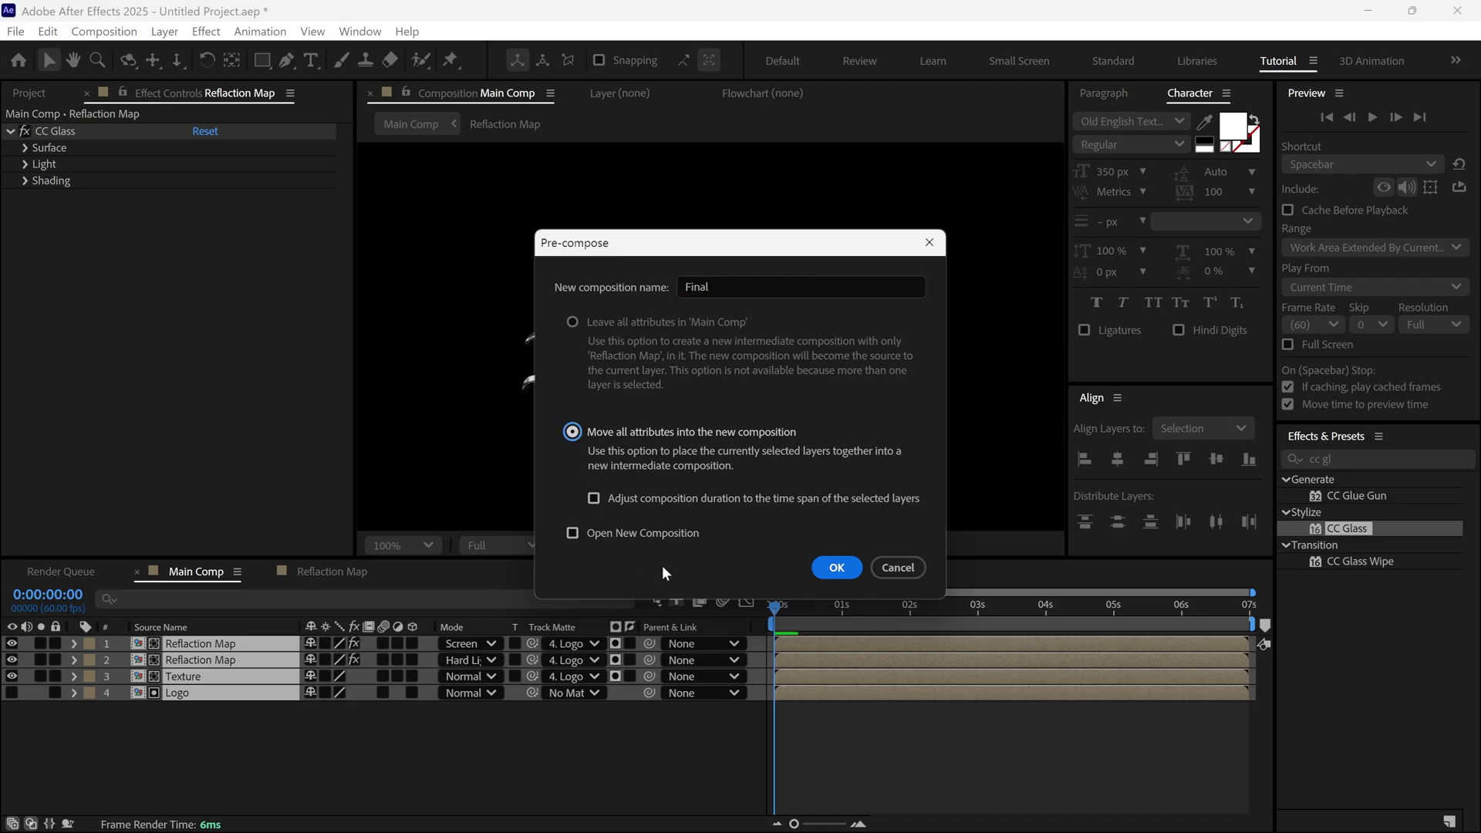
pyautogui.click(843, 573)
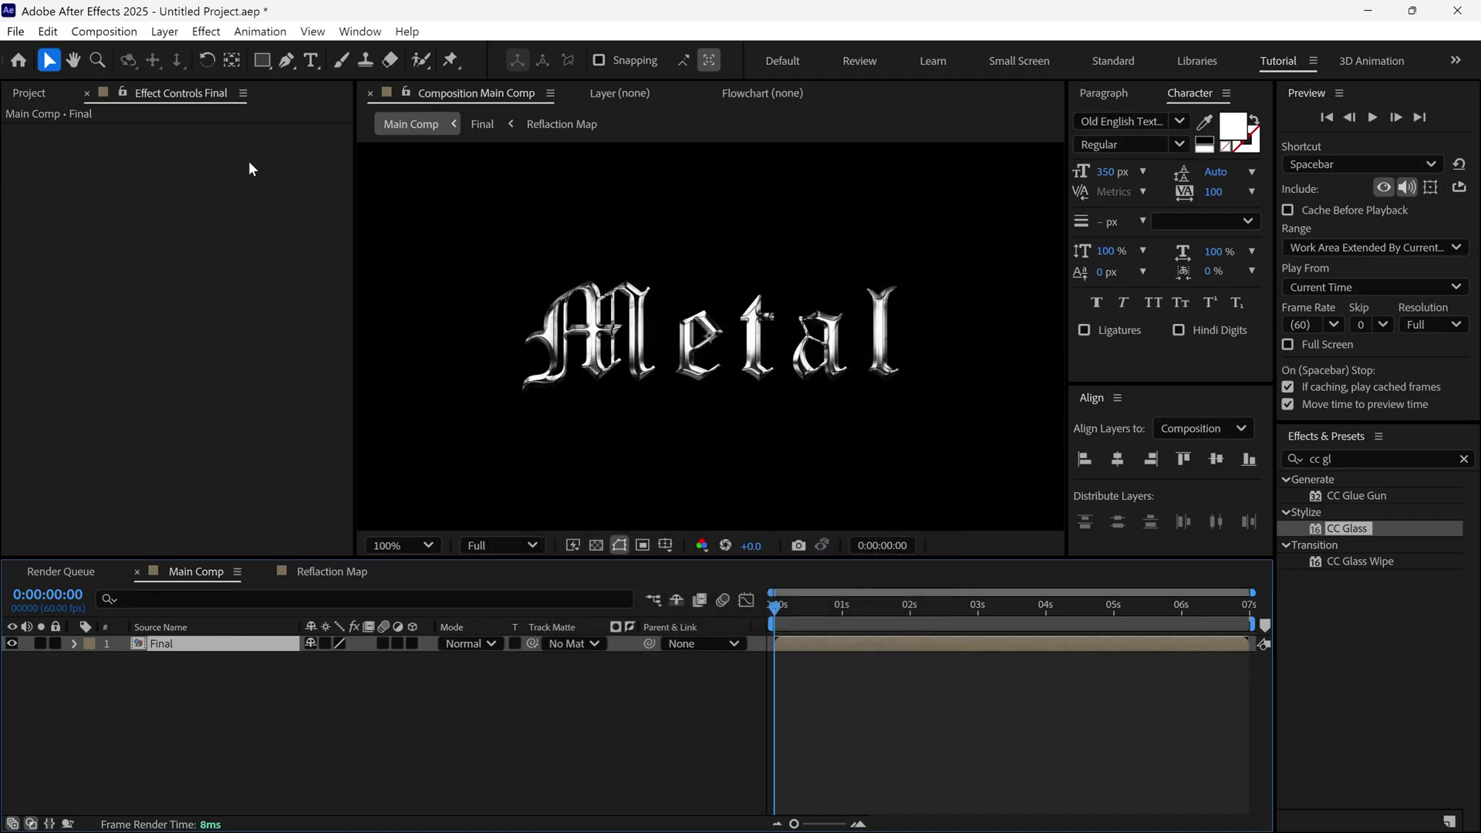
# Apply Bevel Alpha from Effect > Perspective to Final with Edge Thickness 7
pyautogui.click(206, 31)
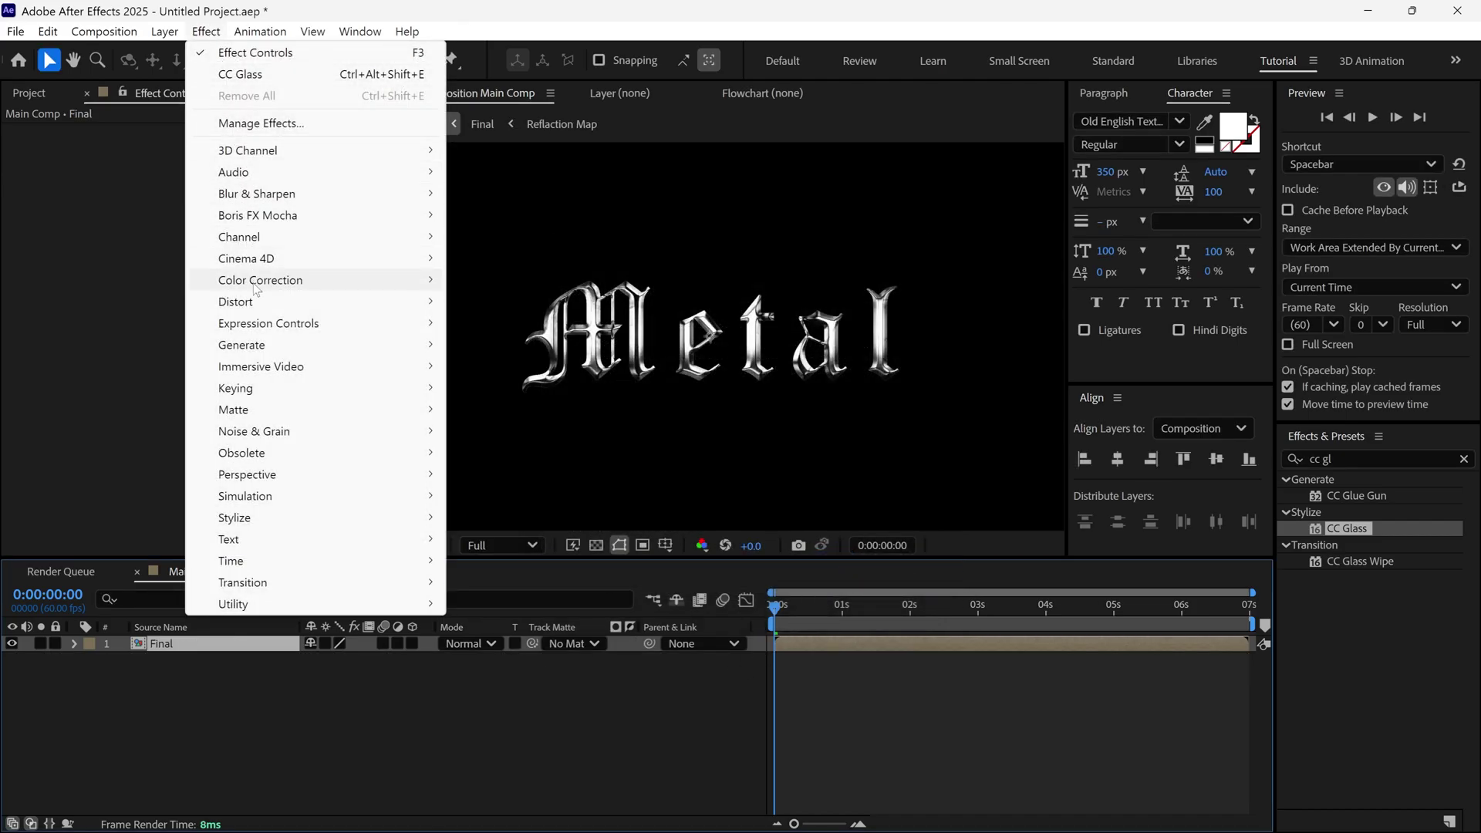
pyautogui.moveTo(428, 475)
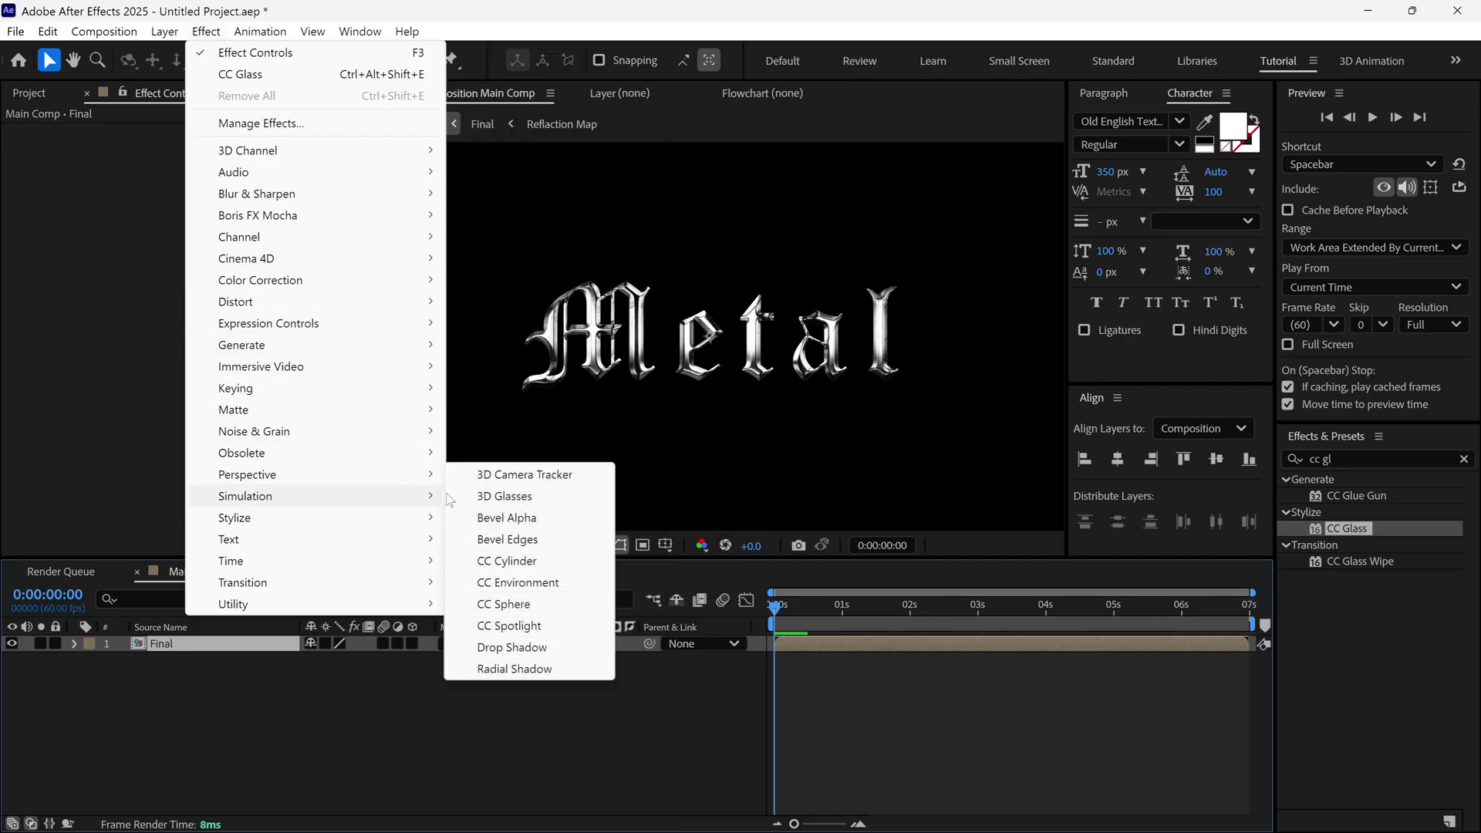
pyautogui.click(509, 518)
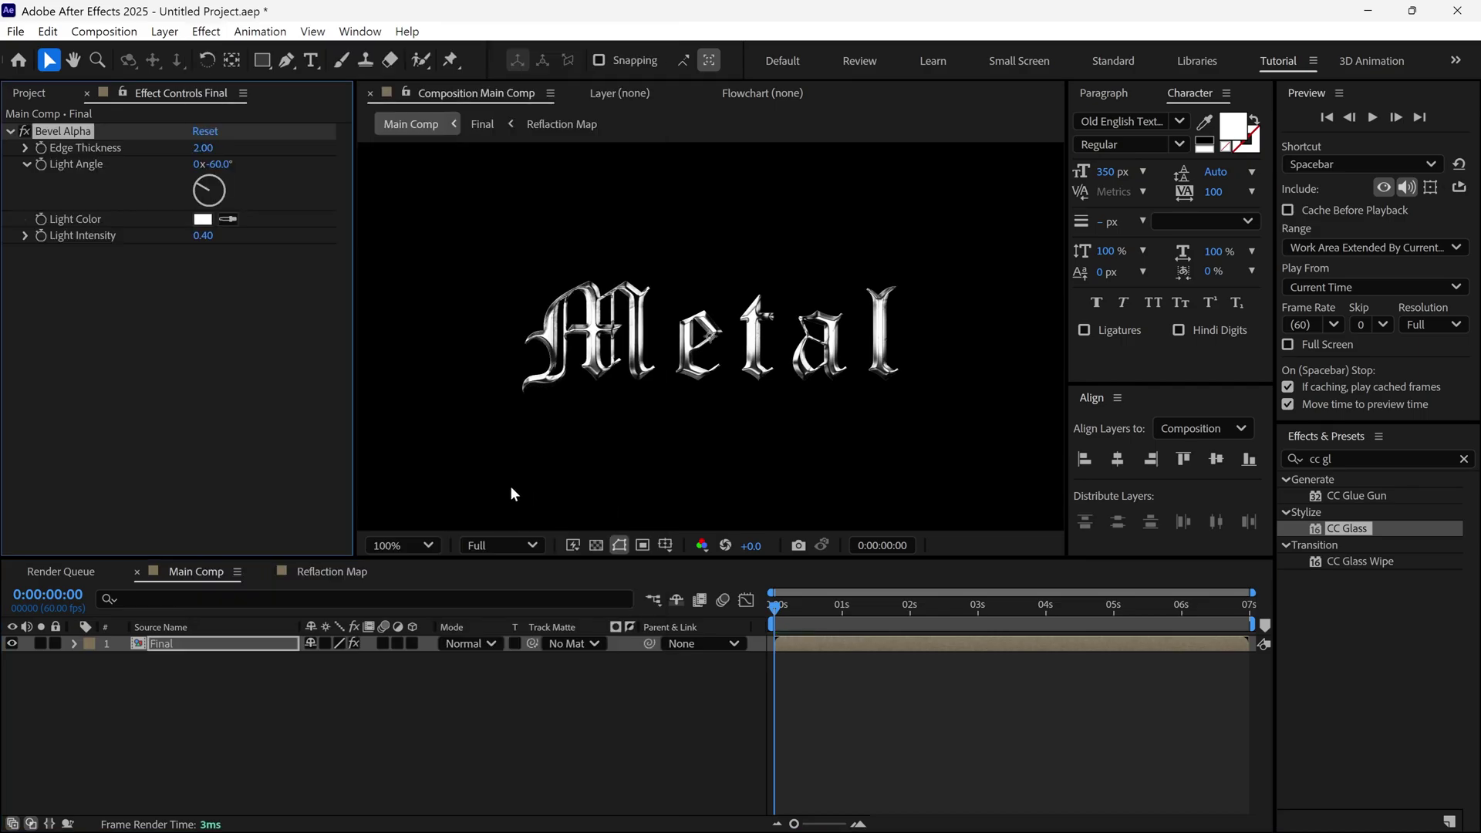
pyautogui.click(210, 148)
pyautogui.write('7')
pyautogui.press('Return')
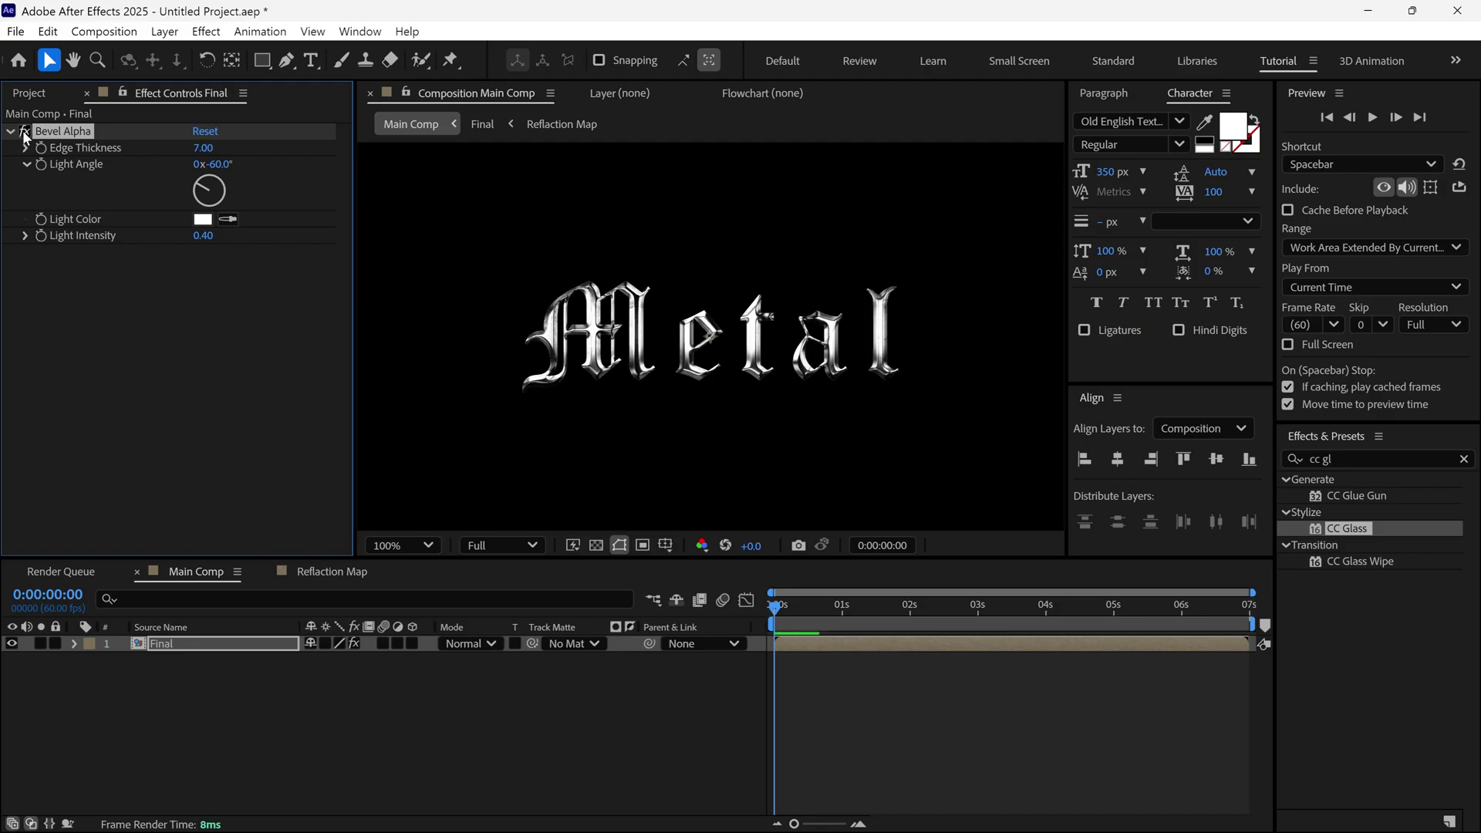
pyautogui.click(571, 427)
# Add a new adjustment layer above the Final layer
pyautogui.press('.')
pyautogui.rightClick(238, 704)
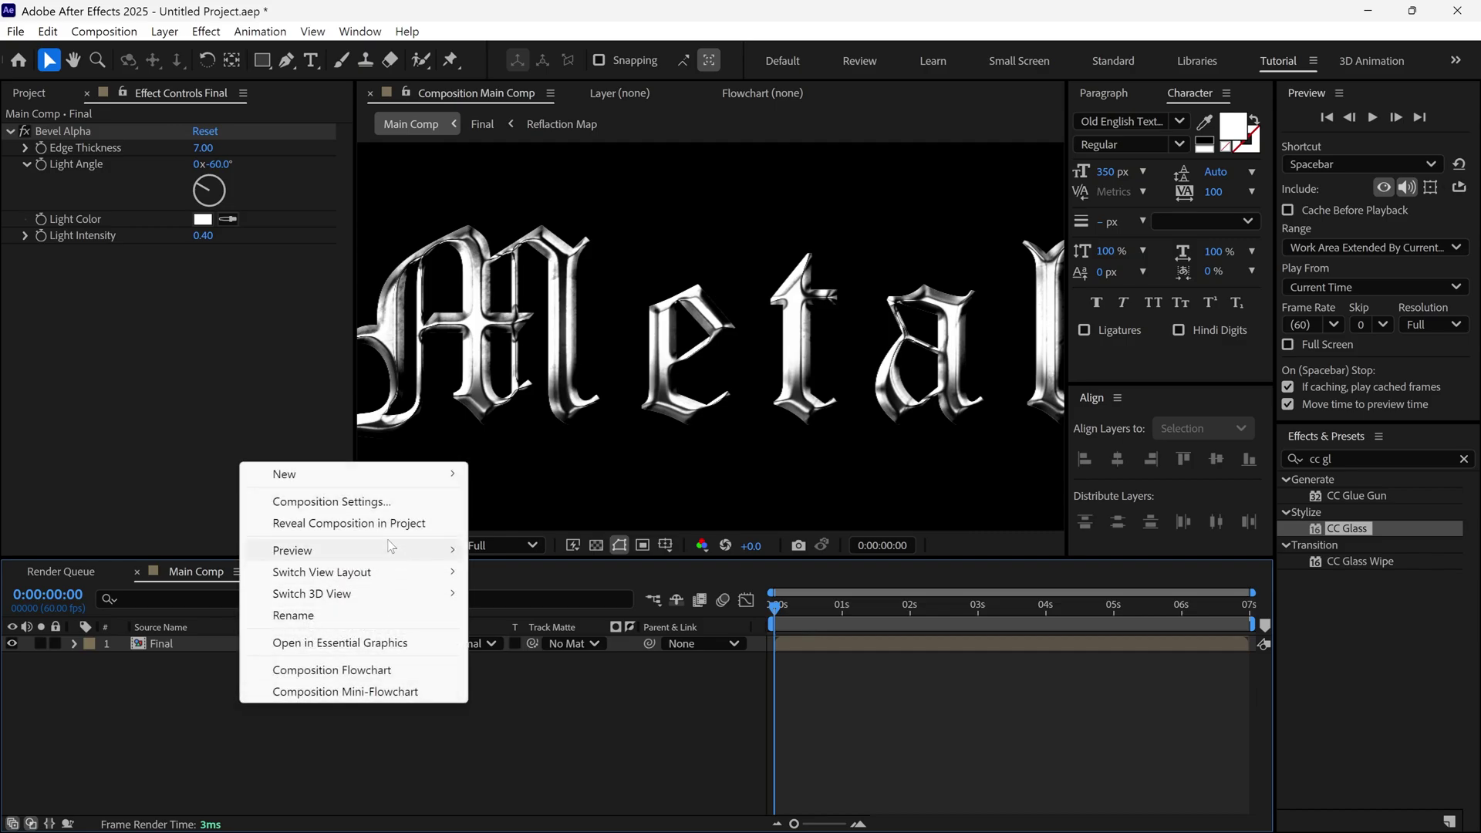
pyautogui.moveTo(301, 481)
pyautogui.click(510, 630)
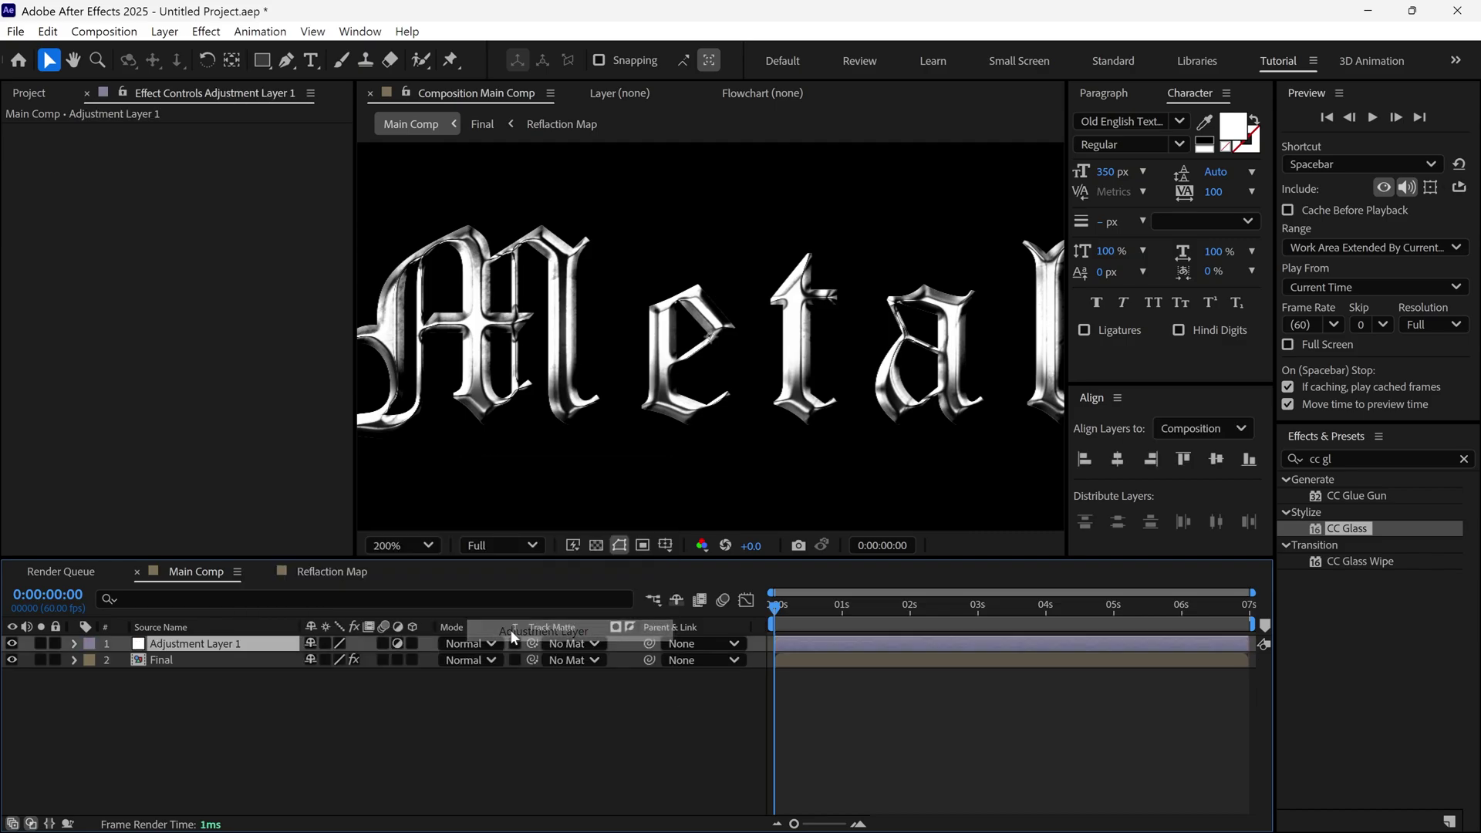
# Apply Noise to the adjustment layer with Amount of Noise set to 12%
pyautogui.click(1296, 459)
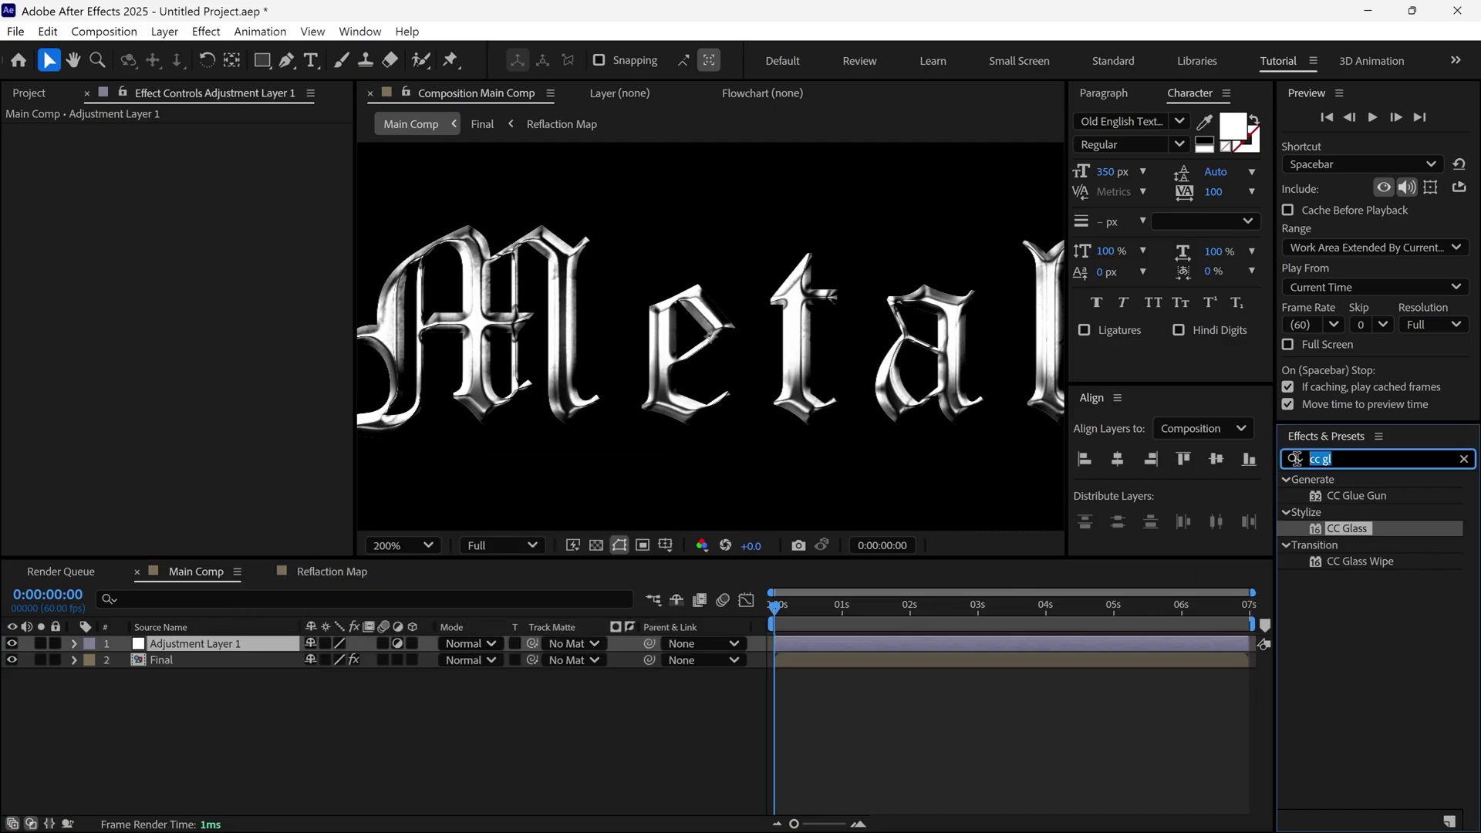
pyautogui.write('noise')
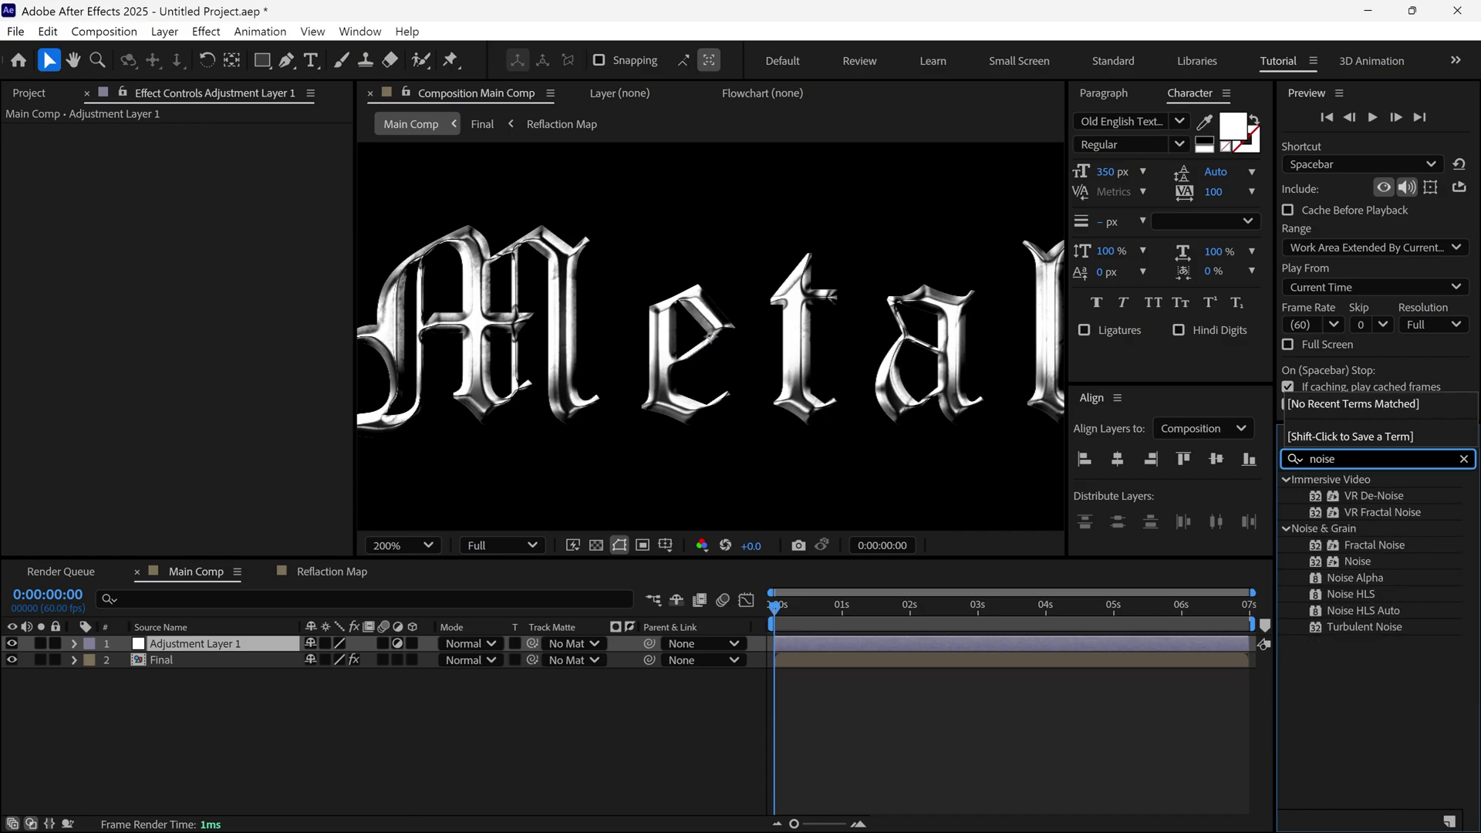
pyautogui.moveTo(1357, 561); pyautogui.dragTo(271, 650)
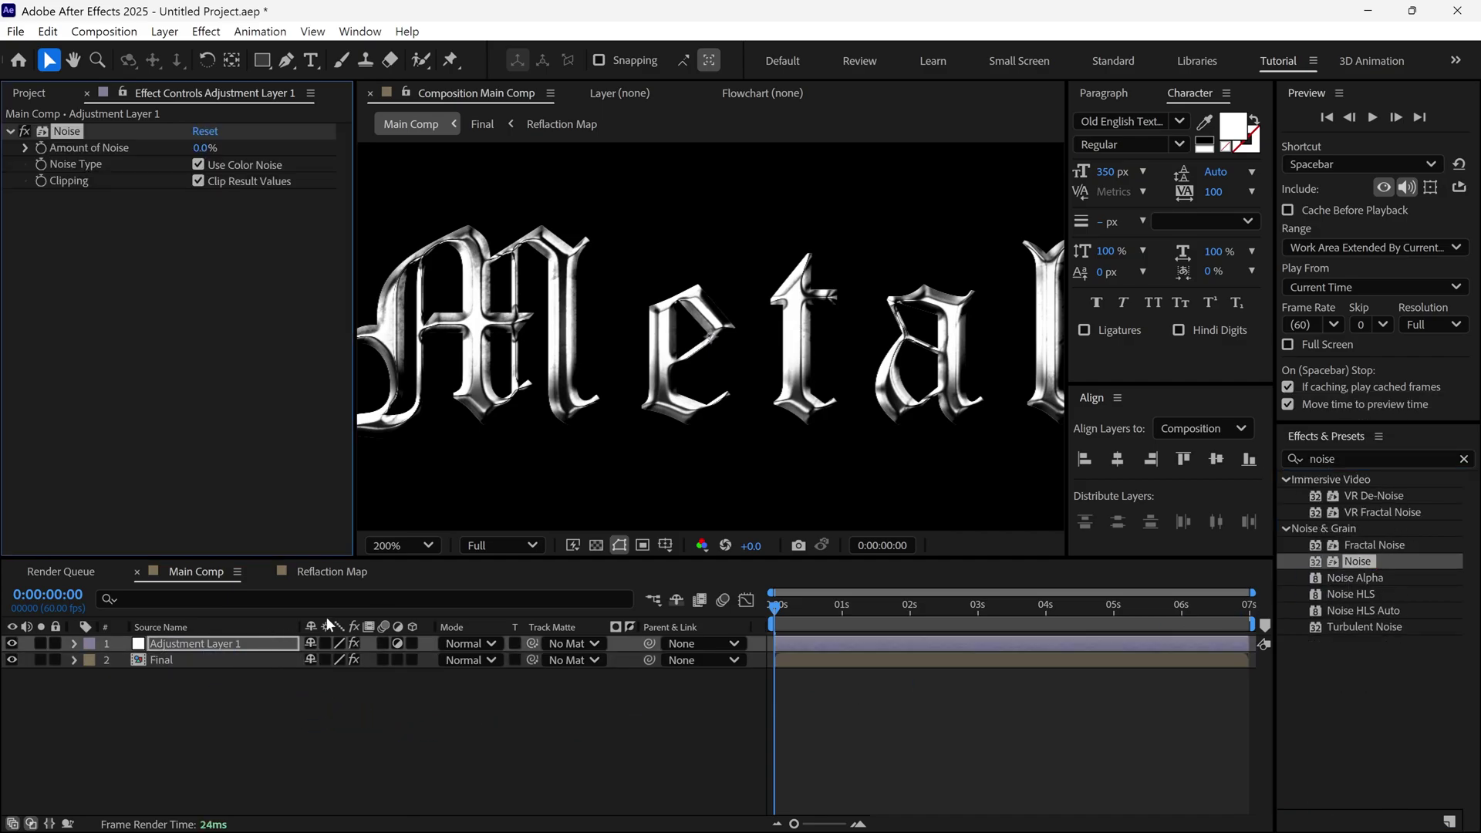
pyautogui.click(206, 148)
pyautogui.press('Return')
pyautogui.scroll(3, 536, 286)
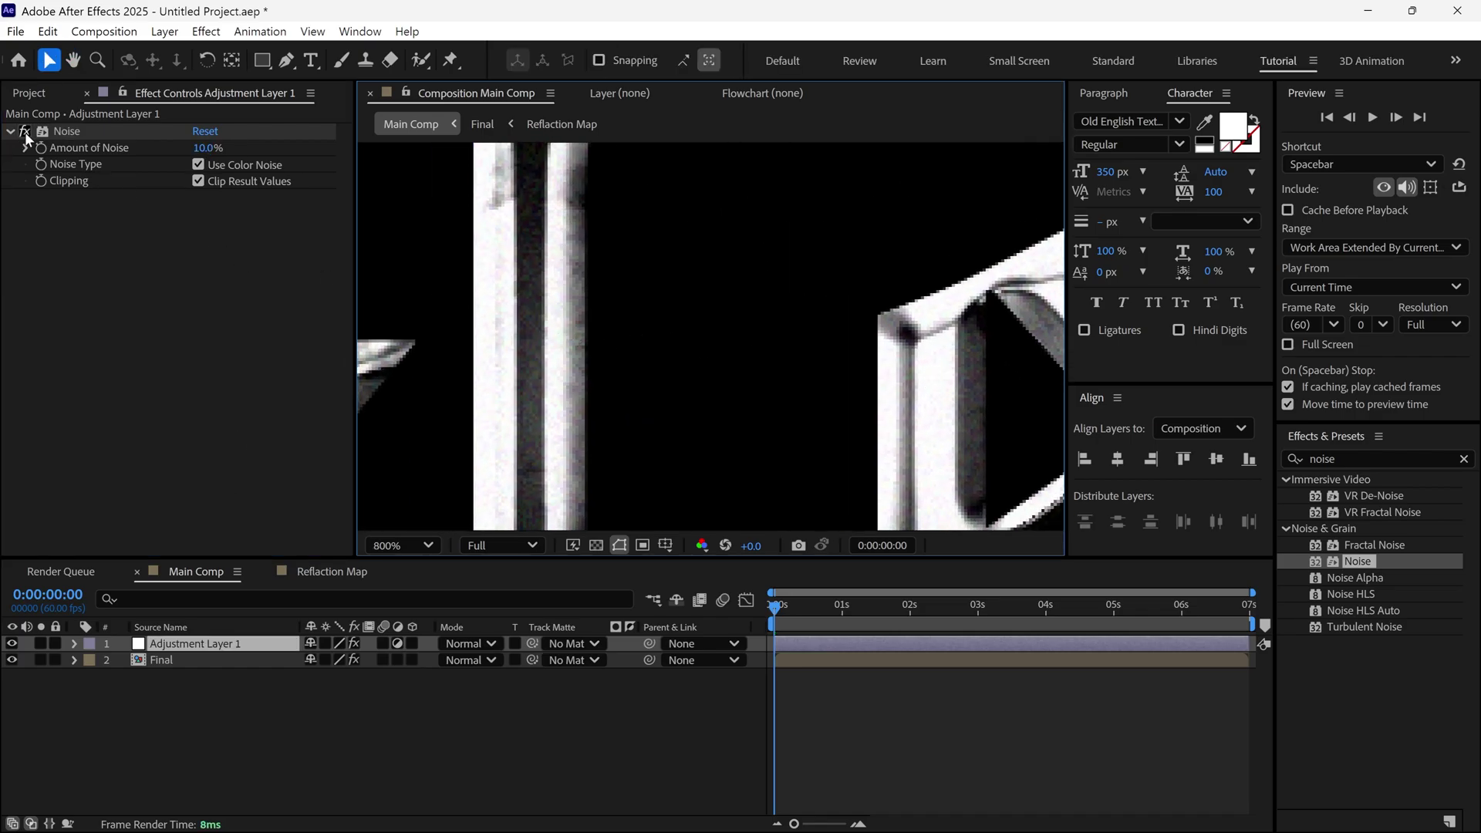
pyautogui.click(24, 132)
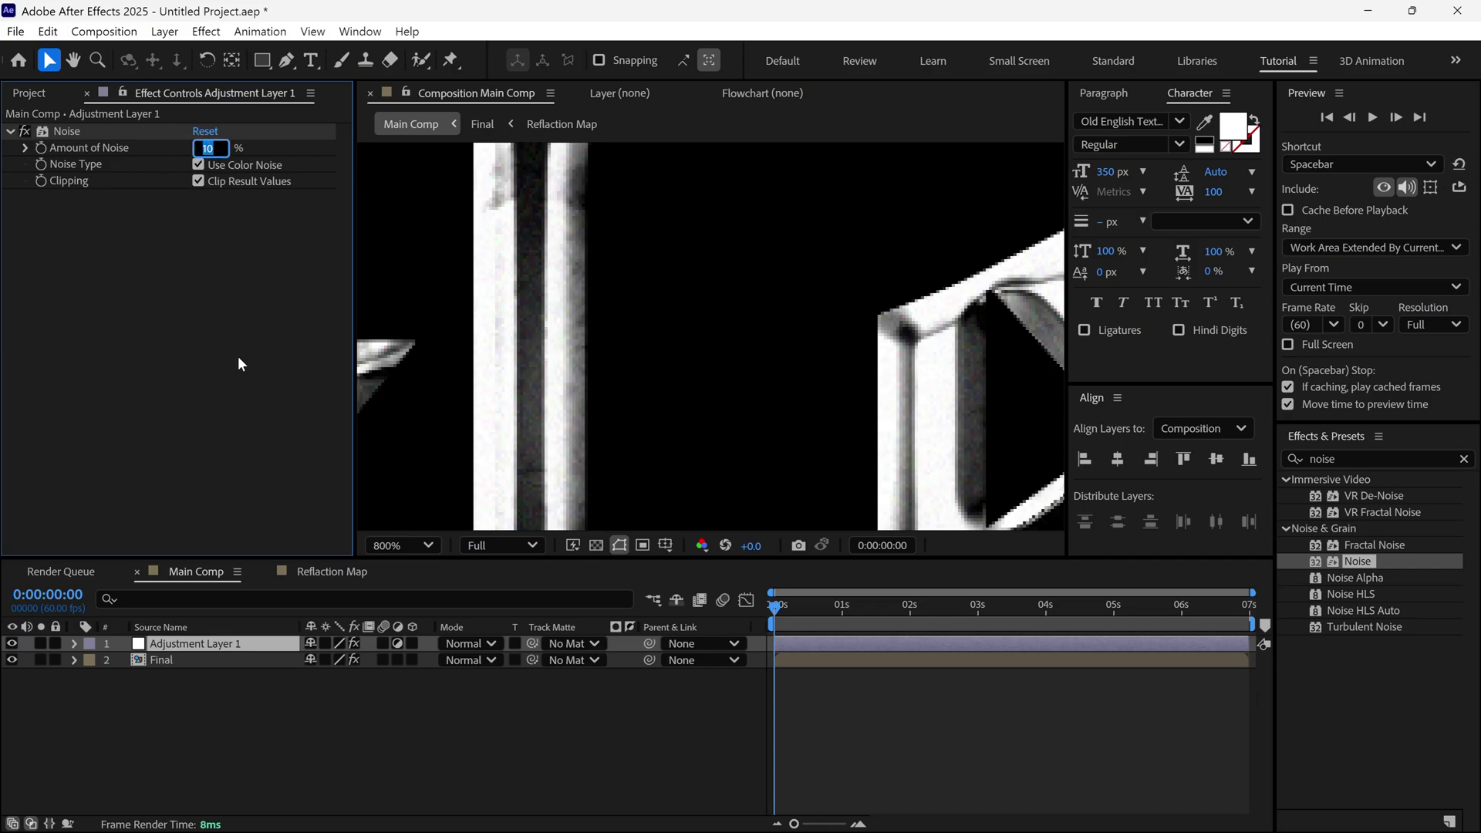
pyautogui.write('12')
pyautogui.click(222, 394)
# Create a black solid named BG beneath the logo layers
pyautogui.hotkey('shift', '/')
pyautogui.rightClick(412, 443)
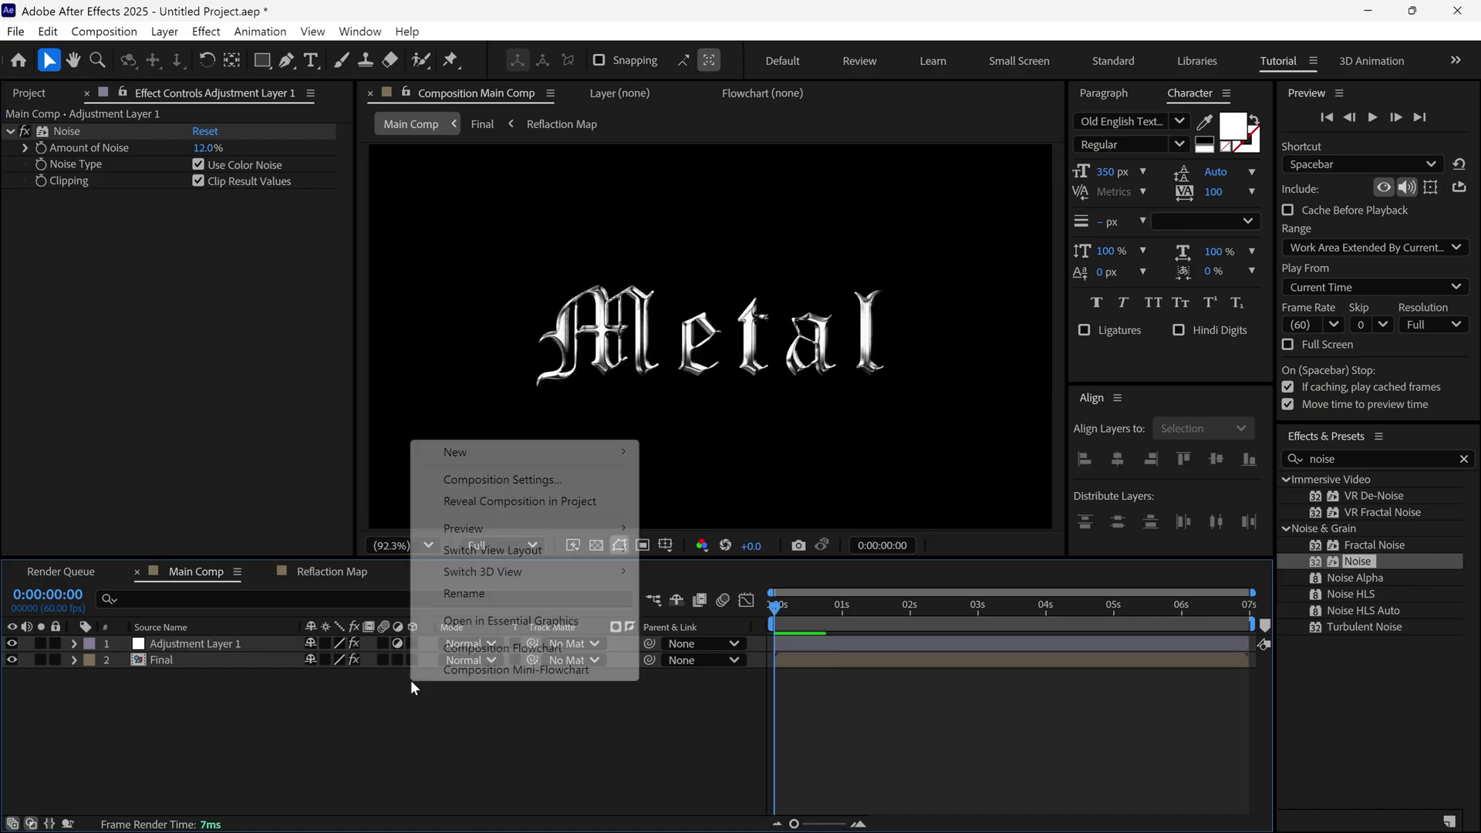
pyautogui.moveTo(540, 452)
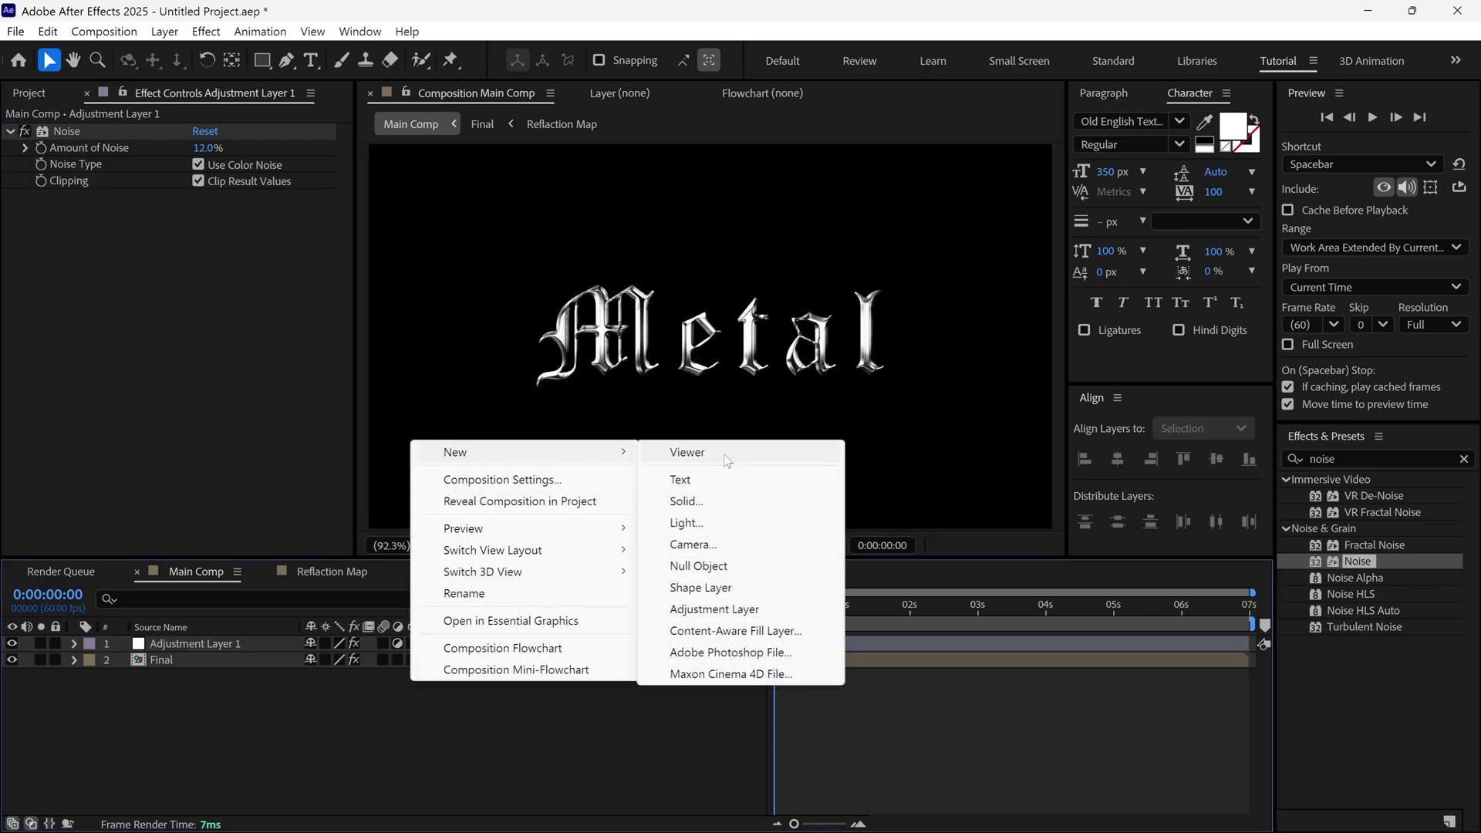
pyautogui.click(717, 501)
pyautogui.write('BG')
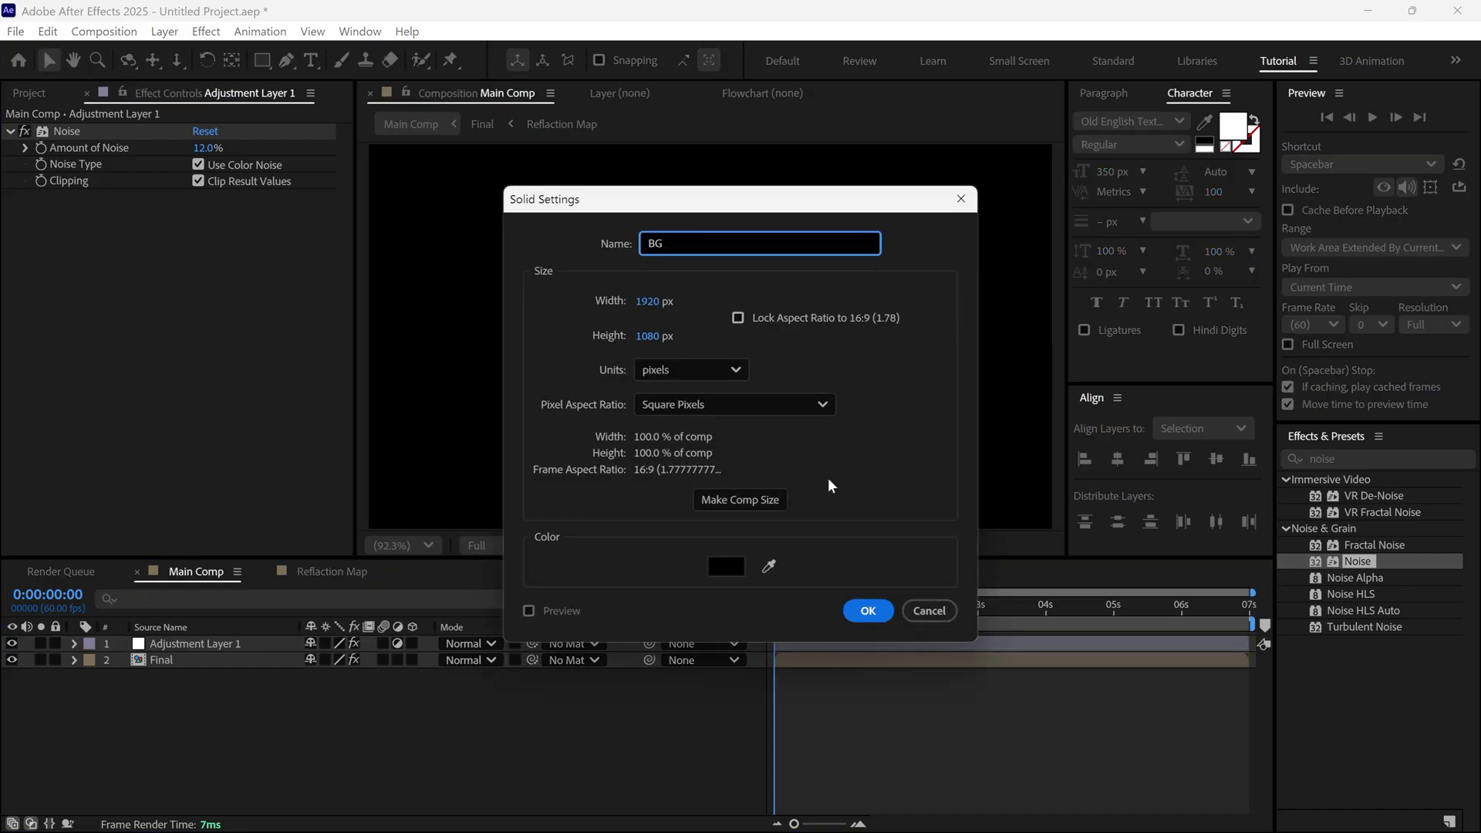
pyautogui.click(860, 610)
# Move the BG solid below the Final layer and apply Gradient Ramp to it
pyautogui.moveTo(216, 645); pyautogui.dragTo(214, 689)
pyautogui.press('capslock')
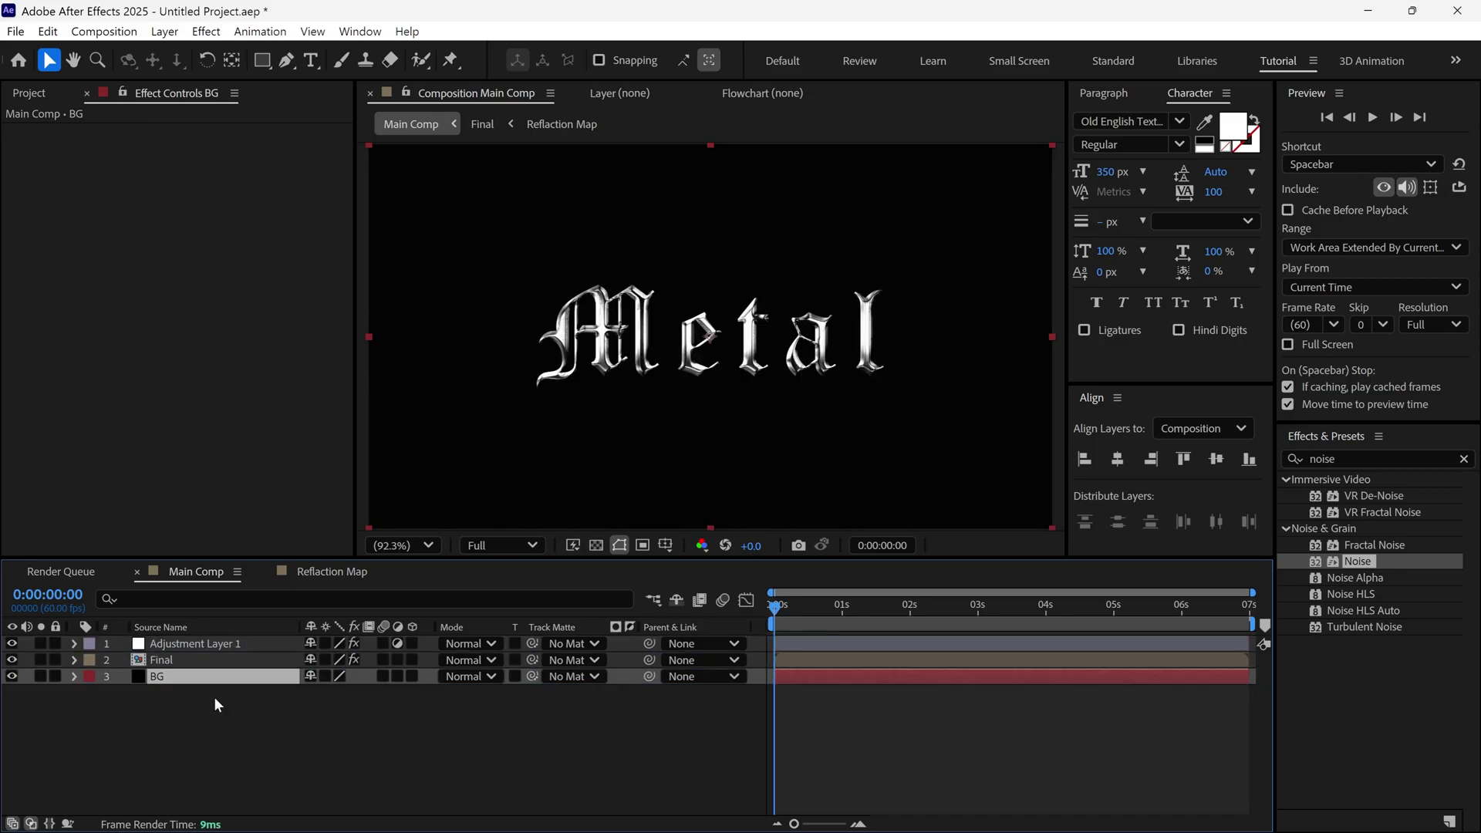
pyautogui.click(1321, 459)
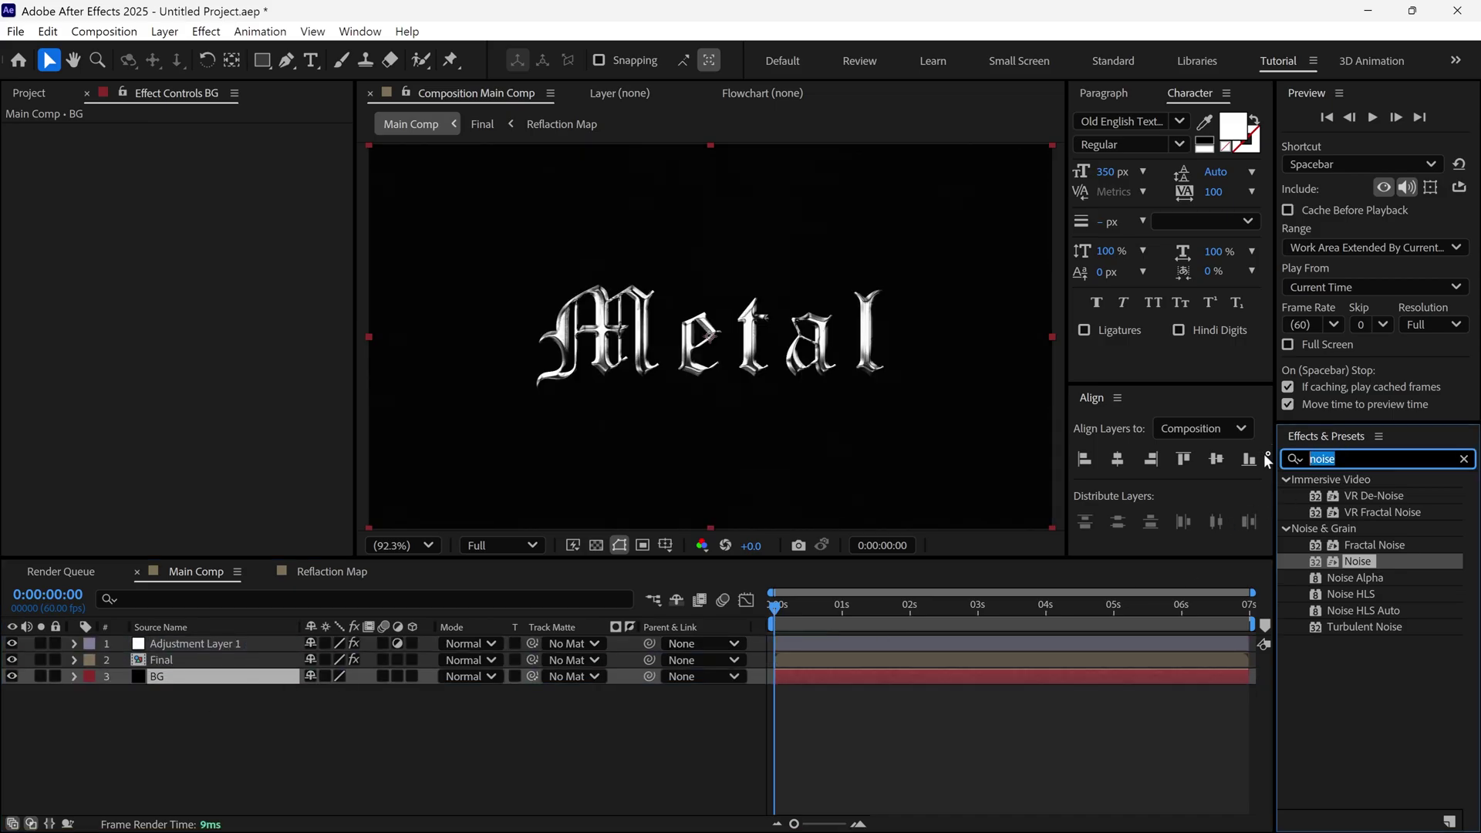
pyautogui.write('ramp')
pyautogui.moveTo(1380, 495); pyautogui.dragTo(246, 683)
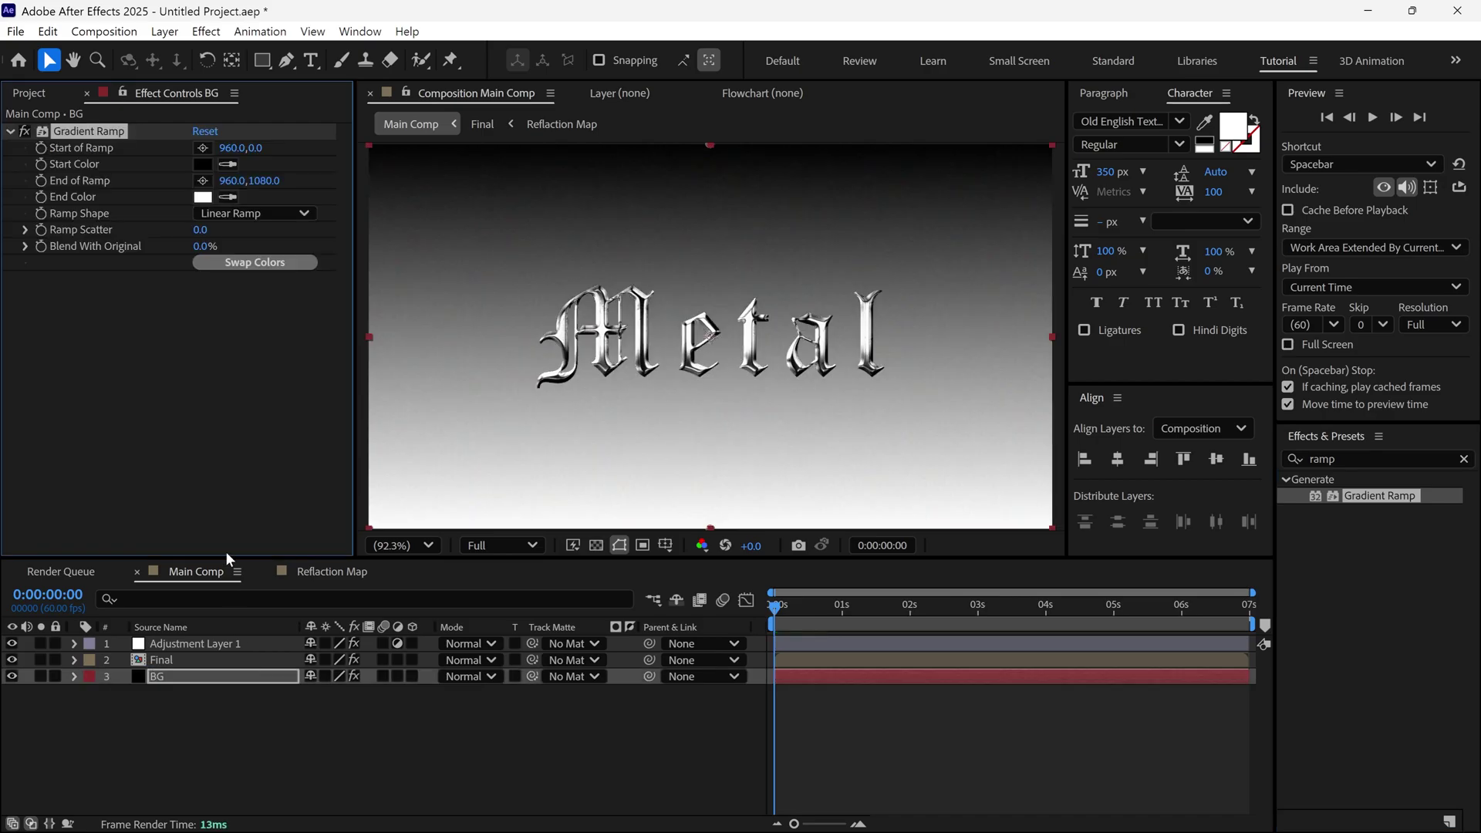
# Swap the ramp colours, set Start Color to 00BCD4 and make the Ramp Shape radial
pyautogui.click(257, 262)
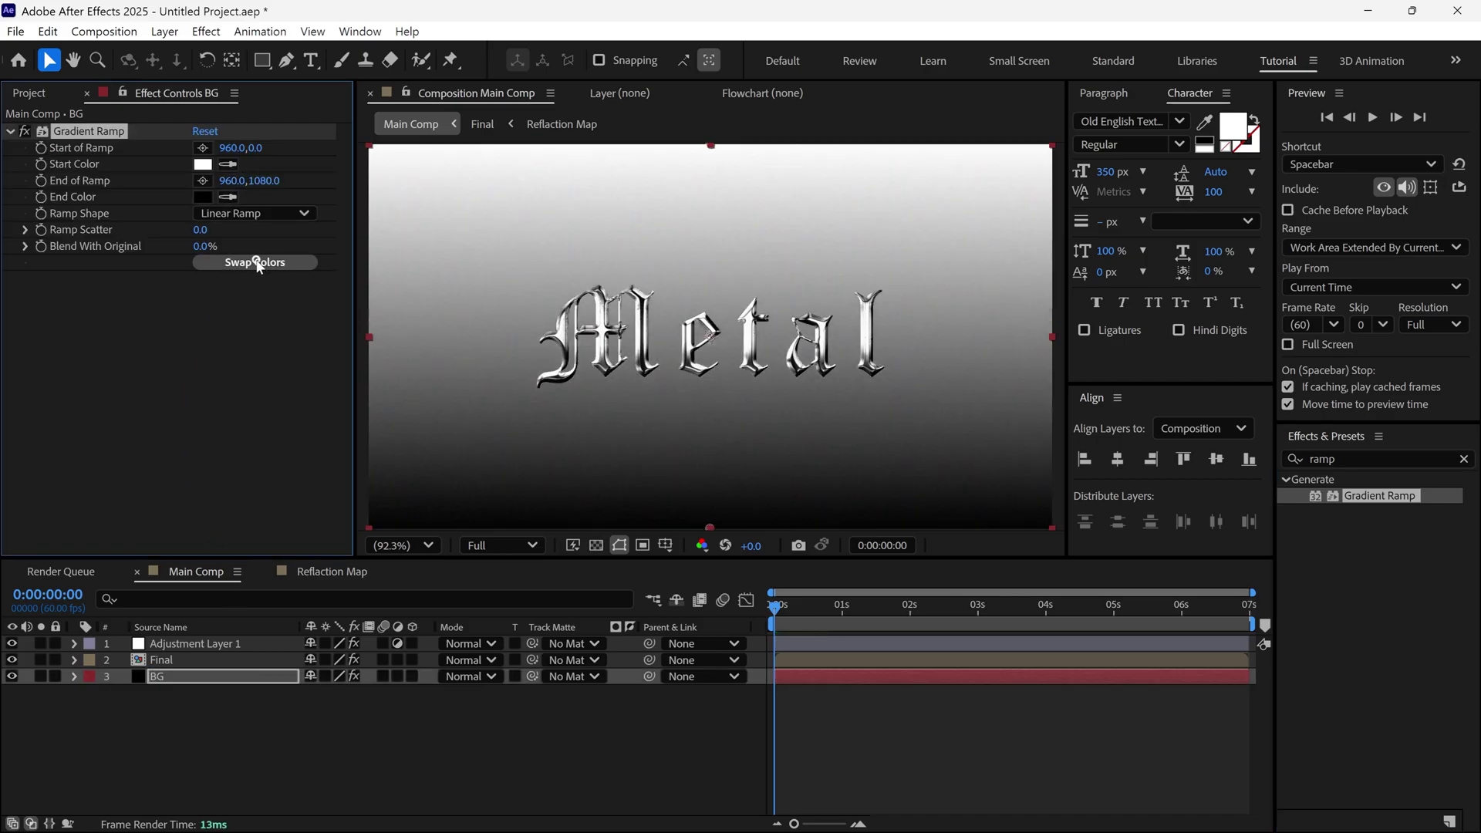
pyautogui.click(205, 165)
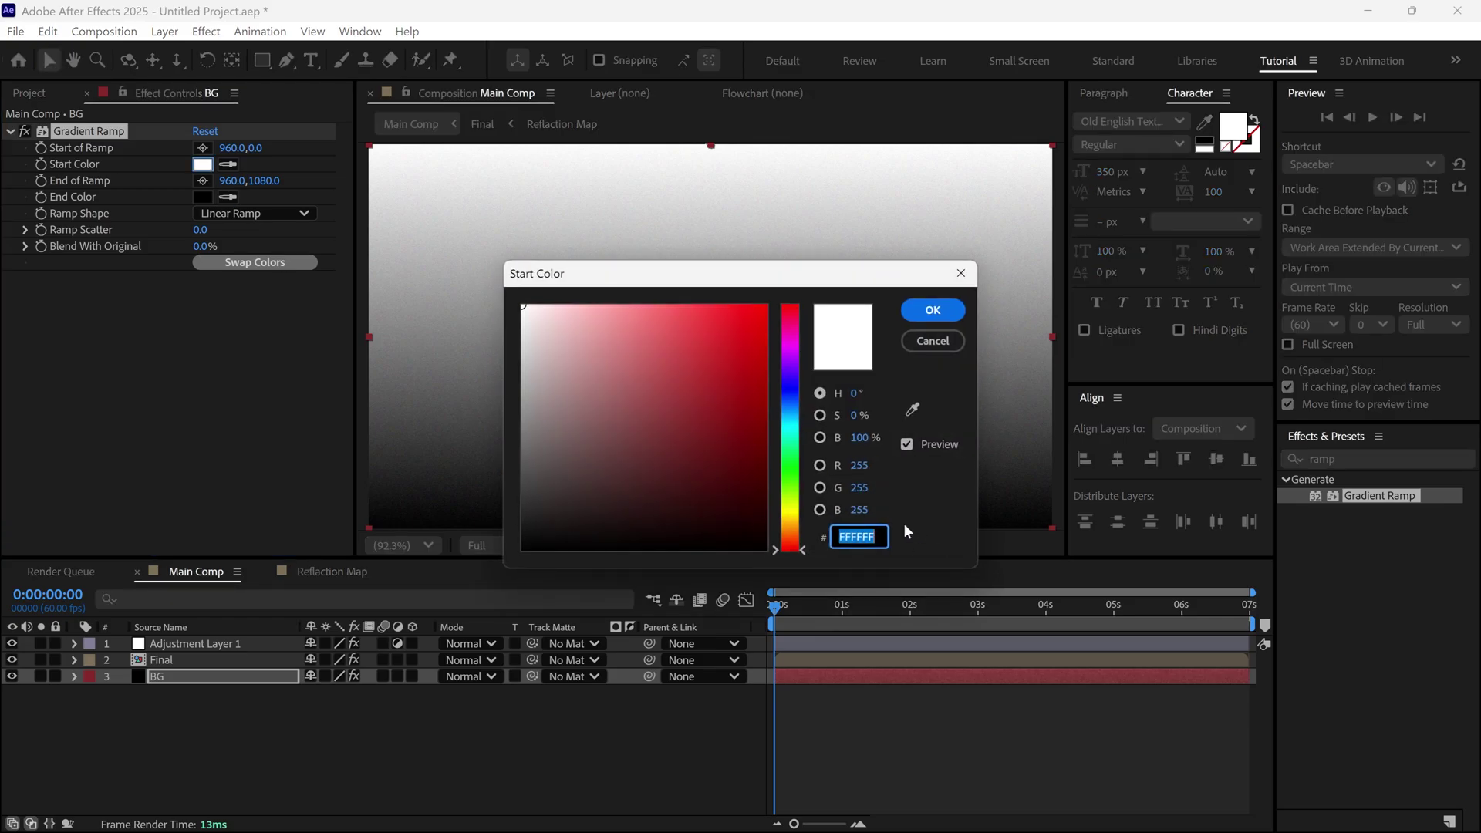
pyautogui.write('00B')
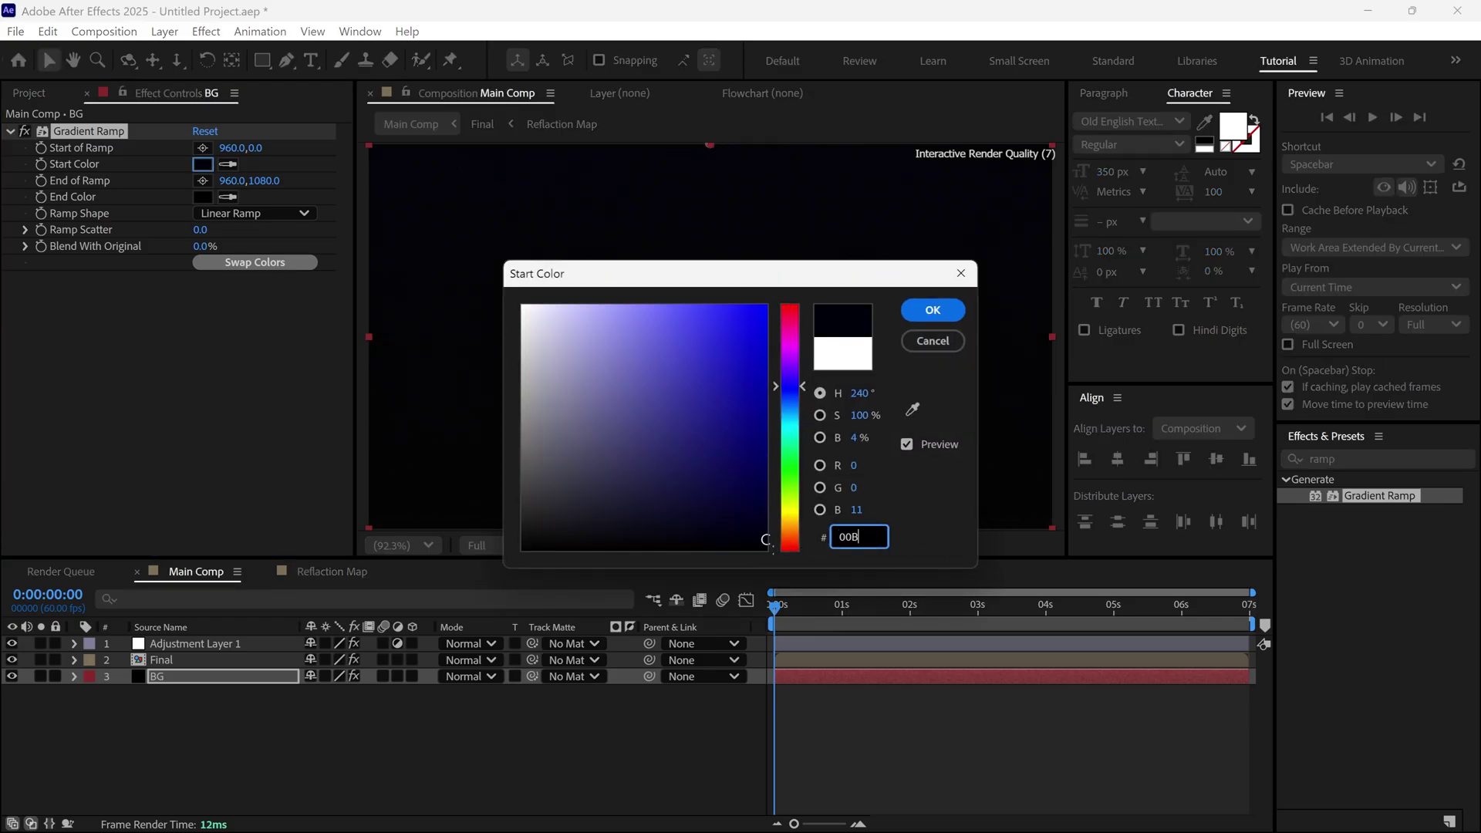
pyautogui.write('CD4')
pyautogui.click(932, 309)
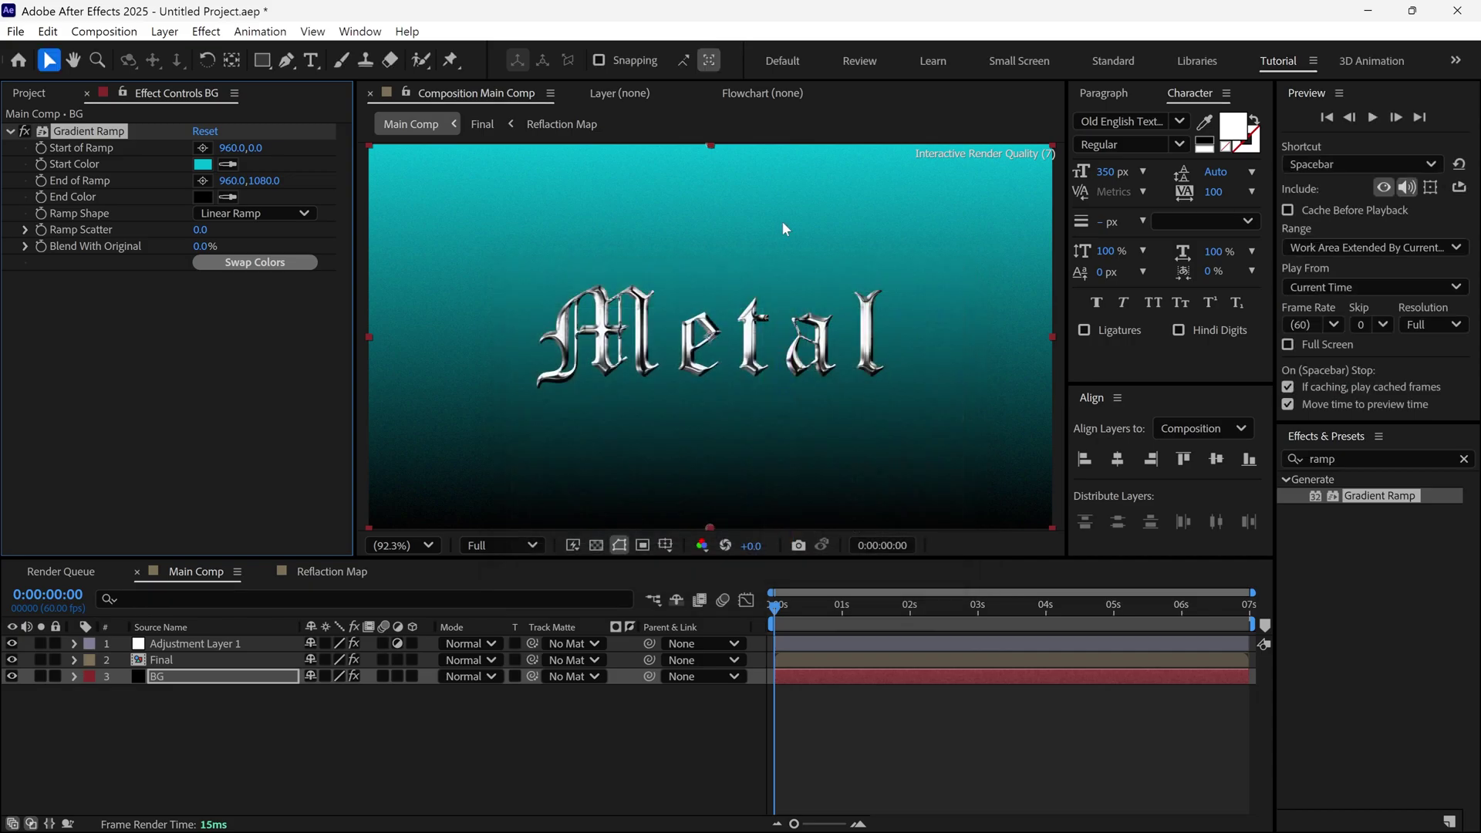
pyautogui.click(262, 216)
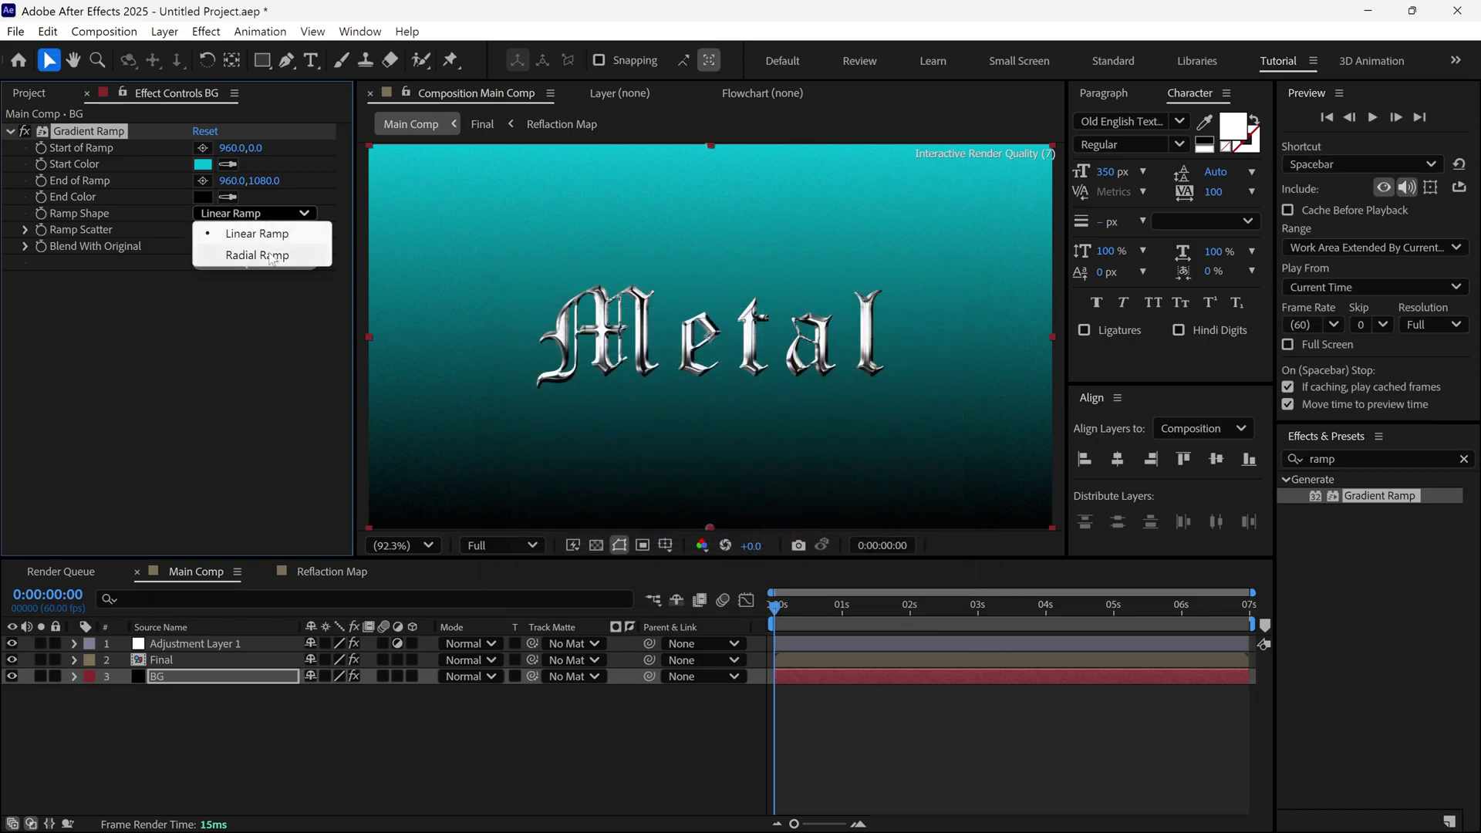
pyautogui.click(269, 253)
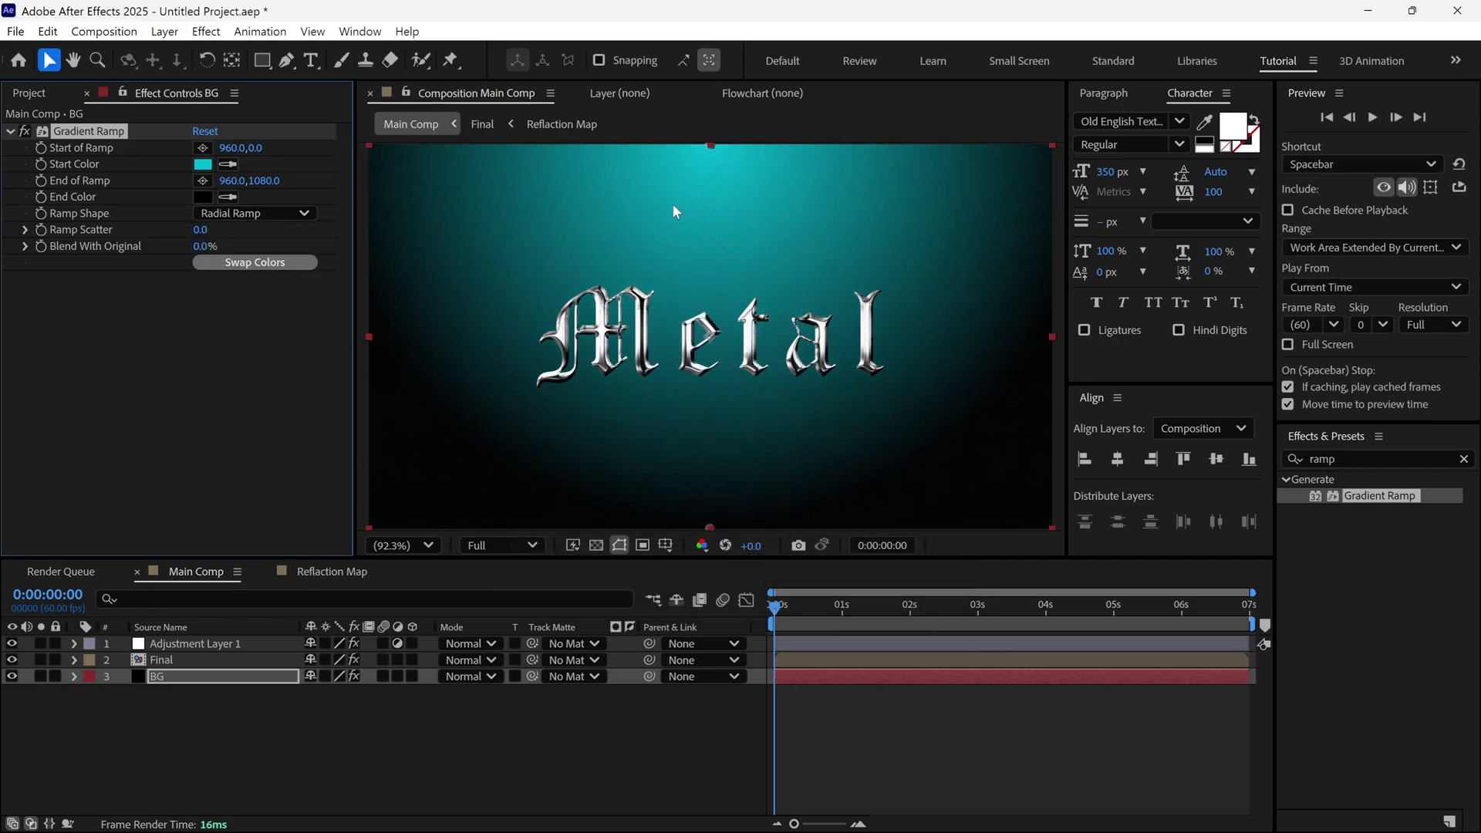
# Centre the gradient start on the composition and push its end point beyond the frame
pyautogui.moveTo(709, 147); pyautogui.dragTo(696, 335)
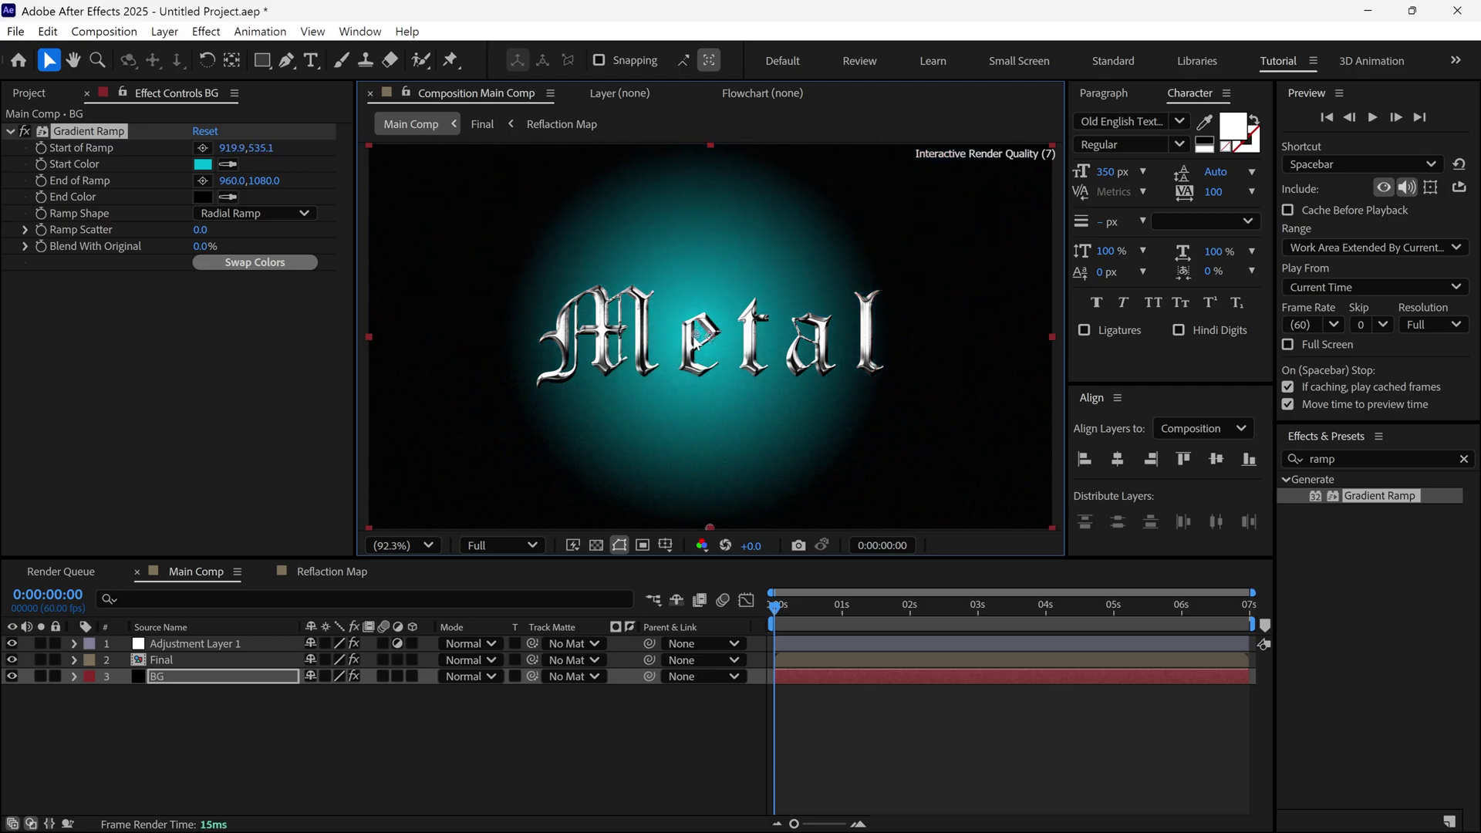
pyautogui.press(',')
pyautogui.moveTo(710, 441); pyautogui.dragTo(603, 488)
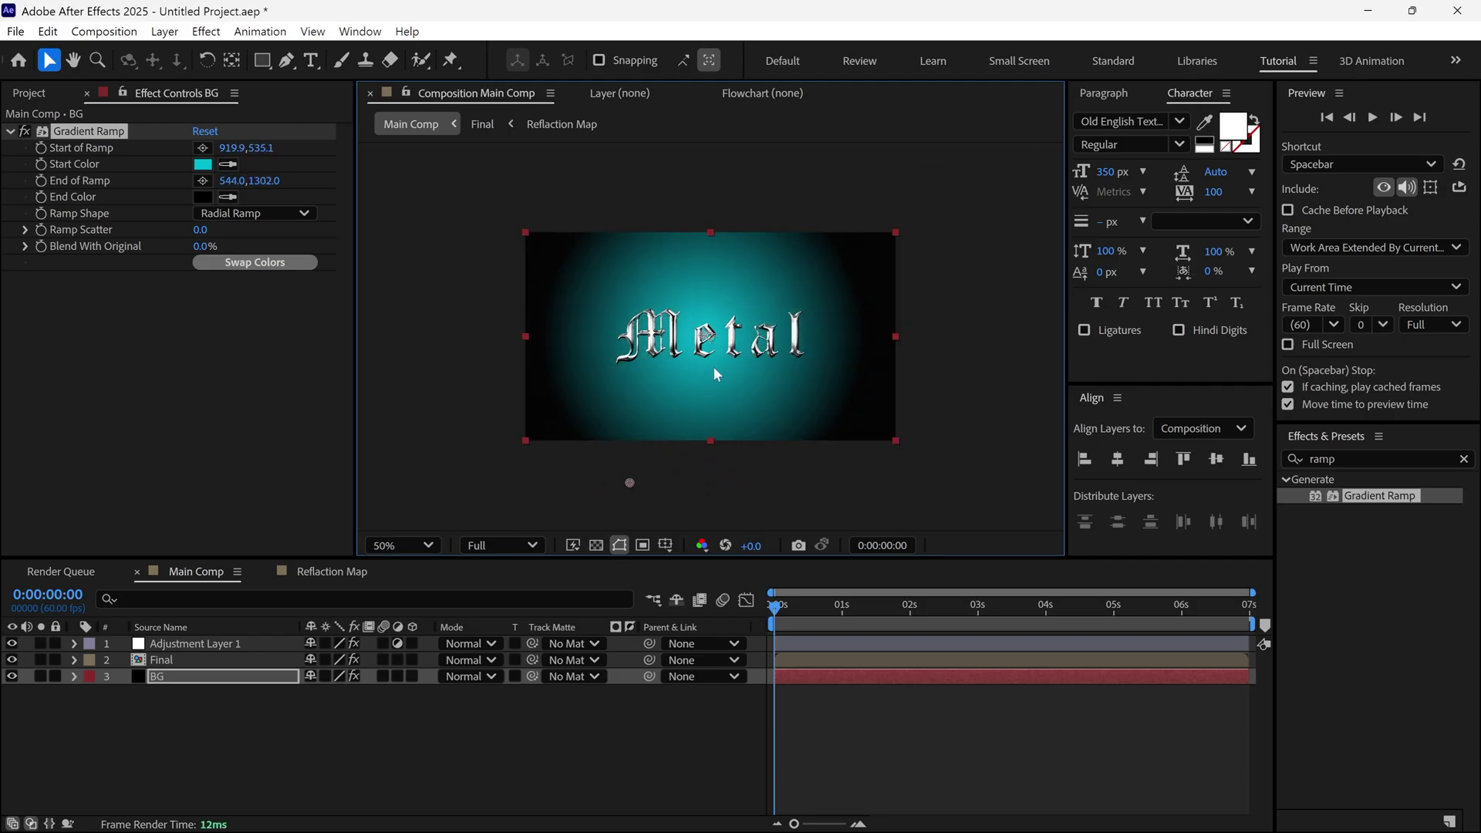
pyautogui.press('F2')
# Import the Background.jpg texture image into the project
pyautogui.click(30, 93)
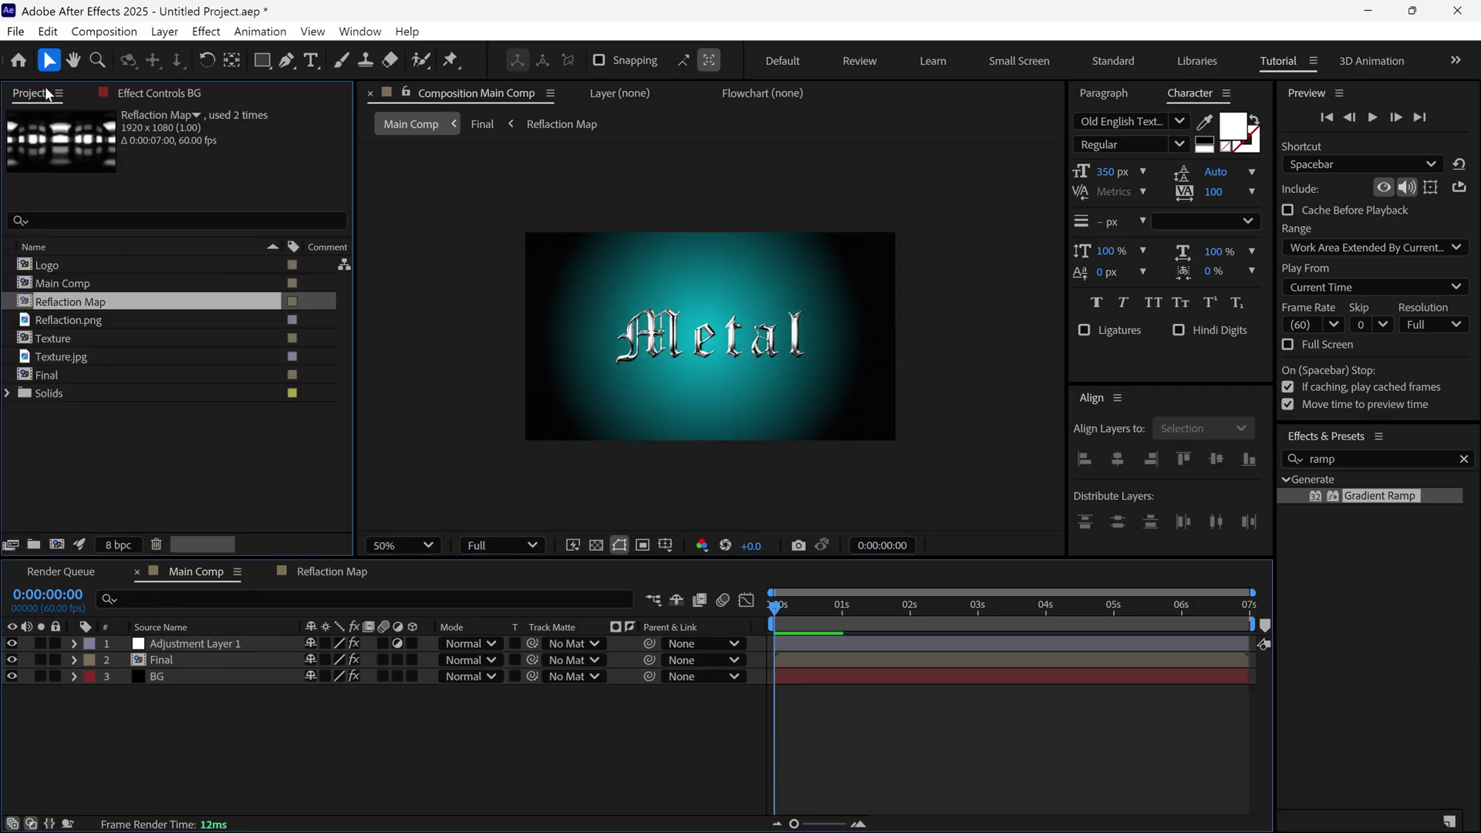
pyautogui.doubleClick(135, 469)
pyautogui.click(227, 212)
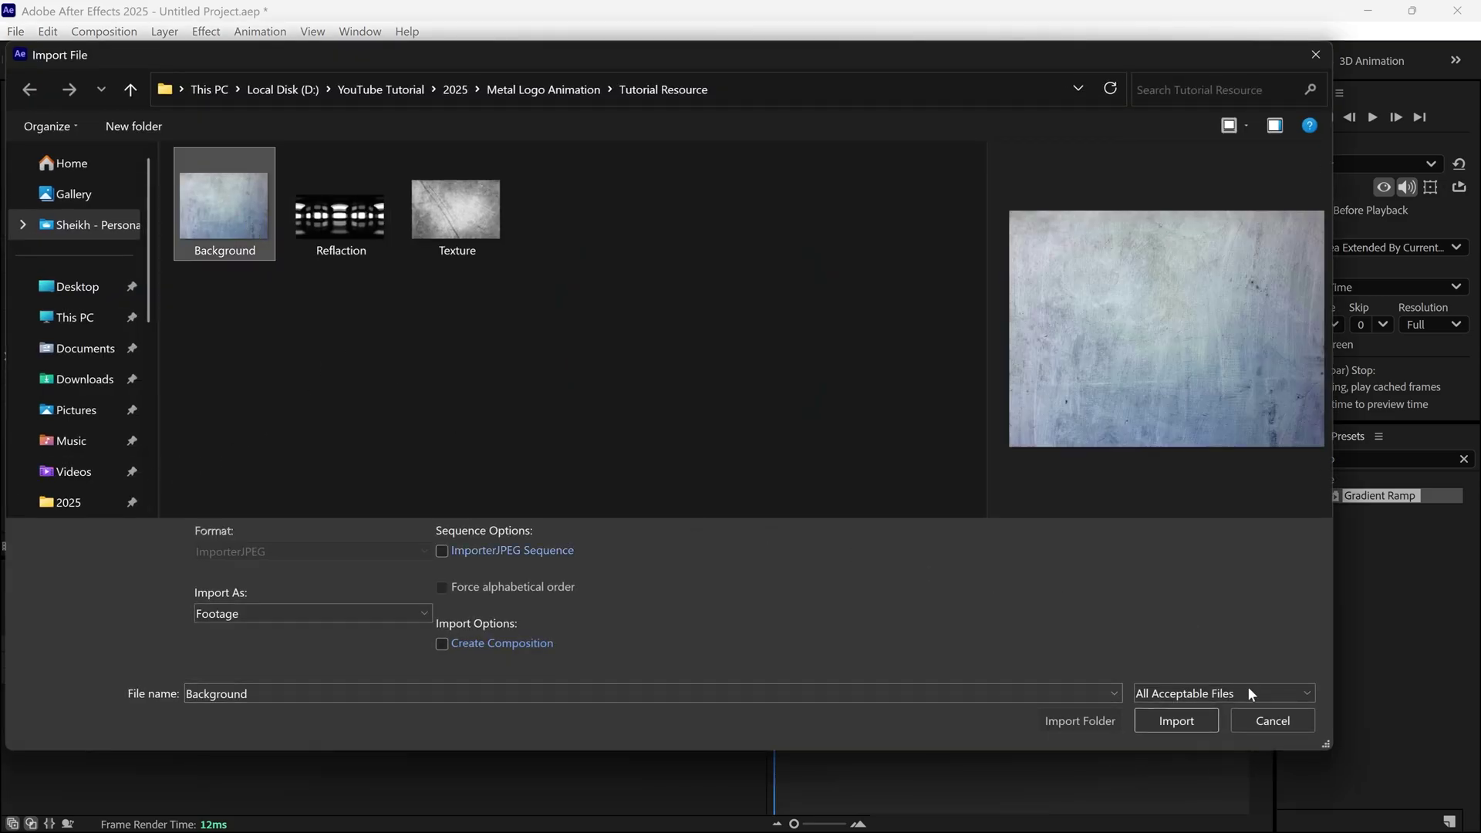
pyautogui.click(1175, 720)
# Place Background.jpg in Main Comp above BG and set its blend mode to Linear Burn
pyautogui.moveTo(74, 266); pyautogui.dragTo(151, 668)
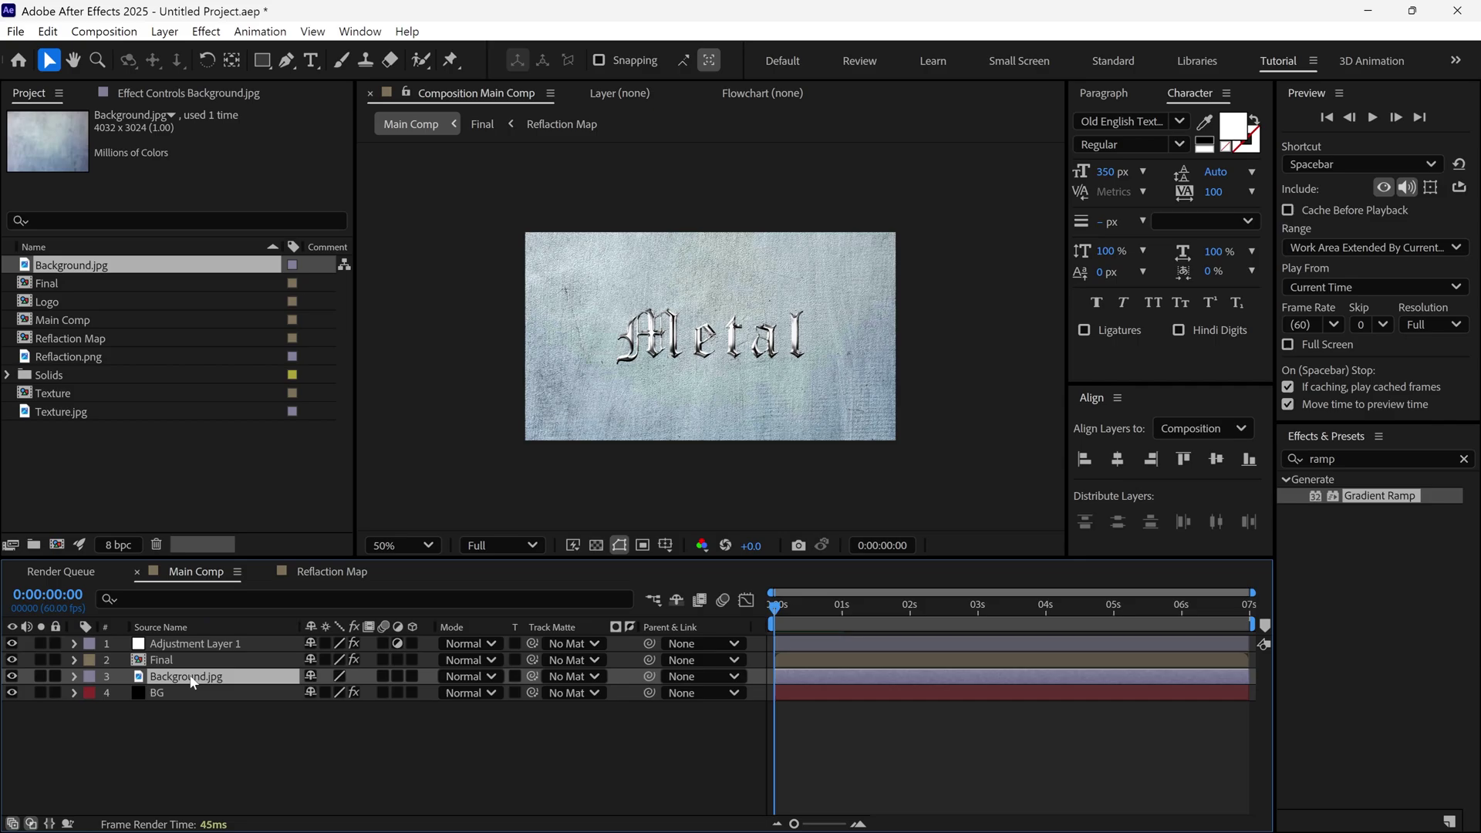
pyautogui.click(455, 669)
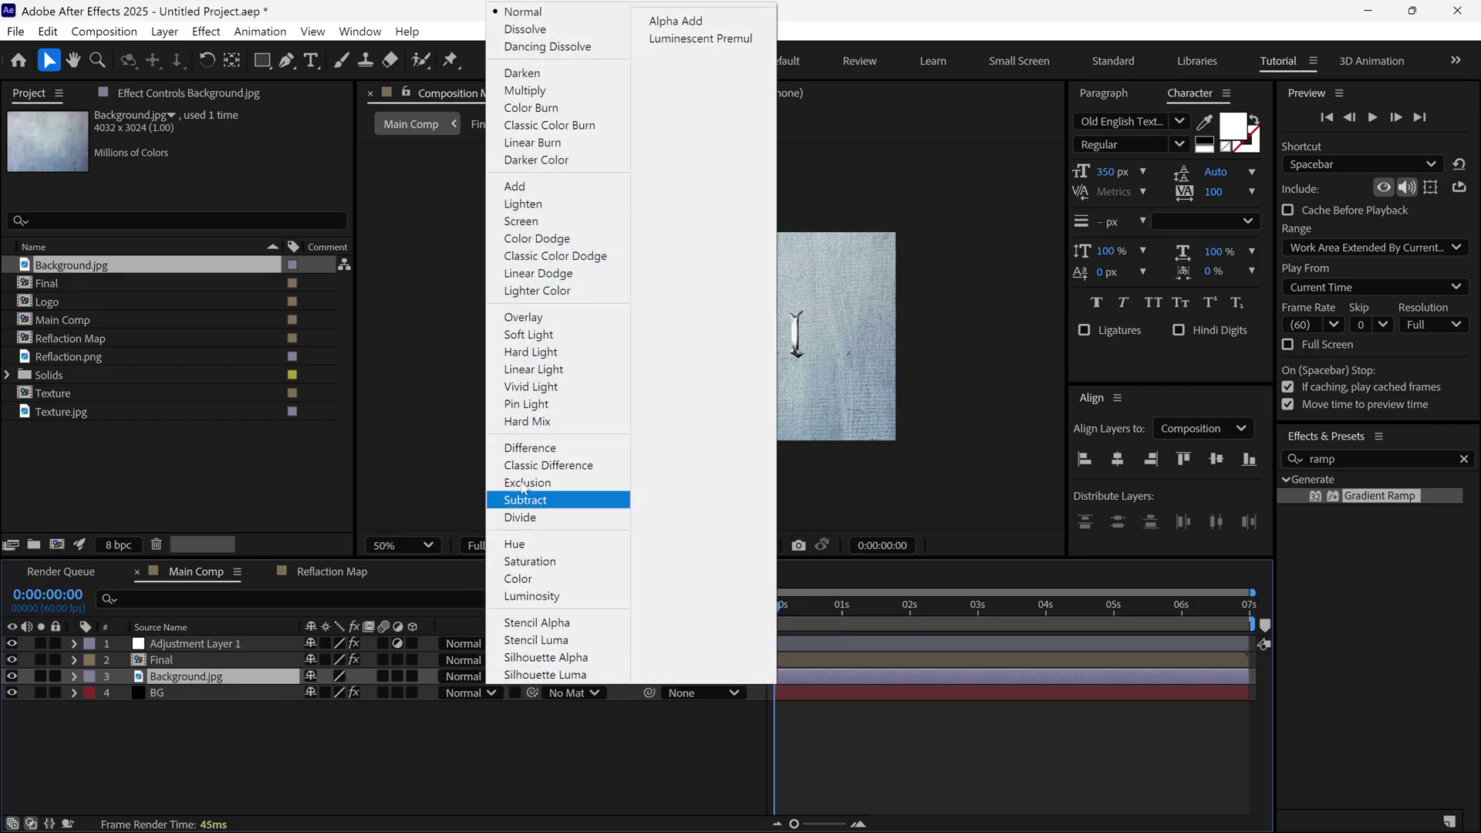
pyautogui.click(546, 144)
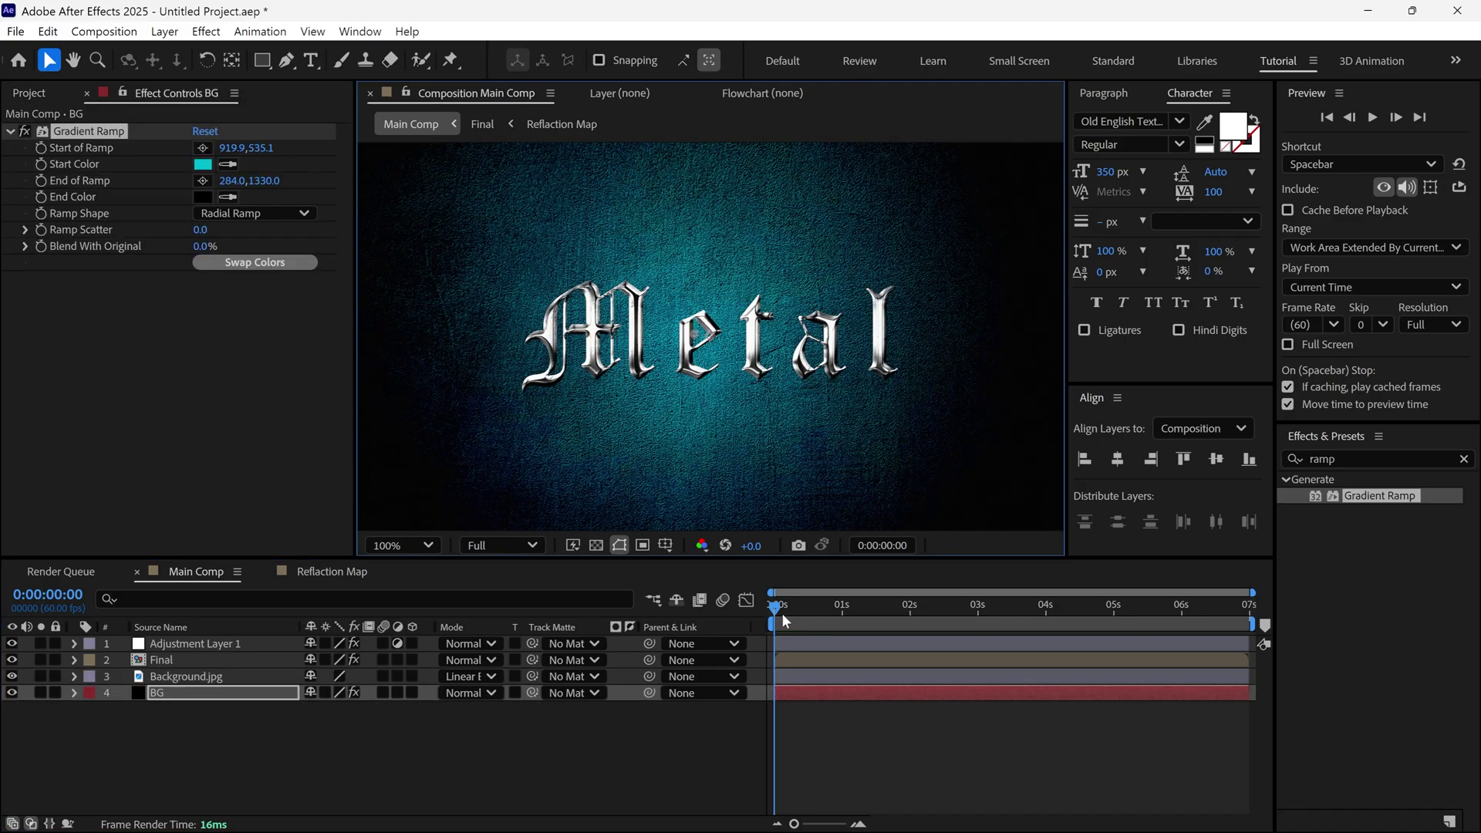
pyautogui.moveTo(785, 621)
pyautogui.mouseDown()
pyautogui.moveTo(1006, 617)
pyautogui.moveTo(783, 646)
pyautogui.mouseUp()
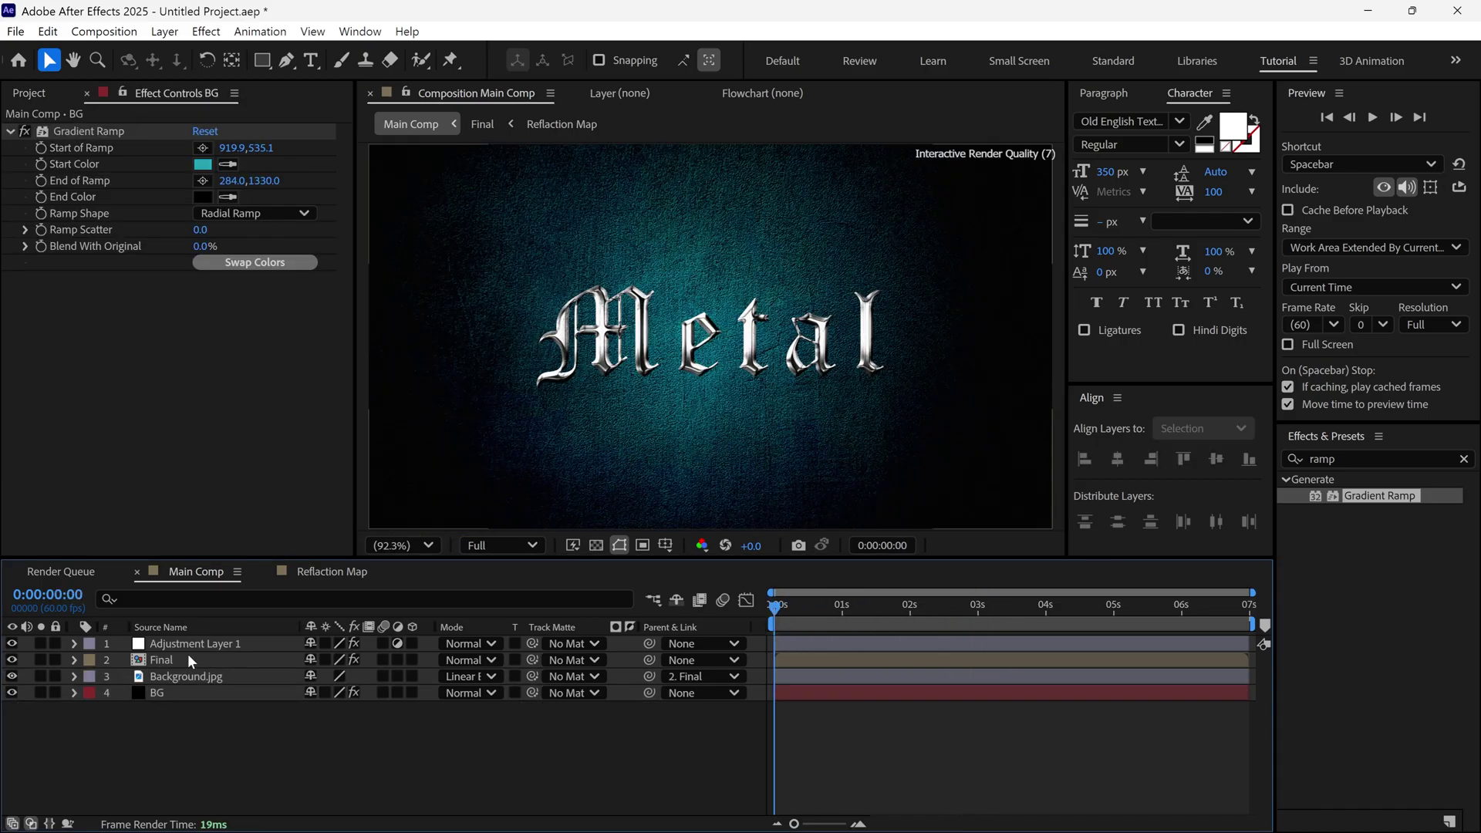
# Add a Drop Shadow layer style to Final with 75% opacity, distance 24 and size 10
pyautogui.click(189, 658)
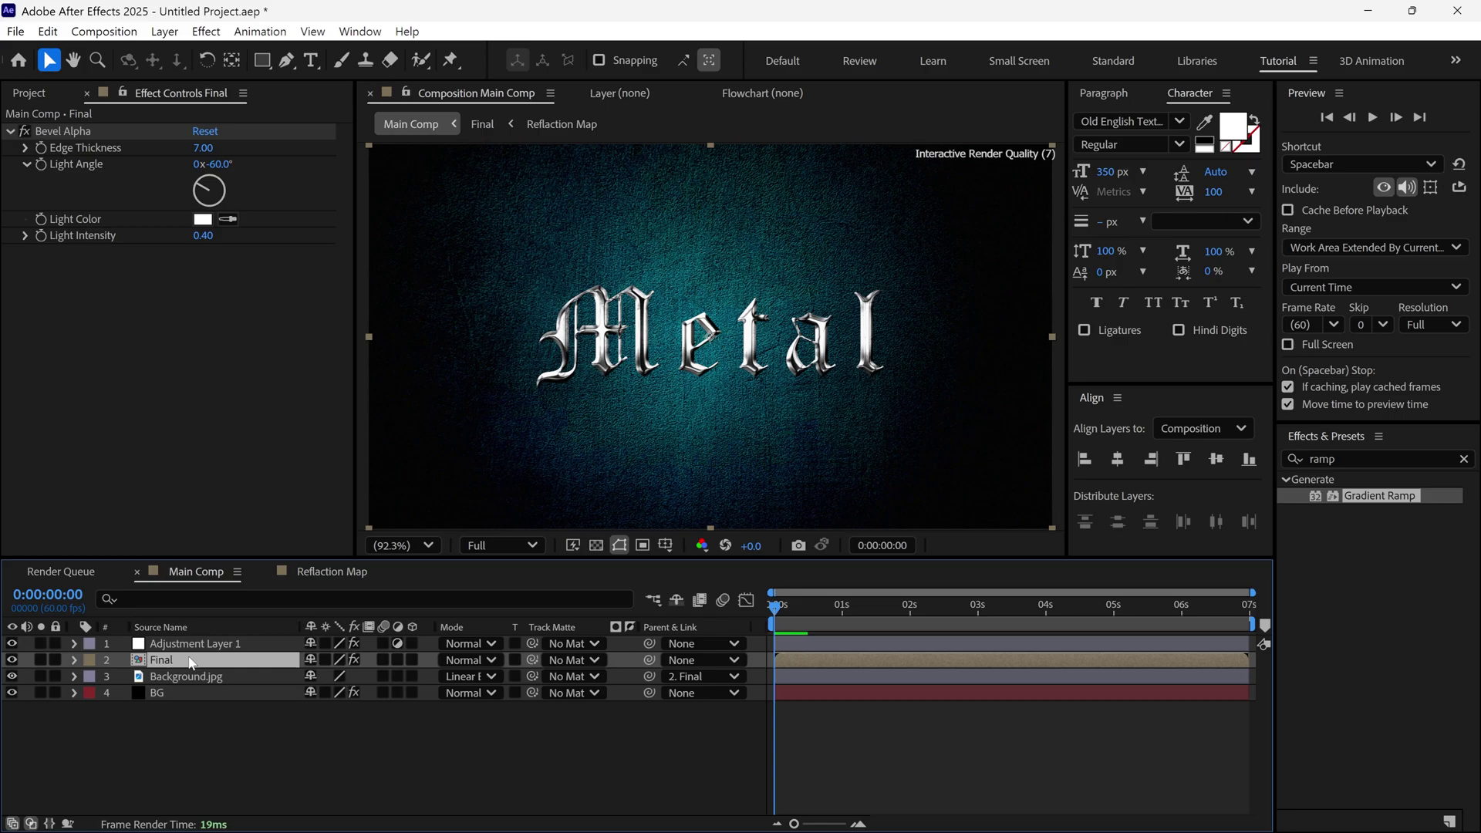
pyautogui.rightClick(192, 663)
pyautogui.moveTo(332, 342)
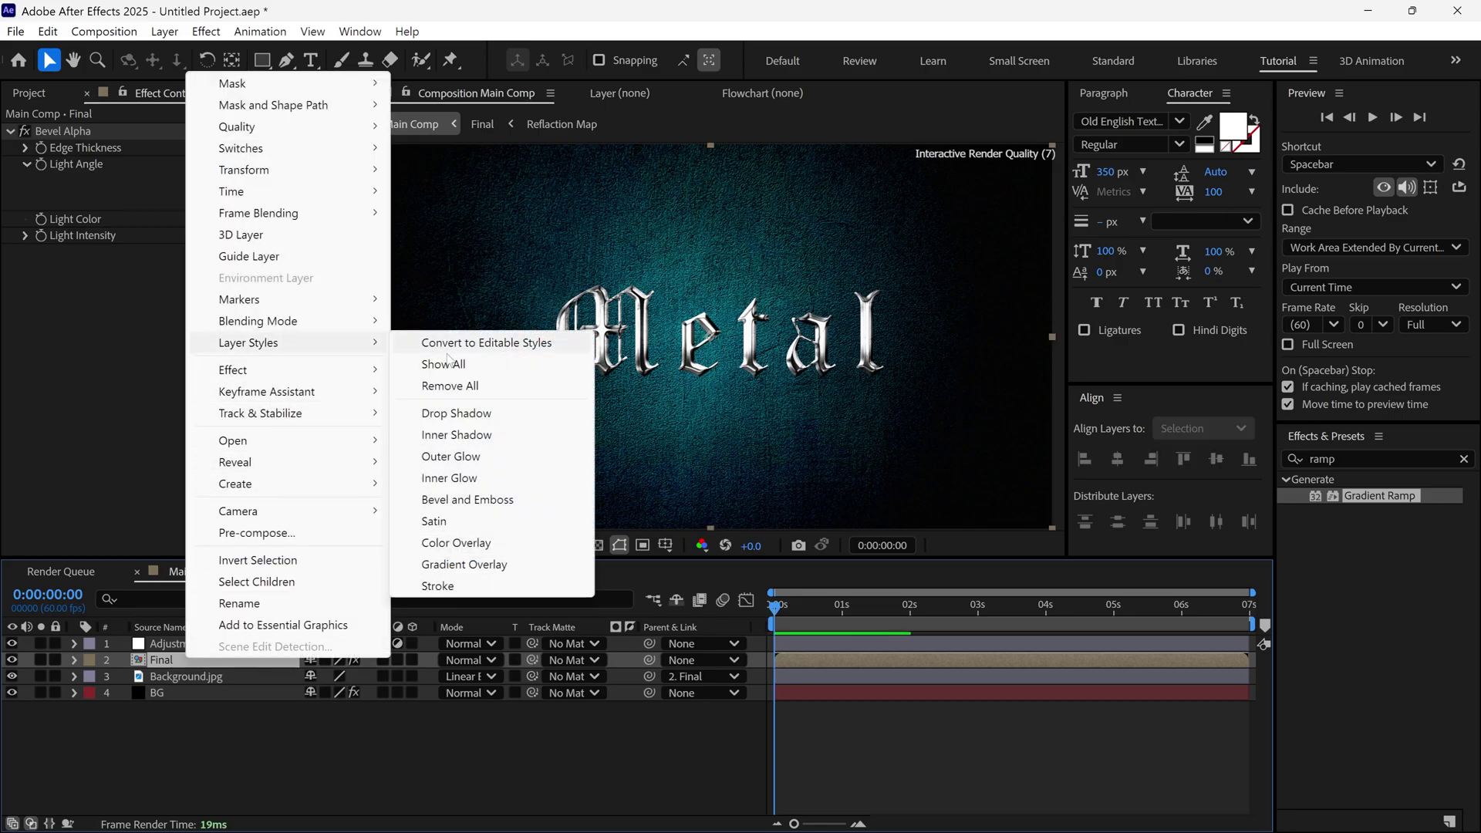
pyautogui.click(460, 414)
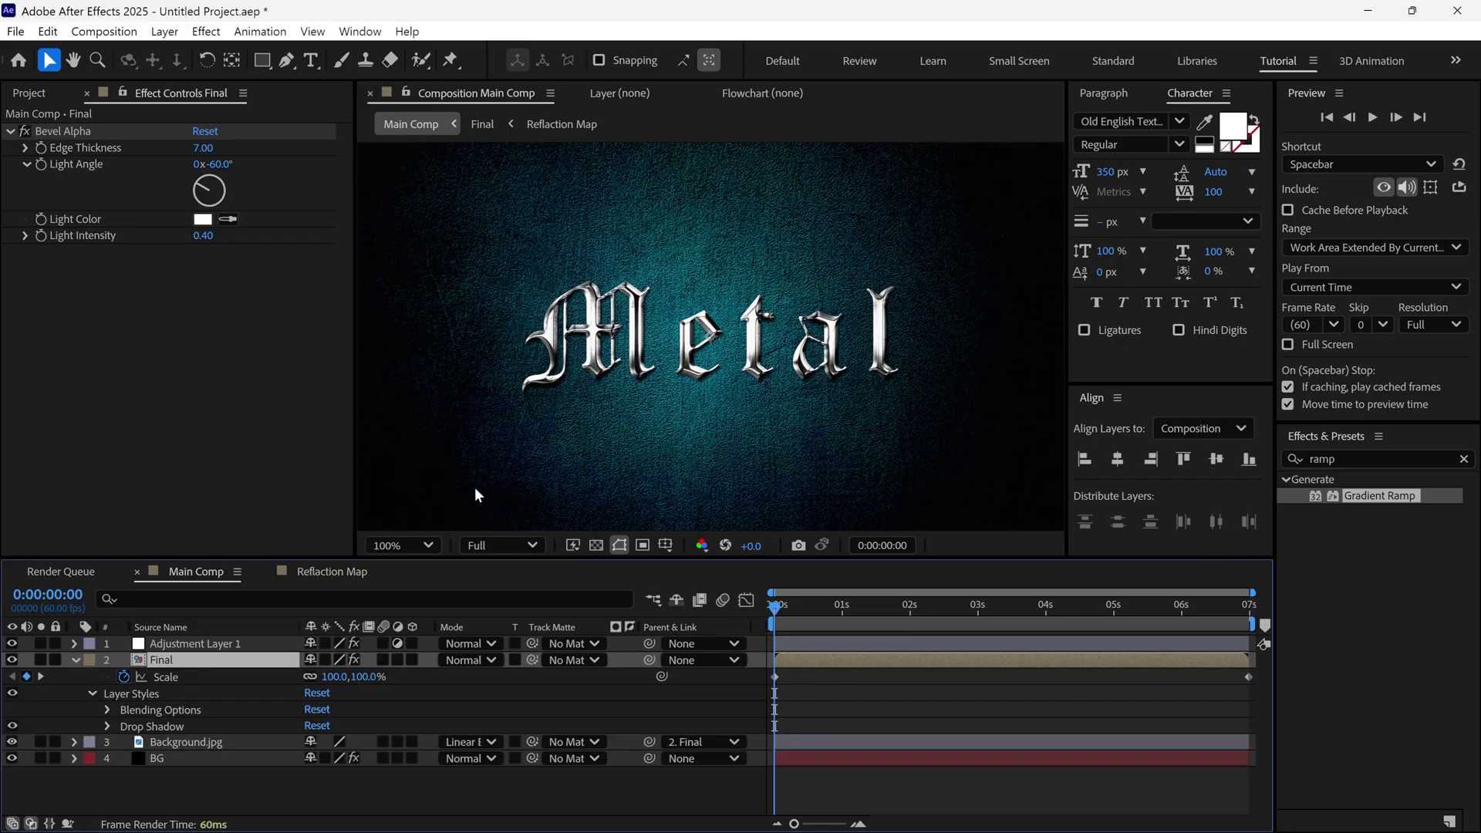
pyautogui.click(106, 725)
pyautogui.scroll(-1, 465, 771)
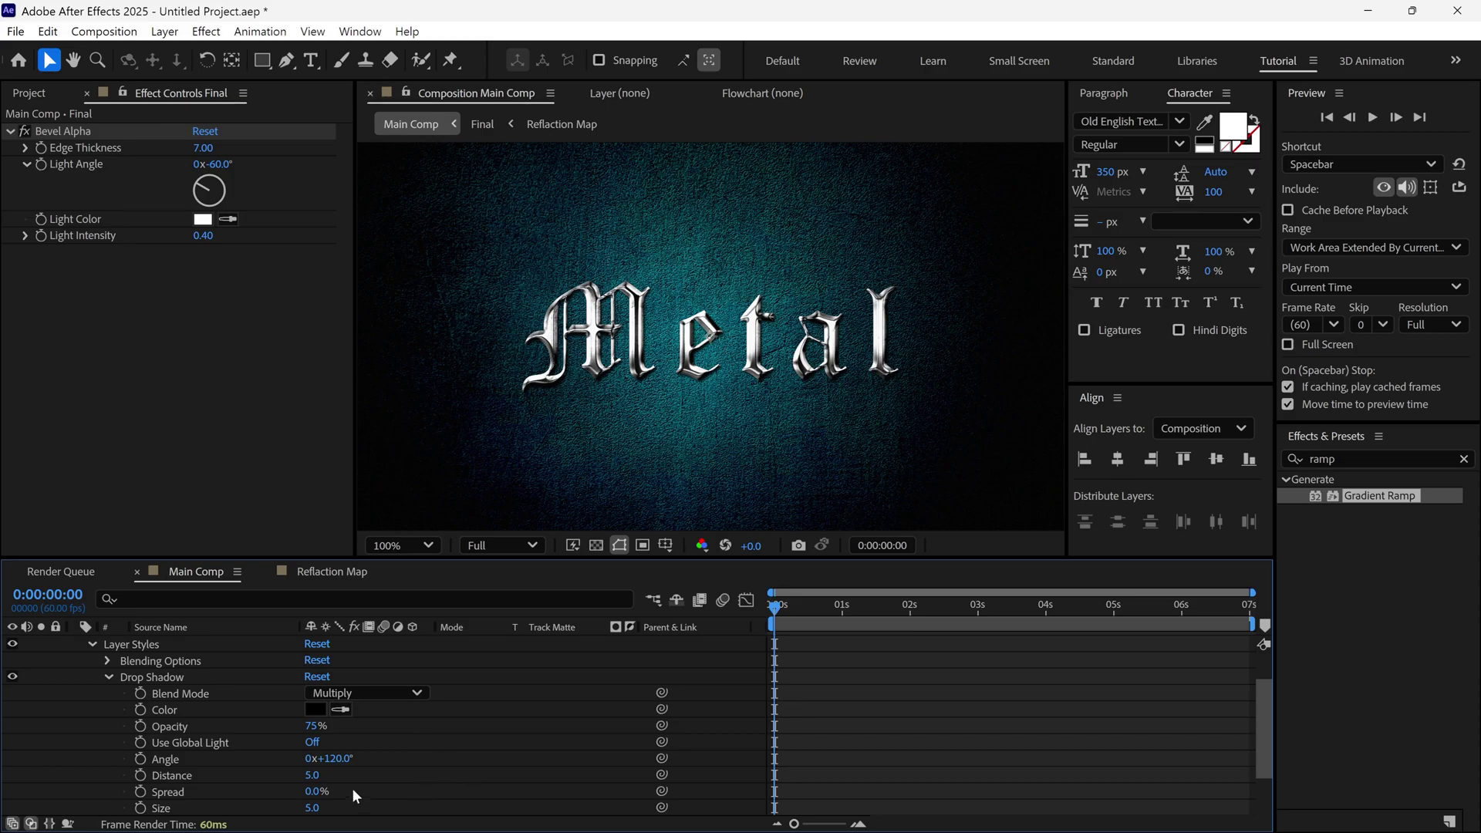
pyautogui.moveTo(312, 775); pyautogui.dragTo(319, 807)
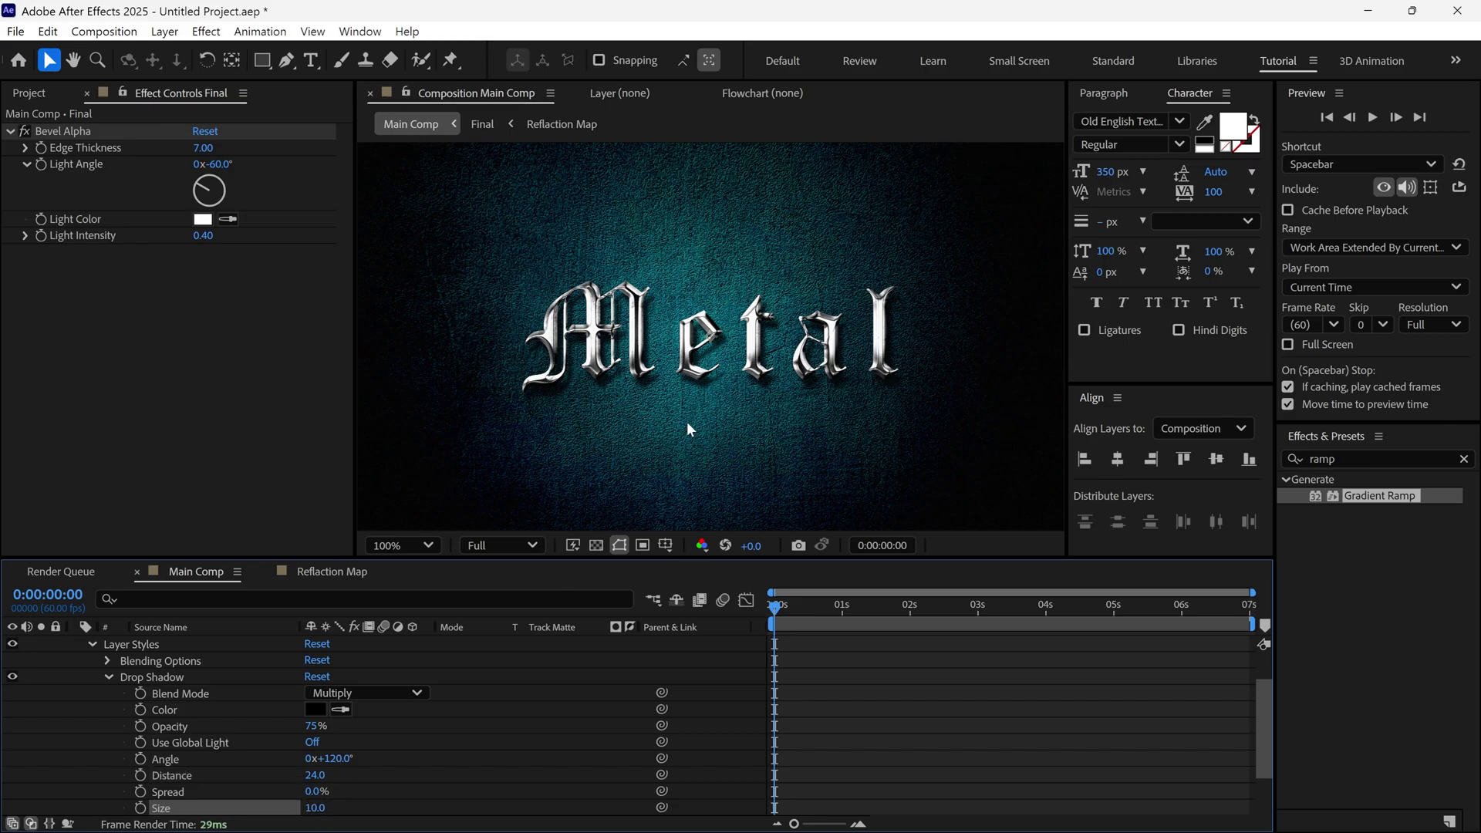
pyautogui.press('.')
pyautogui.press(',')
# Select all layers, preview the composition, then deselect everything
pyautogui.hotkey('ctrl', 'a')
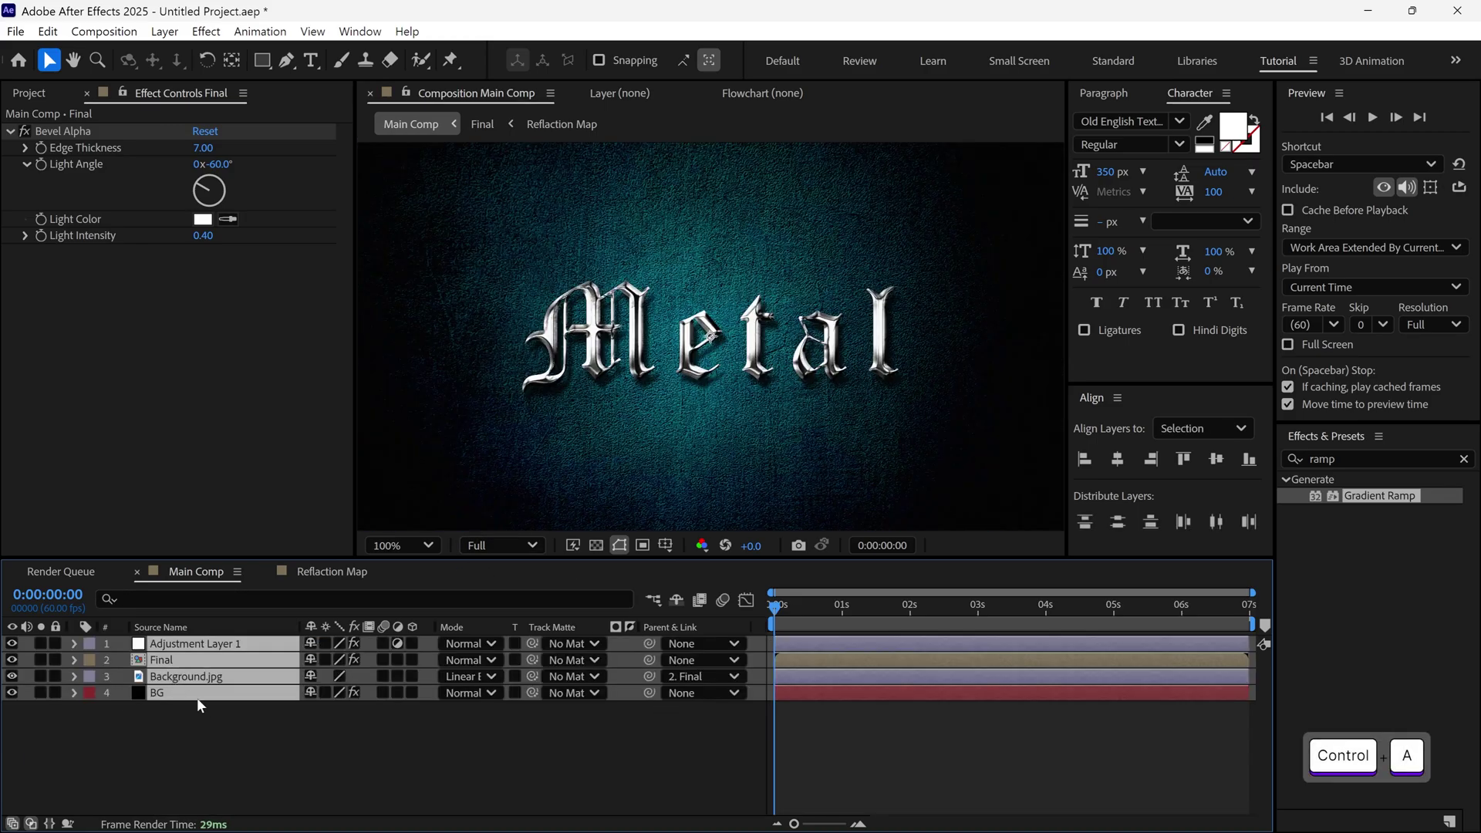
pyautogui.press('KP_3')
pyautogui.press('s')
pyautogui.press('space')
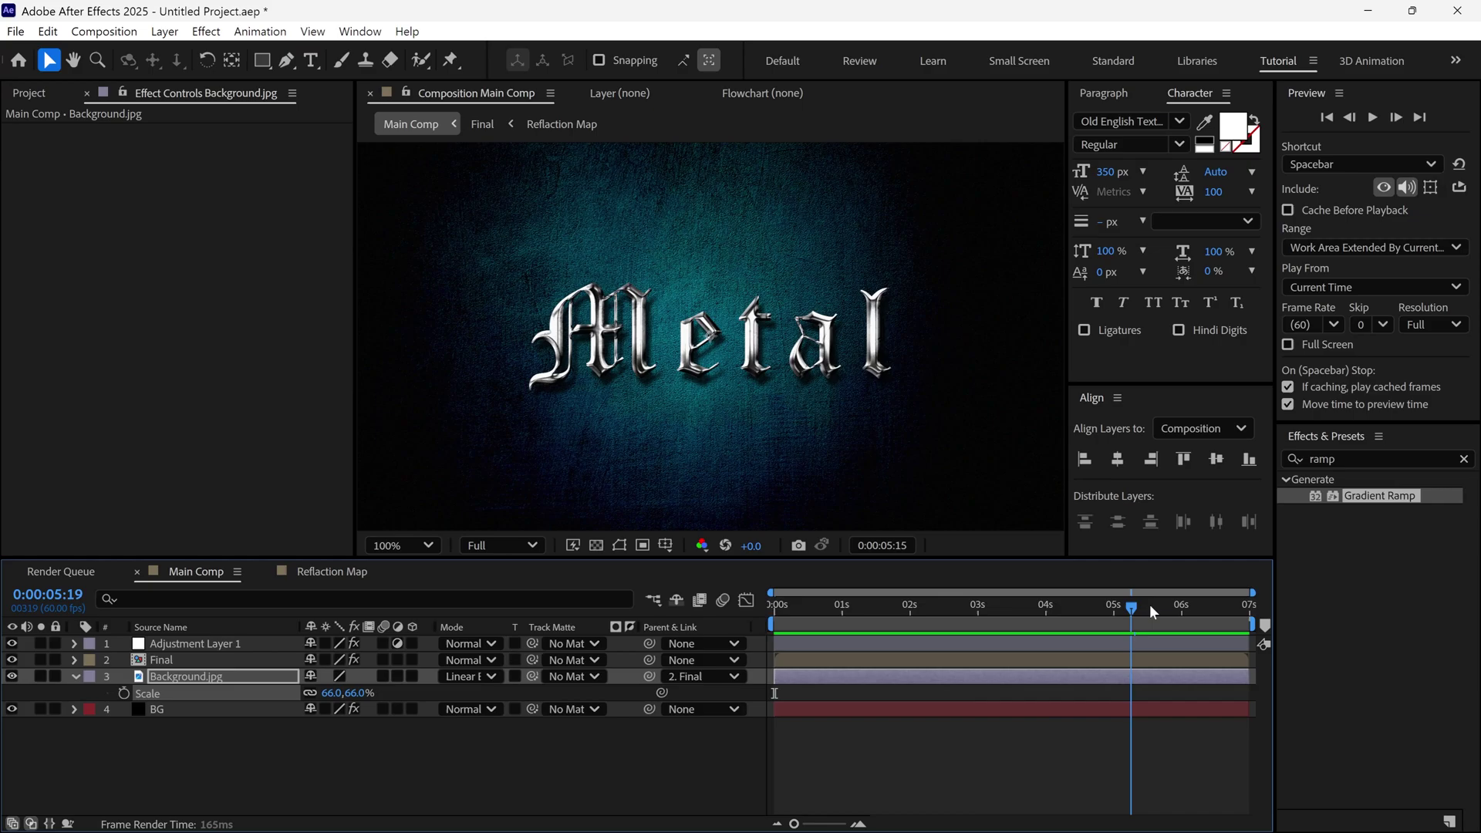
pyautogui.press('space')
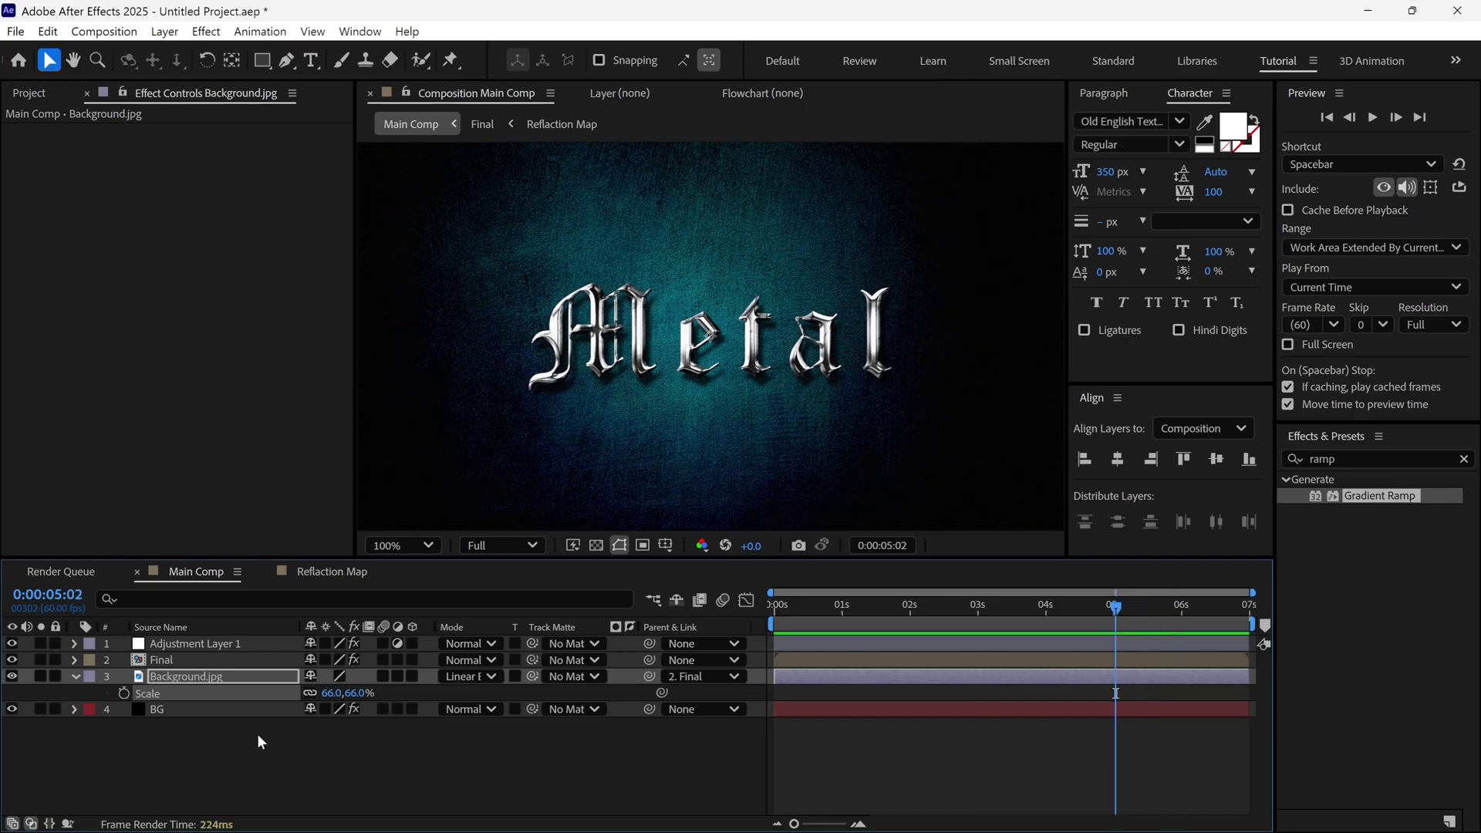
pyautogui.press('s')
pyautogui.click(233, 713)
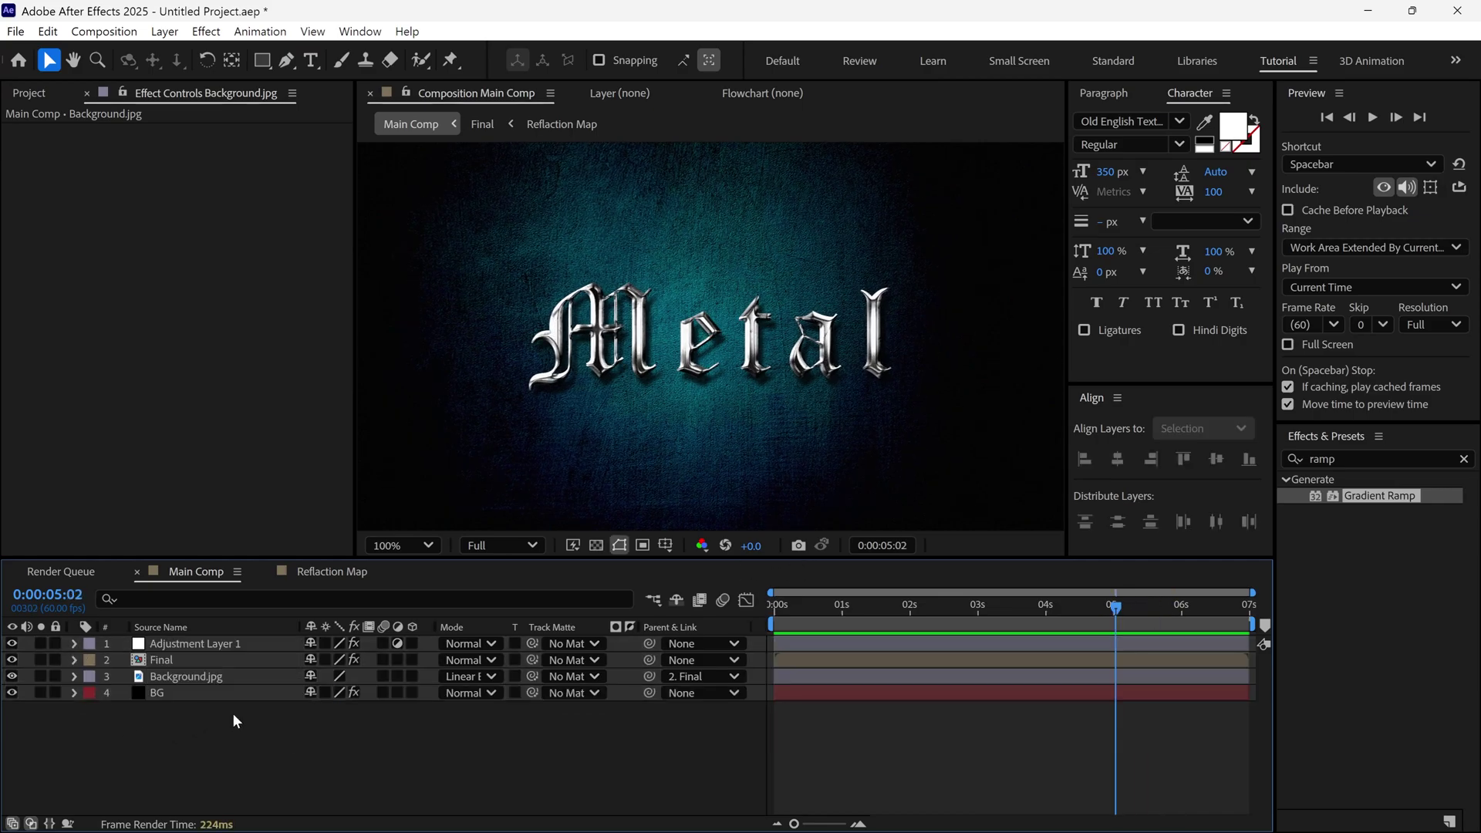
# In the Reflaction Map composition, apply the Colorize - sepia preset to Reflaction.png
pyautogui.click(338, 572)
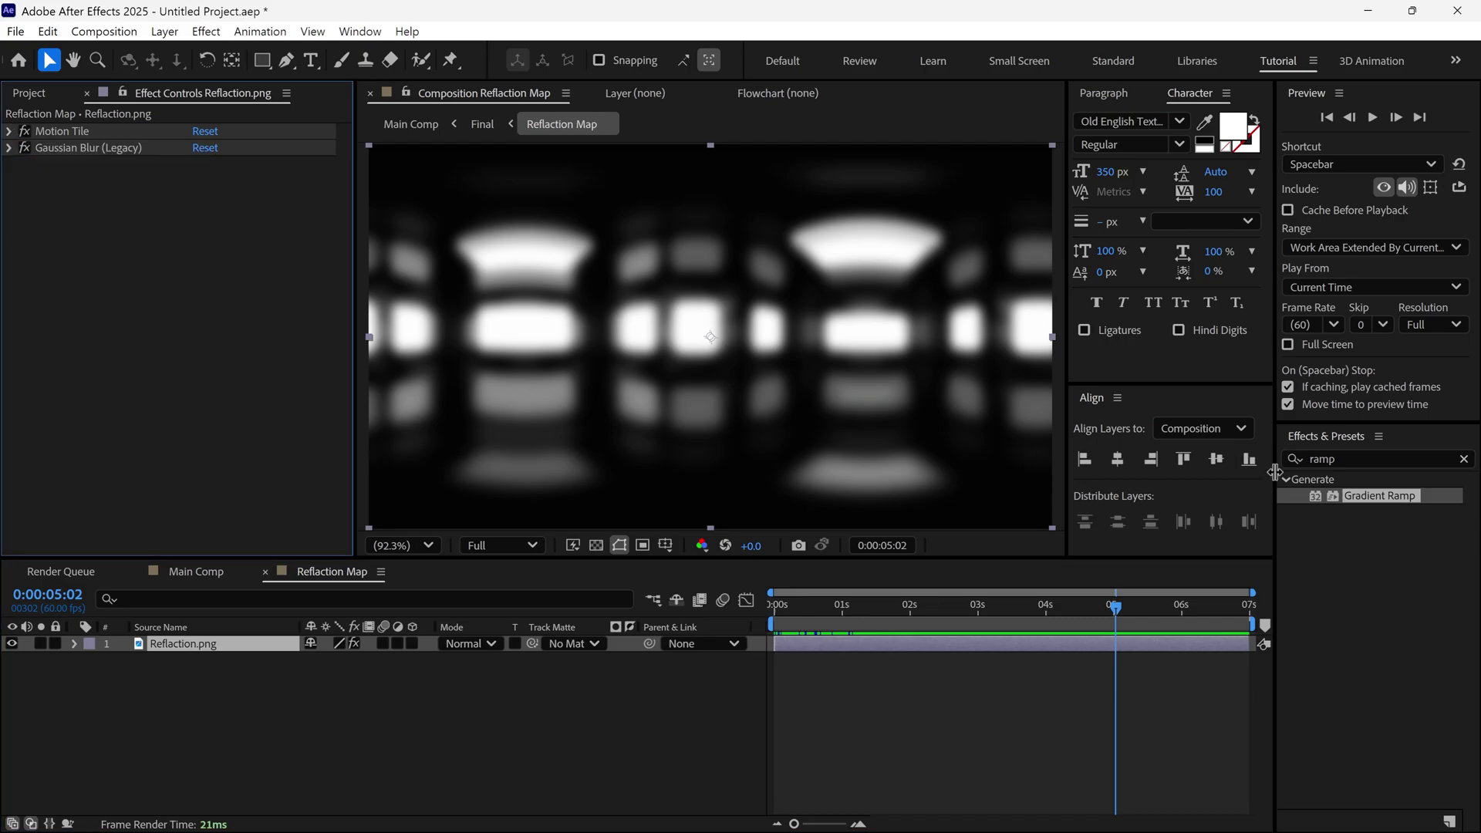
pyautogui.click(1357, 458)
pyautogui.write('color')
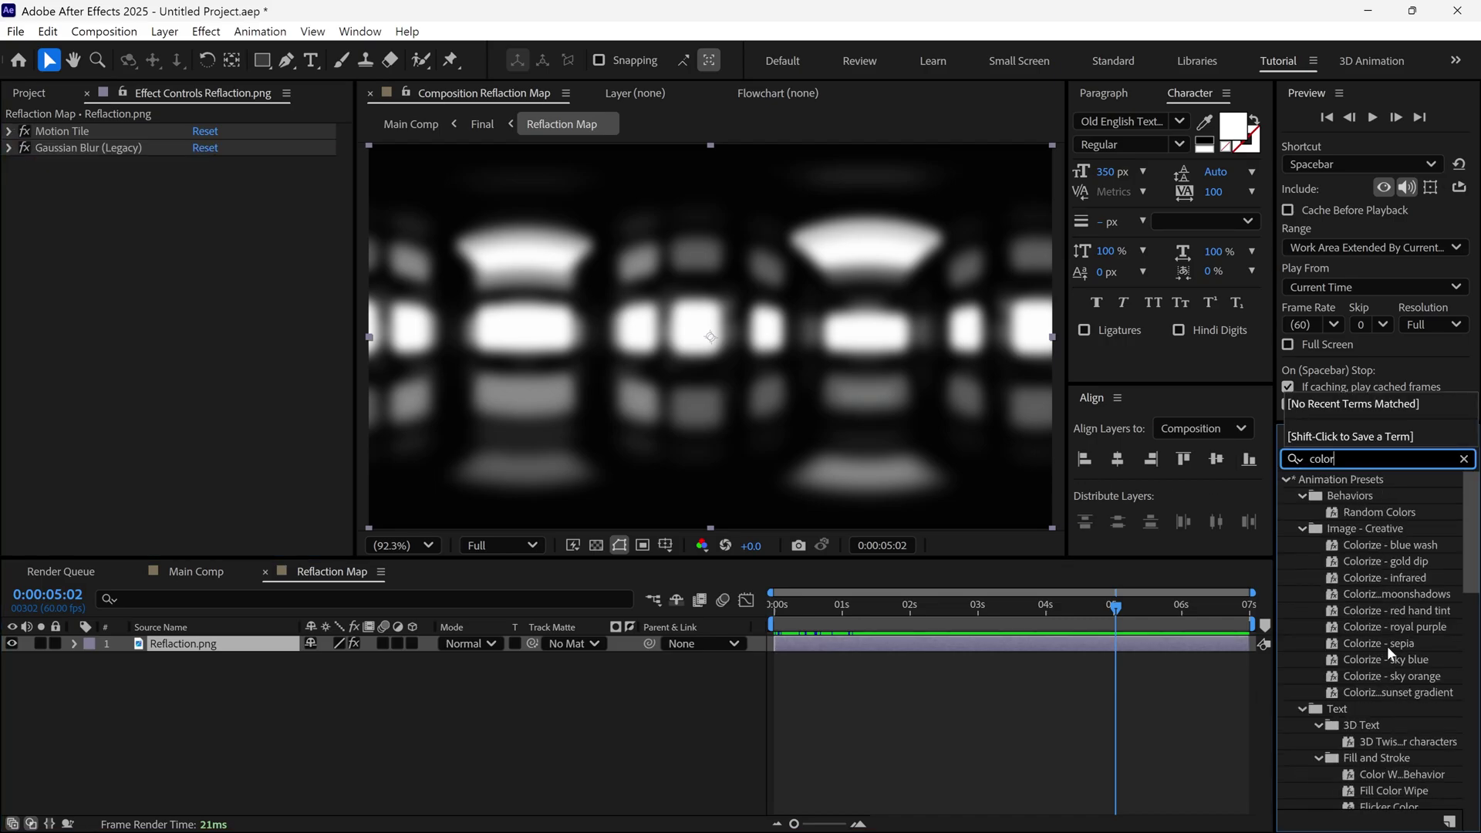
pyautogui.click(1386, 650)
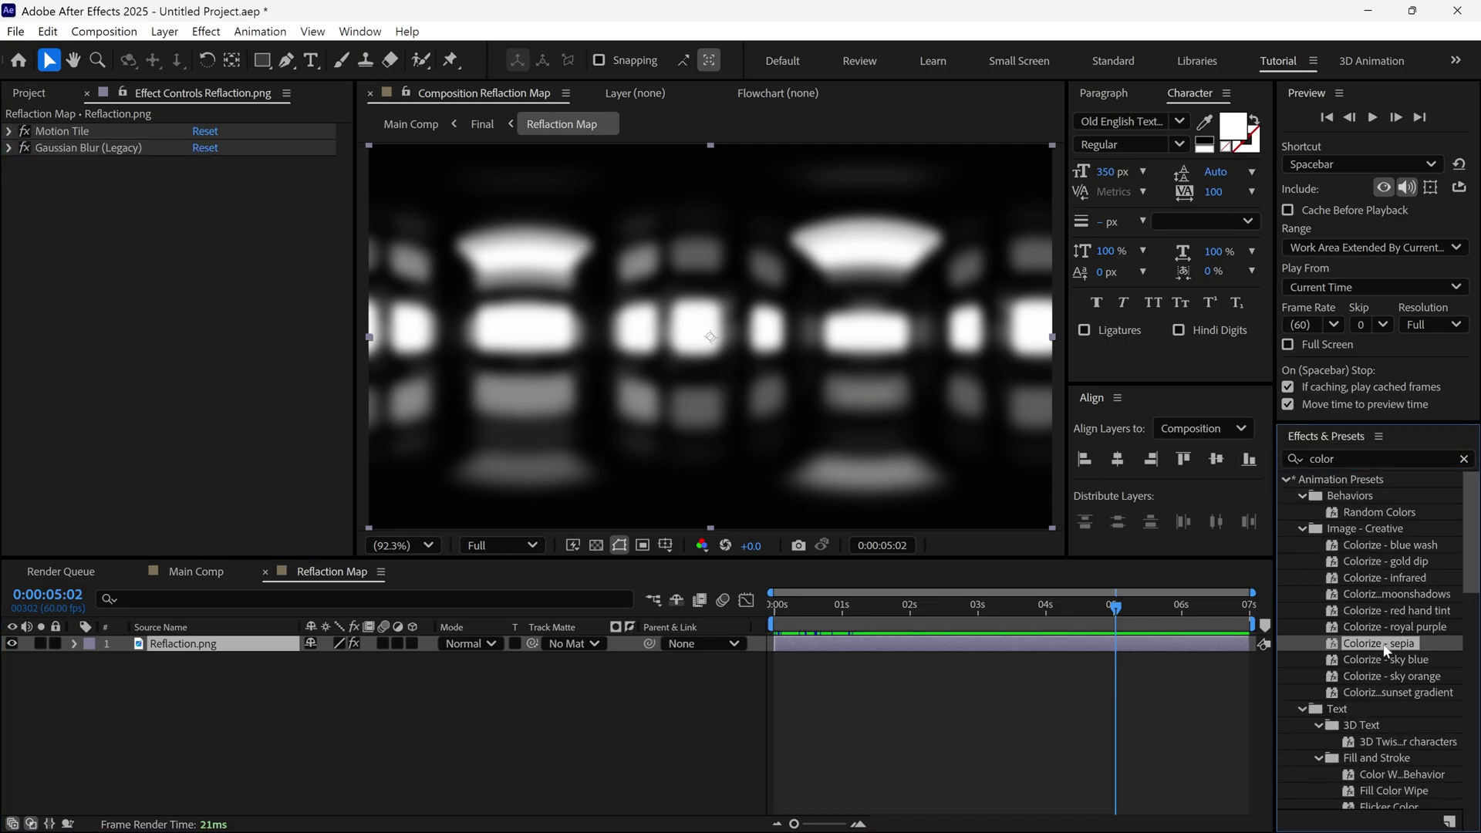
pyautogui.moveTo(1385, 650); pyautogui.dragTo(219, 643)
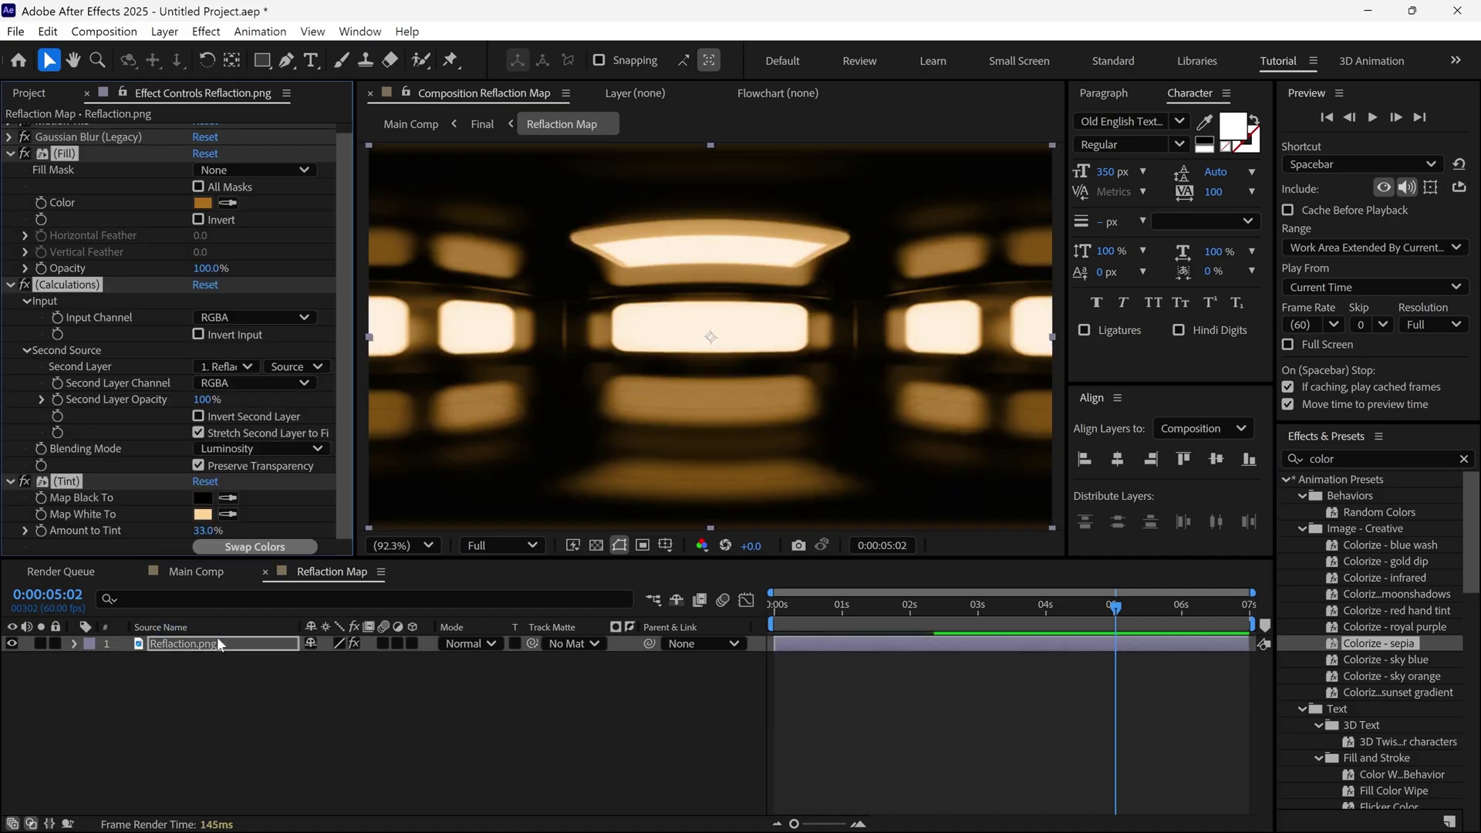
# Move Motion Tile below the tint effect in Reflaction.png's effect stack
pyautogui.hotkey('ctrl', '`')
pyautogui.press('u')
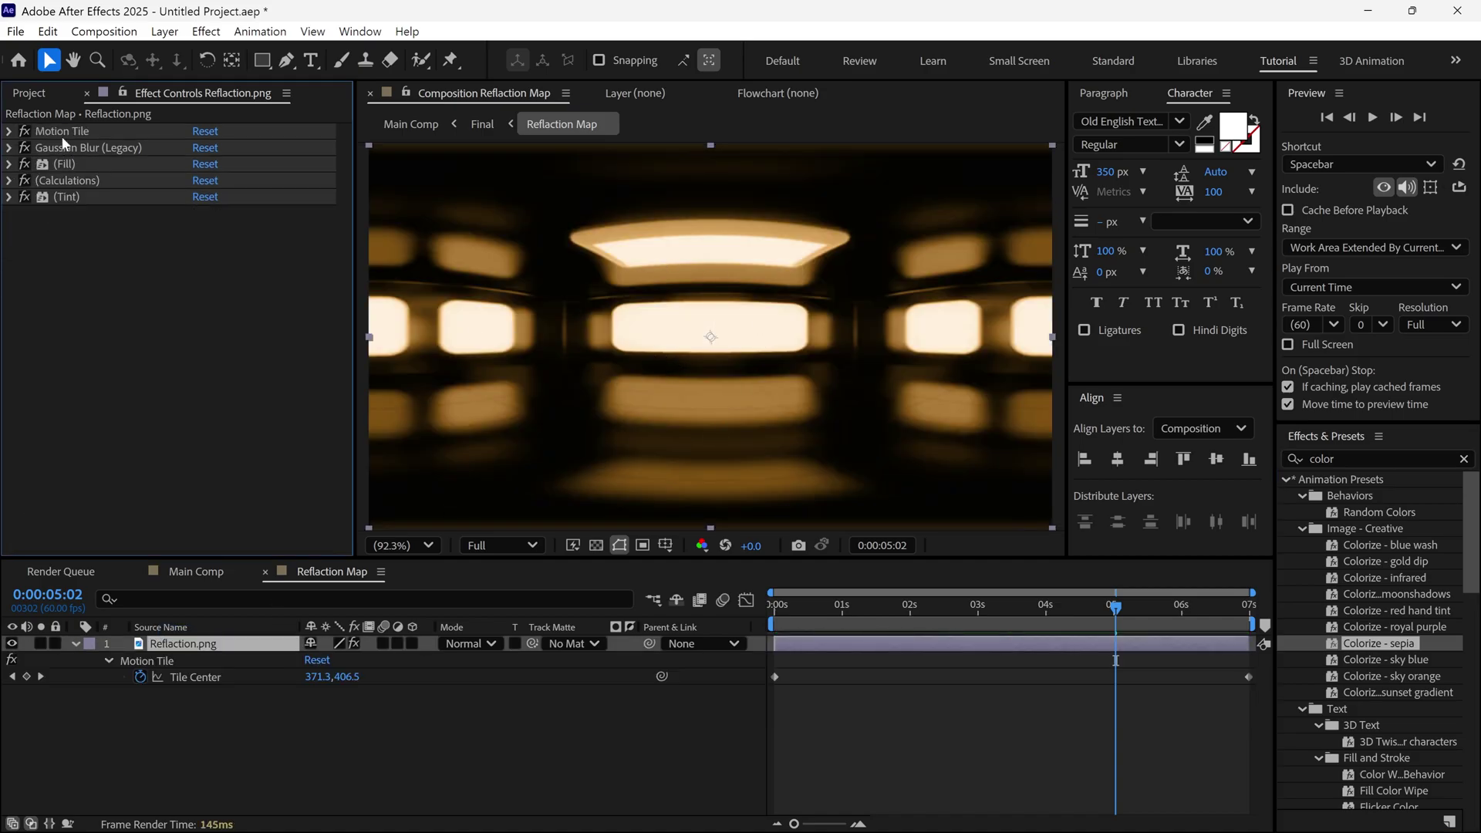
pyautogui.moveTo(62, 136); pyautogui.dragTo(66, 232)
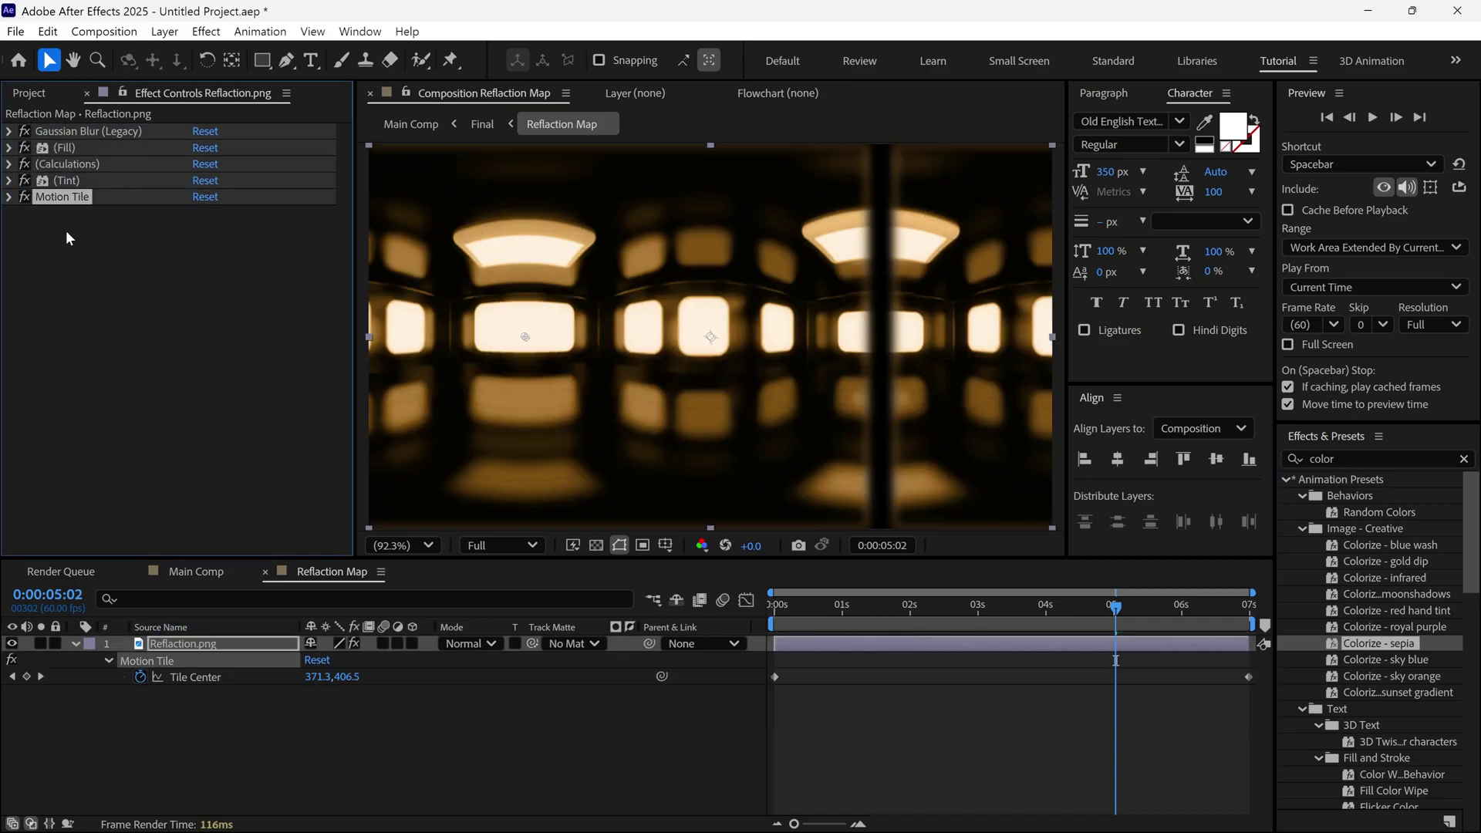
pyautogui.moveTo(1001, 595); pyautogui.dragTo(1097, 617)
# Return to Main Comp and inspect the gold Metal letters at the timeline start
pyautogui.click(215, 572)
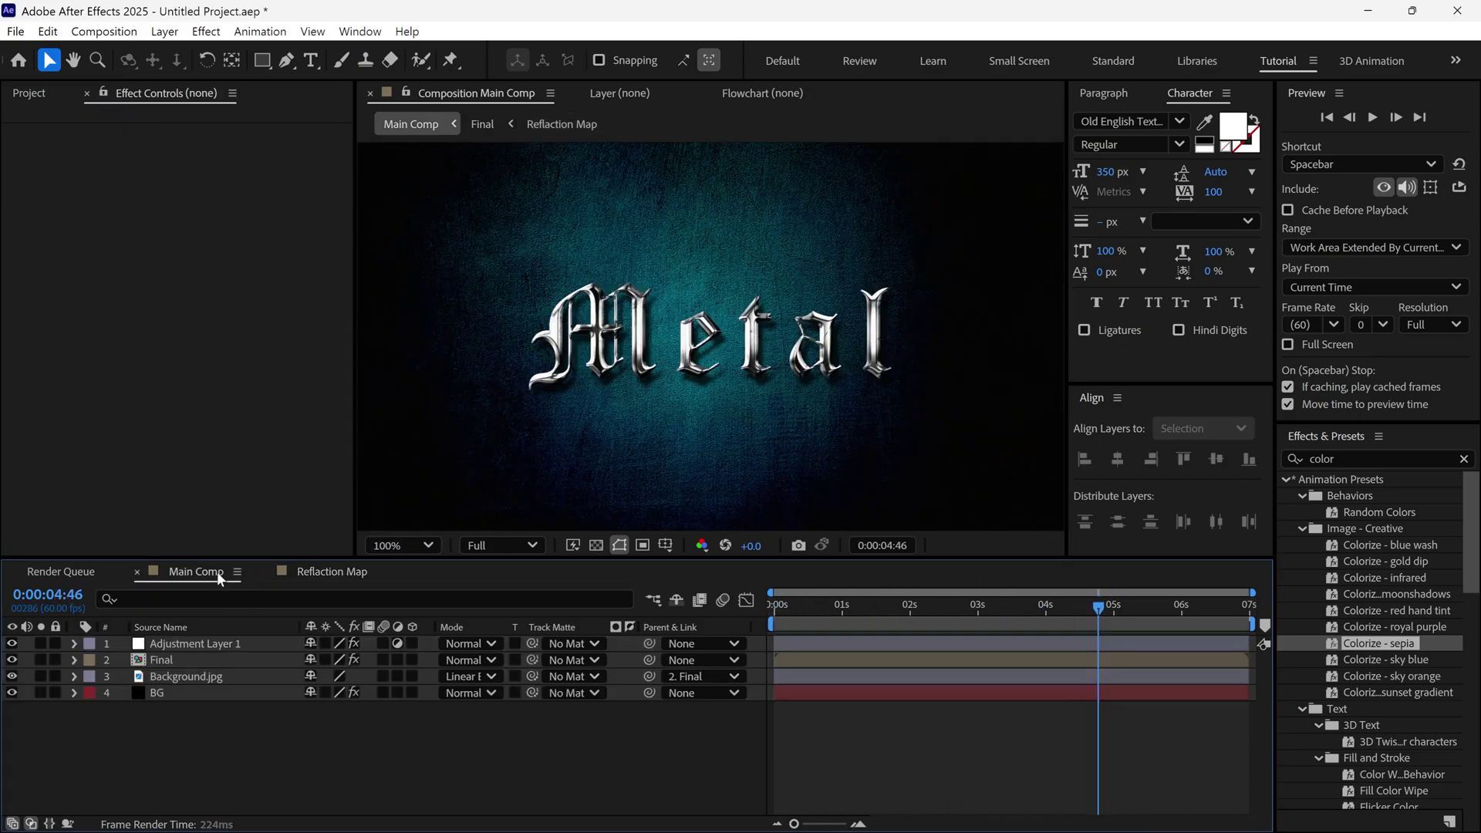
pyautogui.press('.')
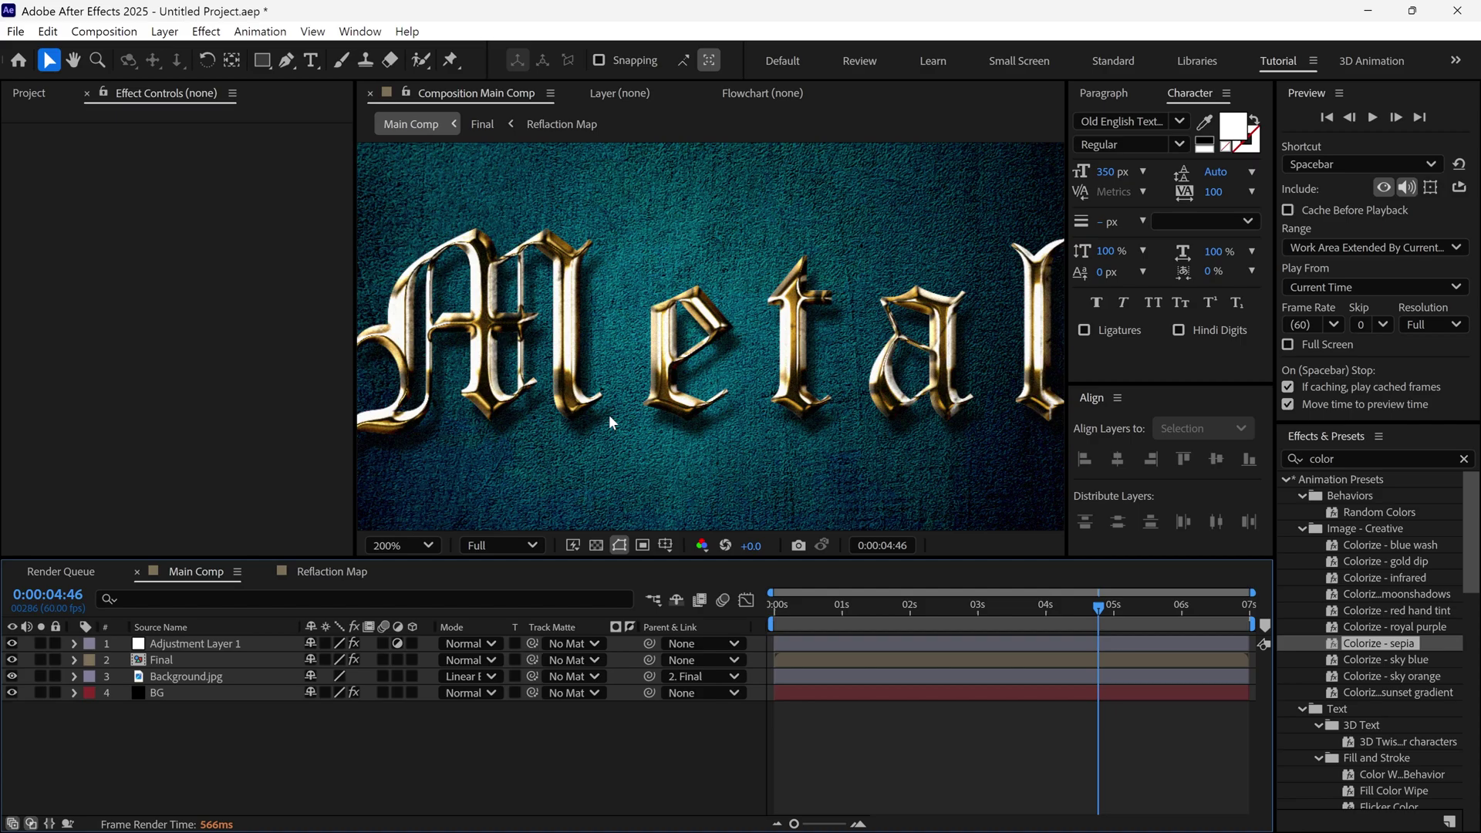
pyautogui.press(',')
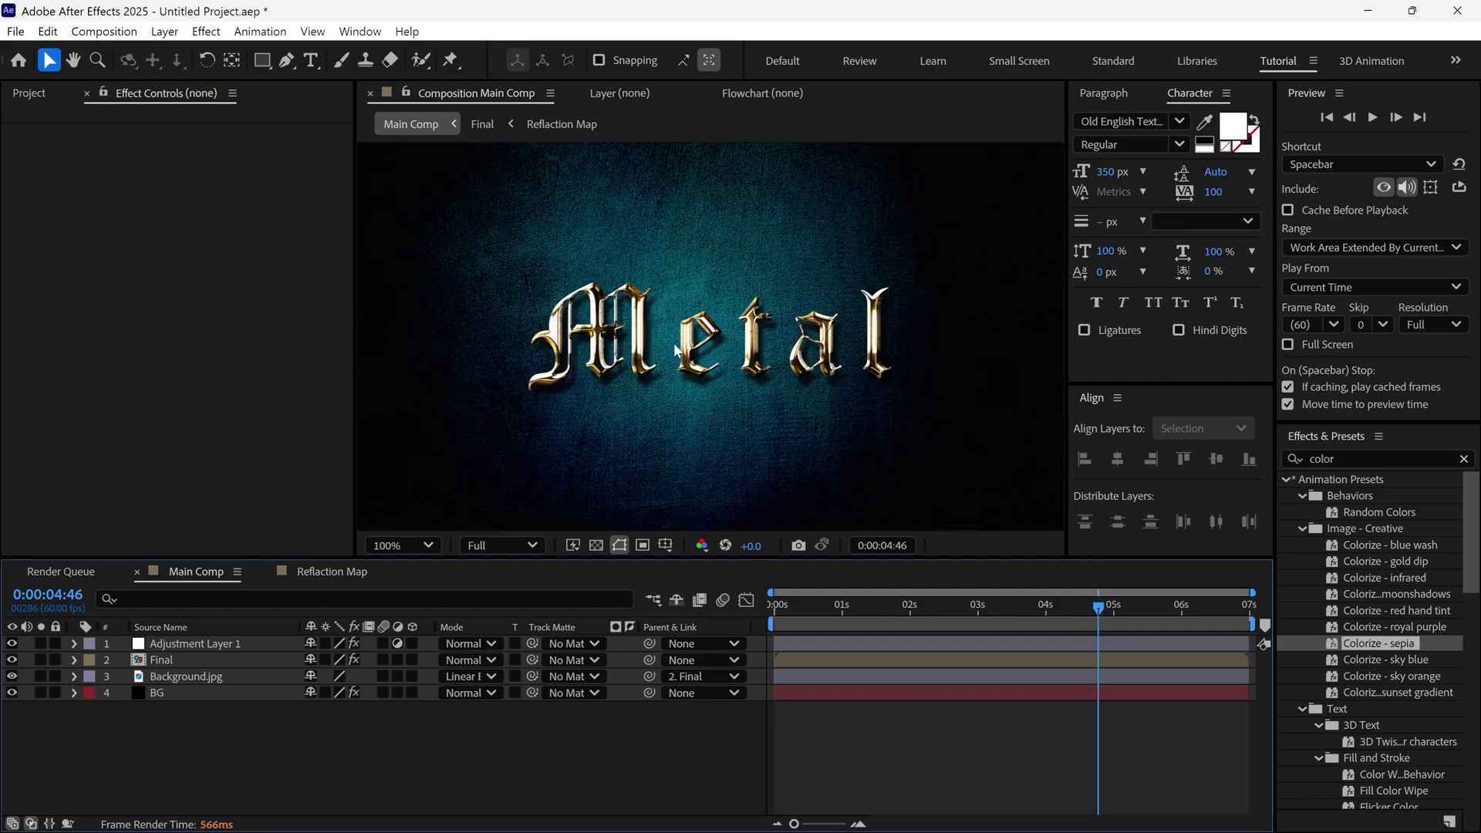
pyautogui.hotkey('shift', '/')
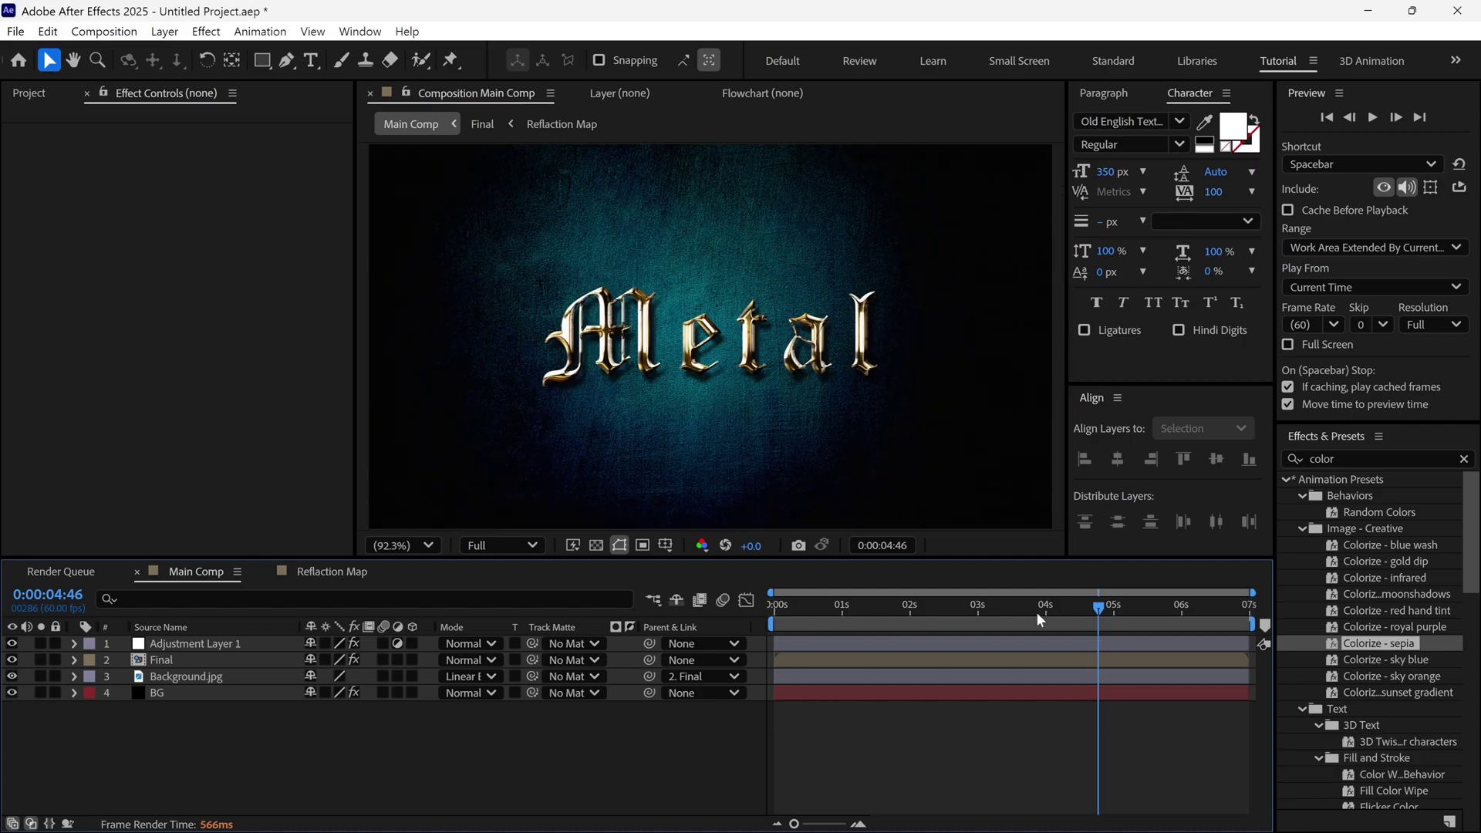
pyautogui.moveTo(1099, 609); pyautogui.dragTo(771, 621)
# Create a new black solid layer named reveal
pyautogui.rightClick(192, 720)
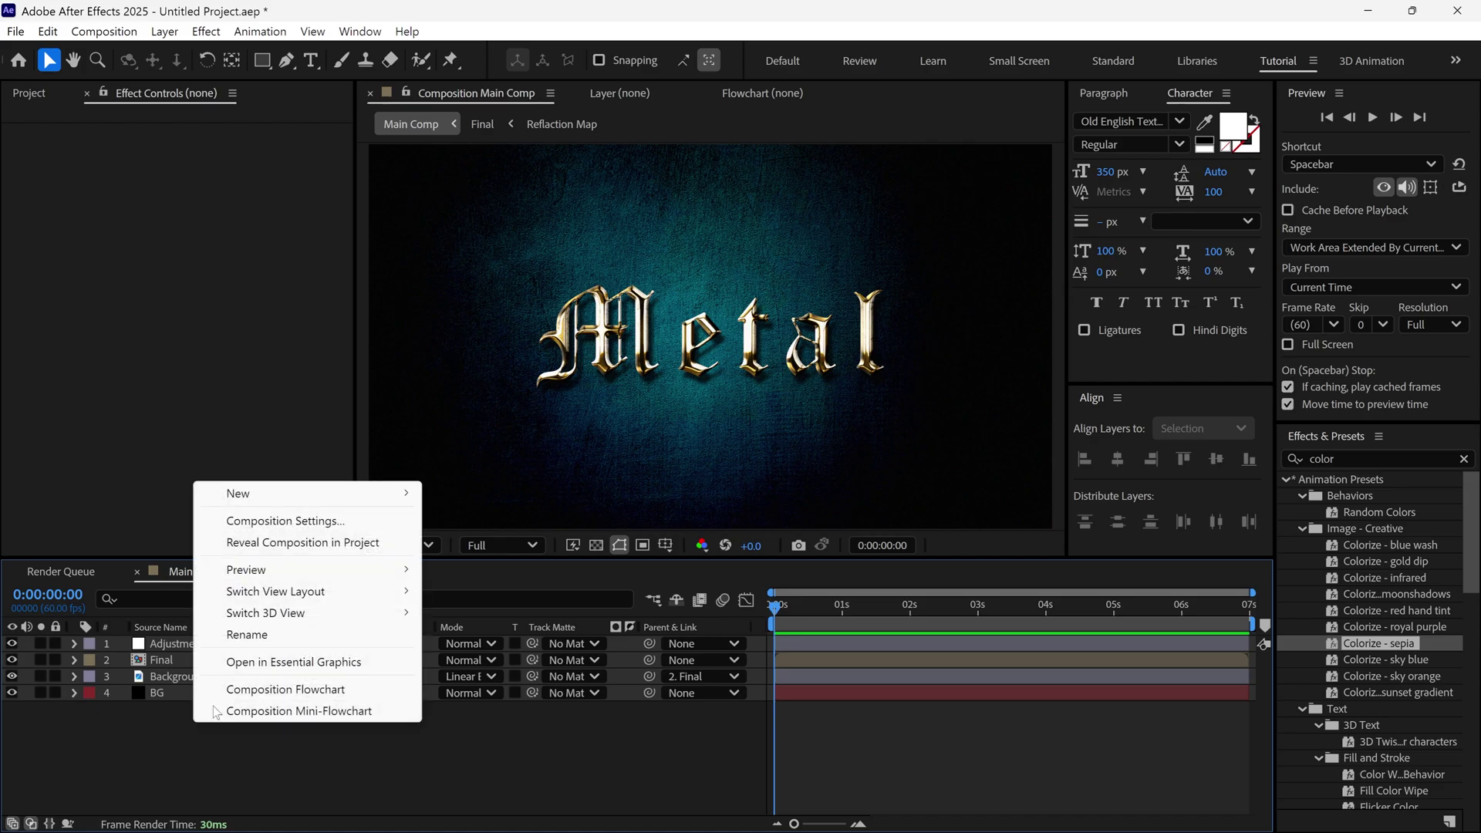
pyautogui.moveTo(254, 489)
pyautogui.click(497, 540)
pyautogui.write('re')
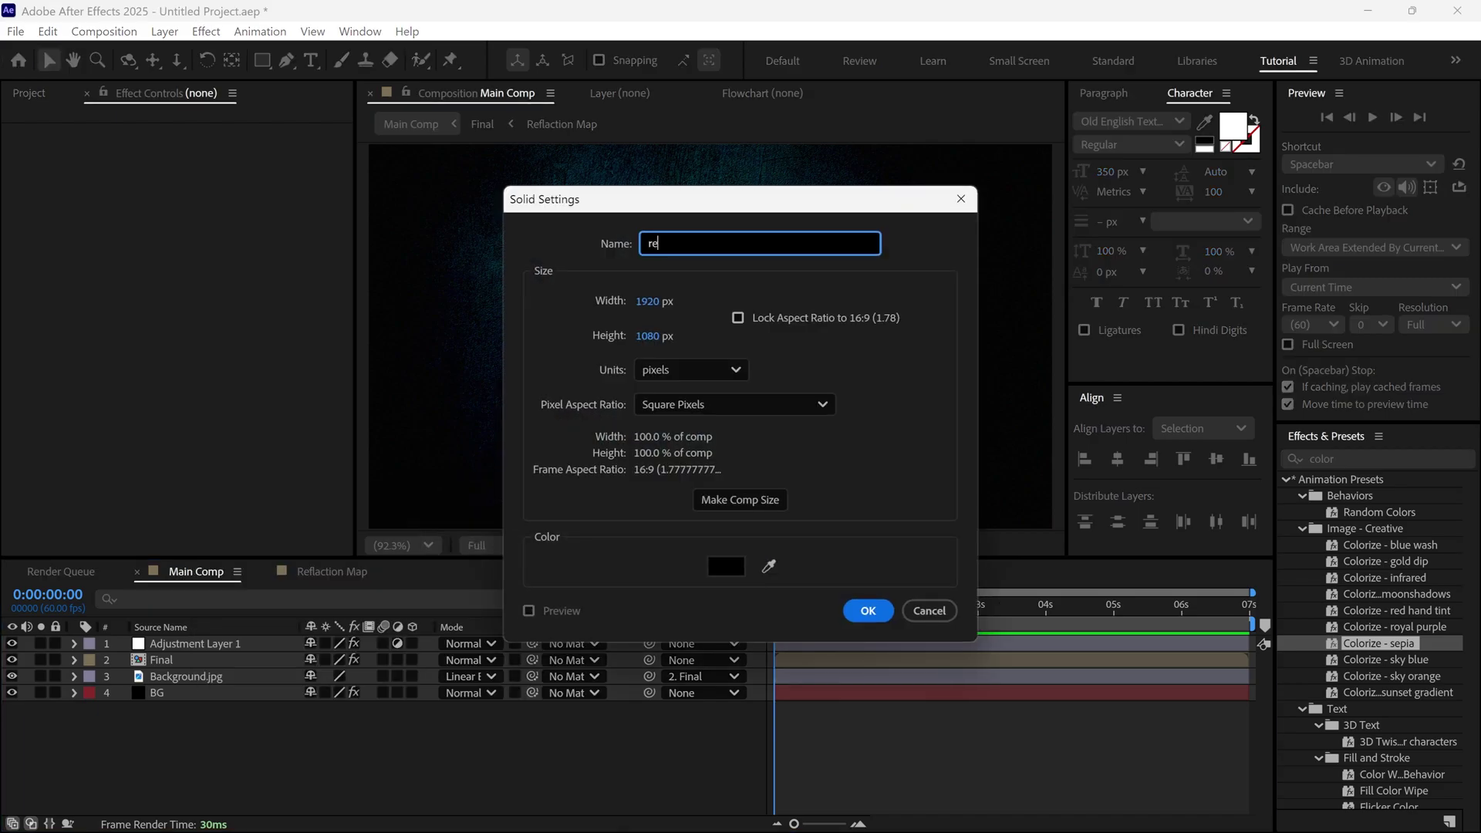
pyautogui.write('veal')
pyautogui.click(867, 610)
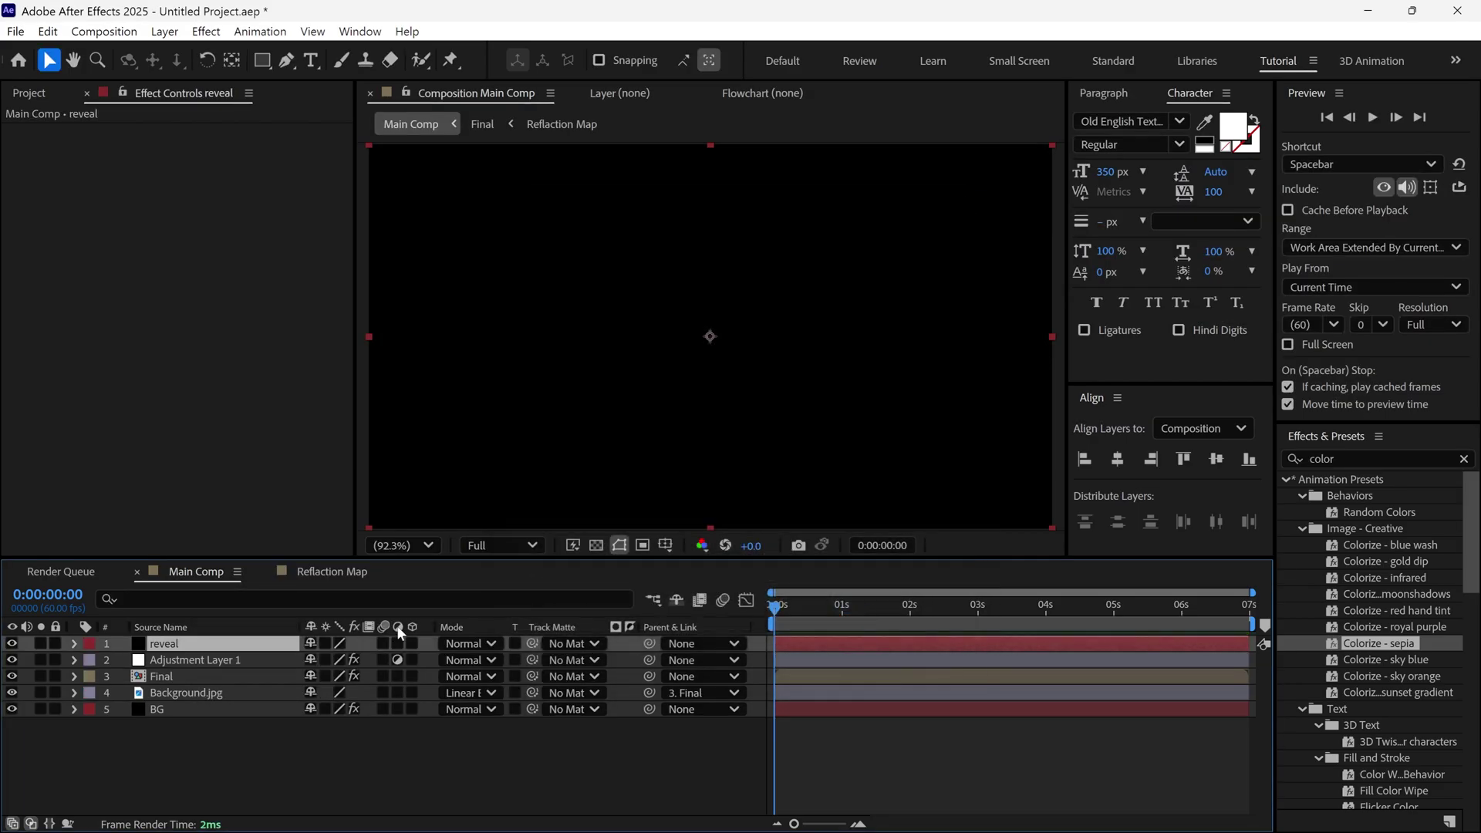
# Keyframe reveal's Opacity at 100% at 0s, 0% near 1:14 and 5:32, 100% at the end
pyautogui.press('t')
pyautogui.click(123, 660)
pyautogui.moveTo(819, 616); pyautogui.dragTo(856, 626)
pyautogui.moveTo(316, 661); pyautogui.dragTo(139, 666)
pyautogui.moveTo(857, 610); pyautogui.dragTo(1140, 634)
pyautogui.click(26, 660)
pyautogui.click(1255, 608)
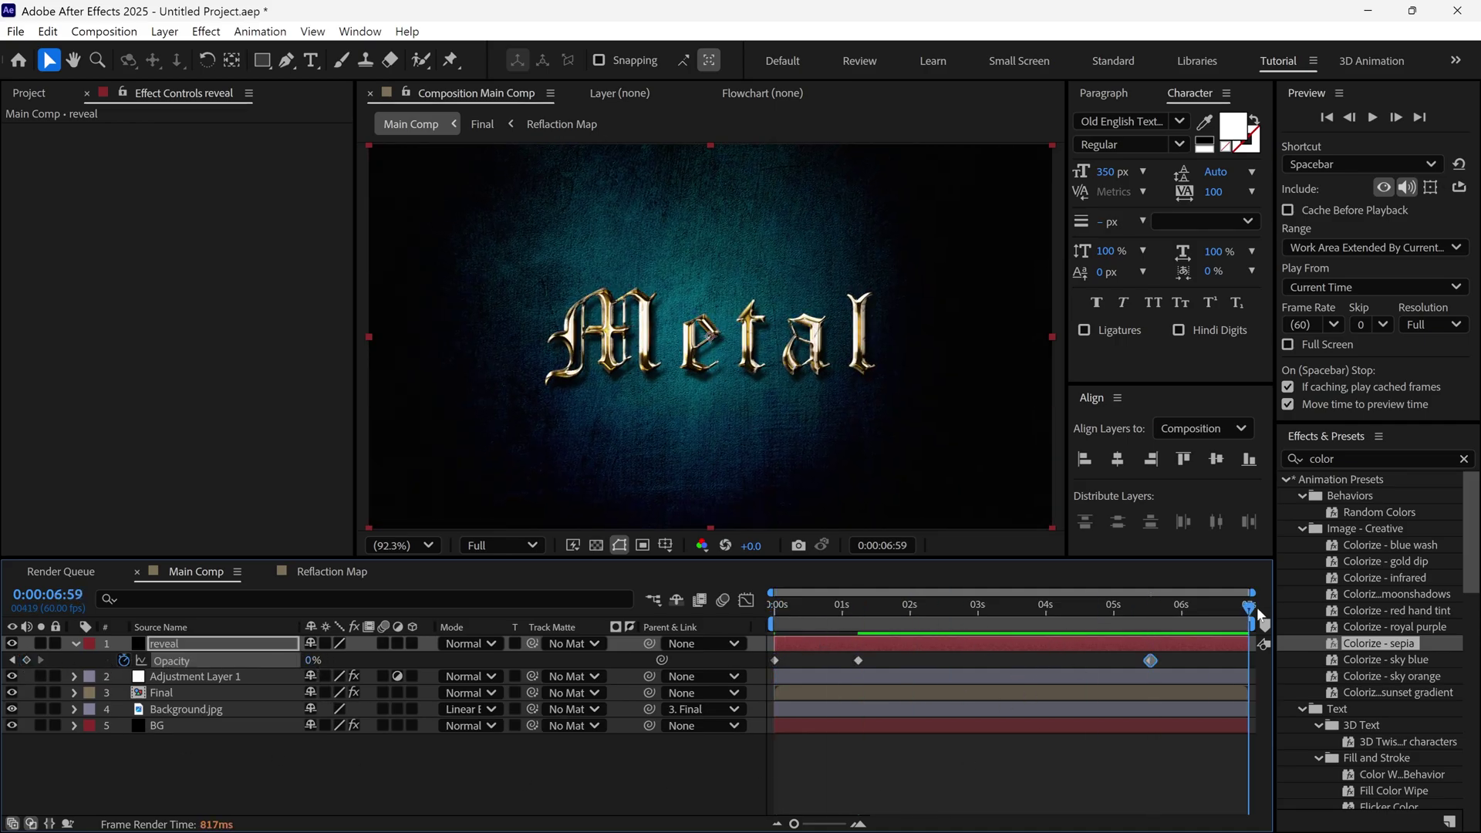
pyautogui.moveTo(312, 662); pyautogui.dragTo(1179, 642)
# Play back the fade-in and fade-out animation from the start to check it
pyautogui.press('Home')
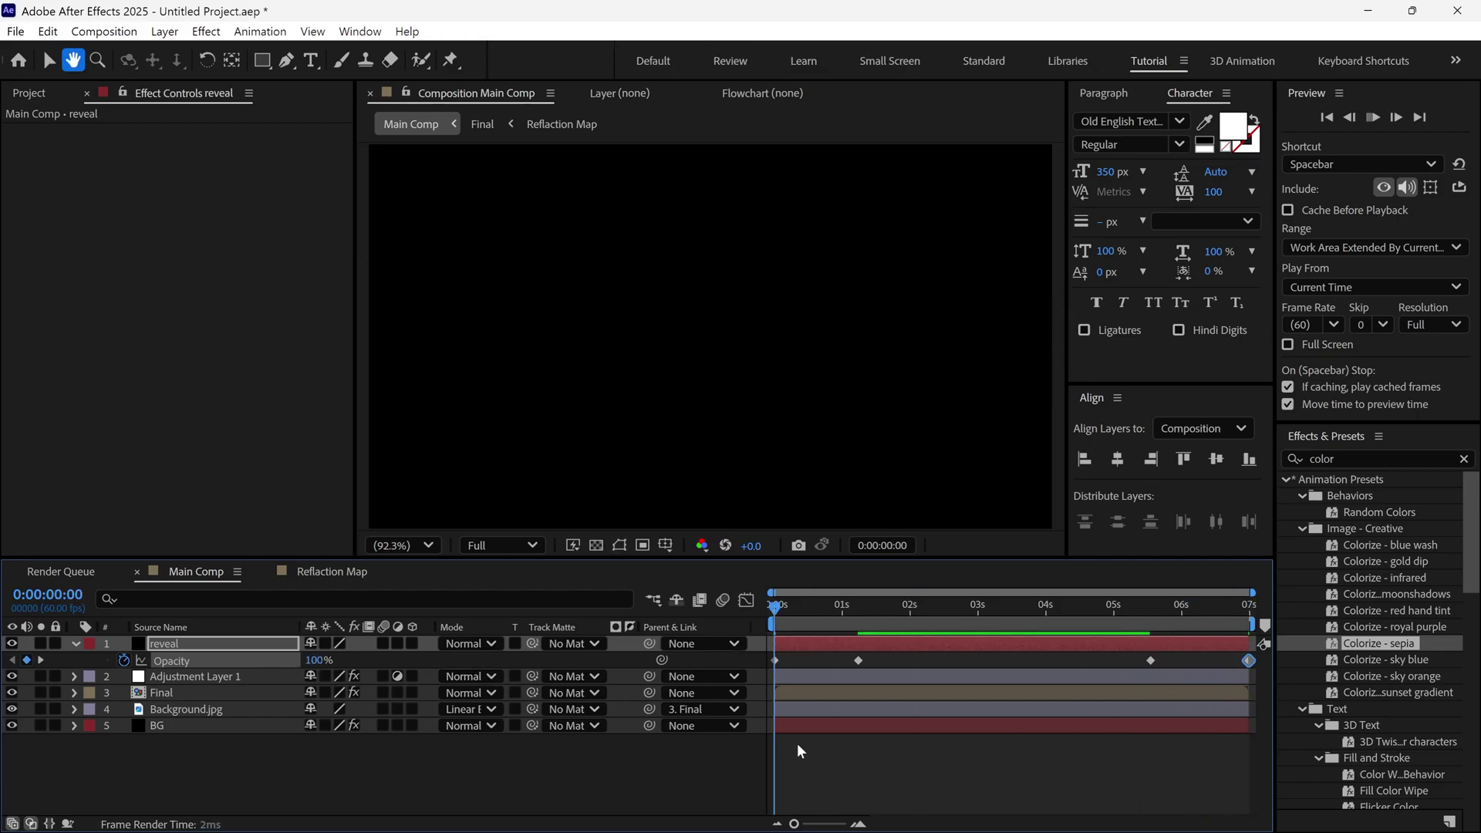
pyautogui.press('space')
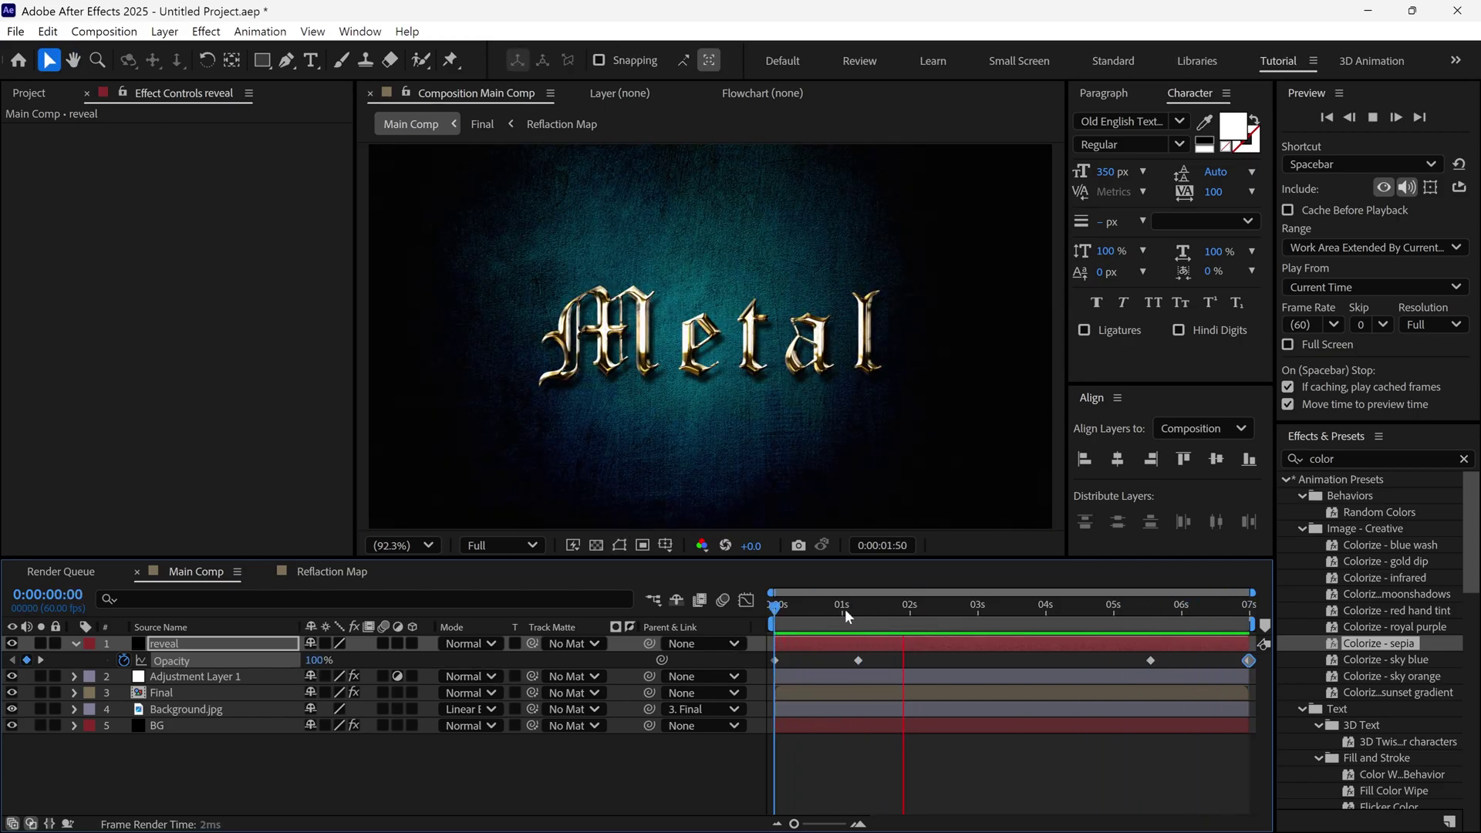
pyautogui.click(1095, 609)
pyautogui.moveTo(1107, 614); pyautogui.dragTo(846, 641)
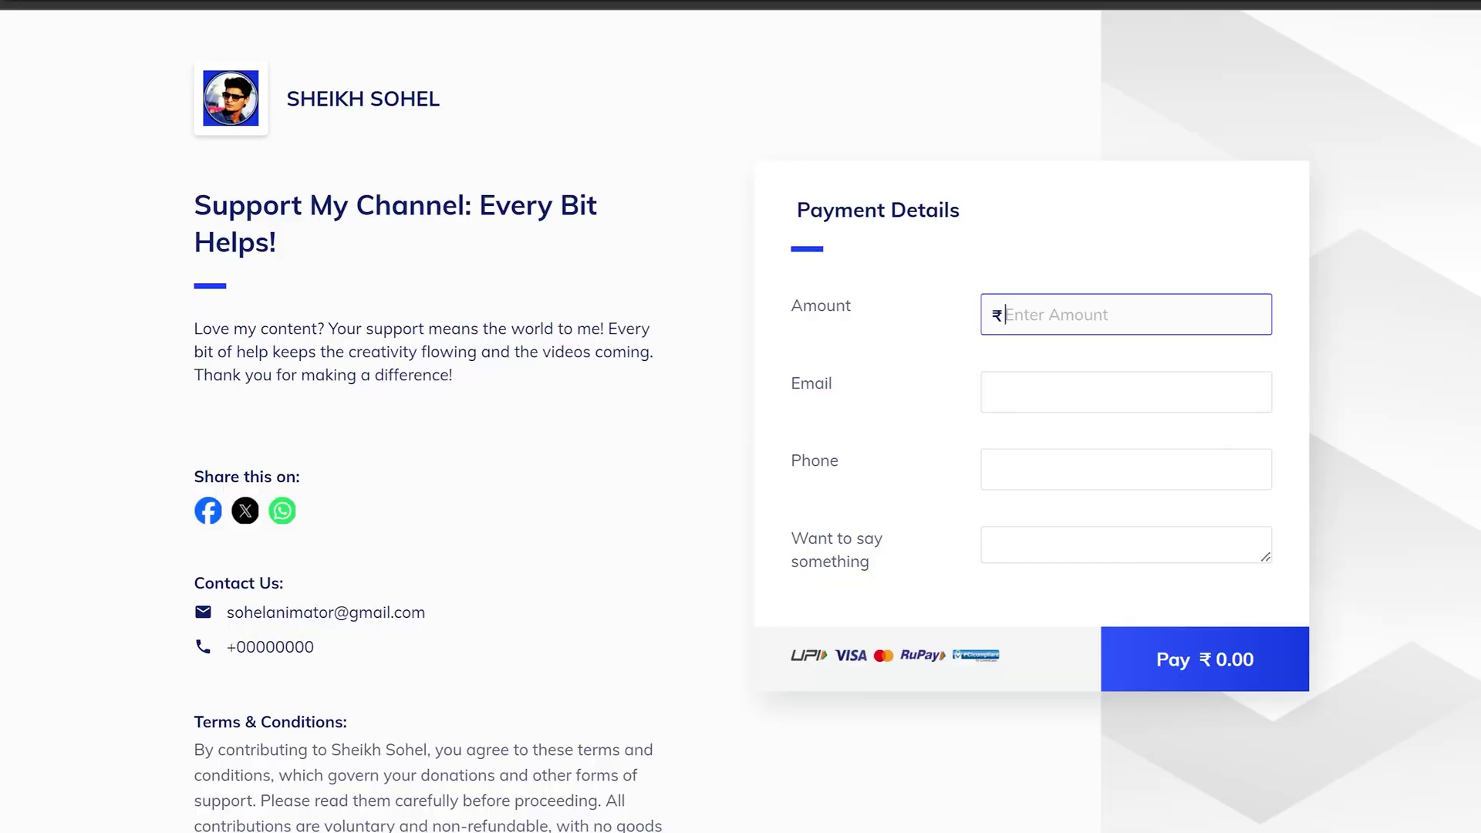
# Replace the Amount value with 150 so the Pay button reads ₹150.00
pyautogui.write('1000')
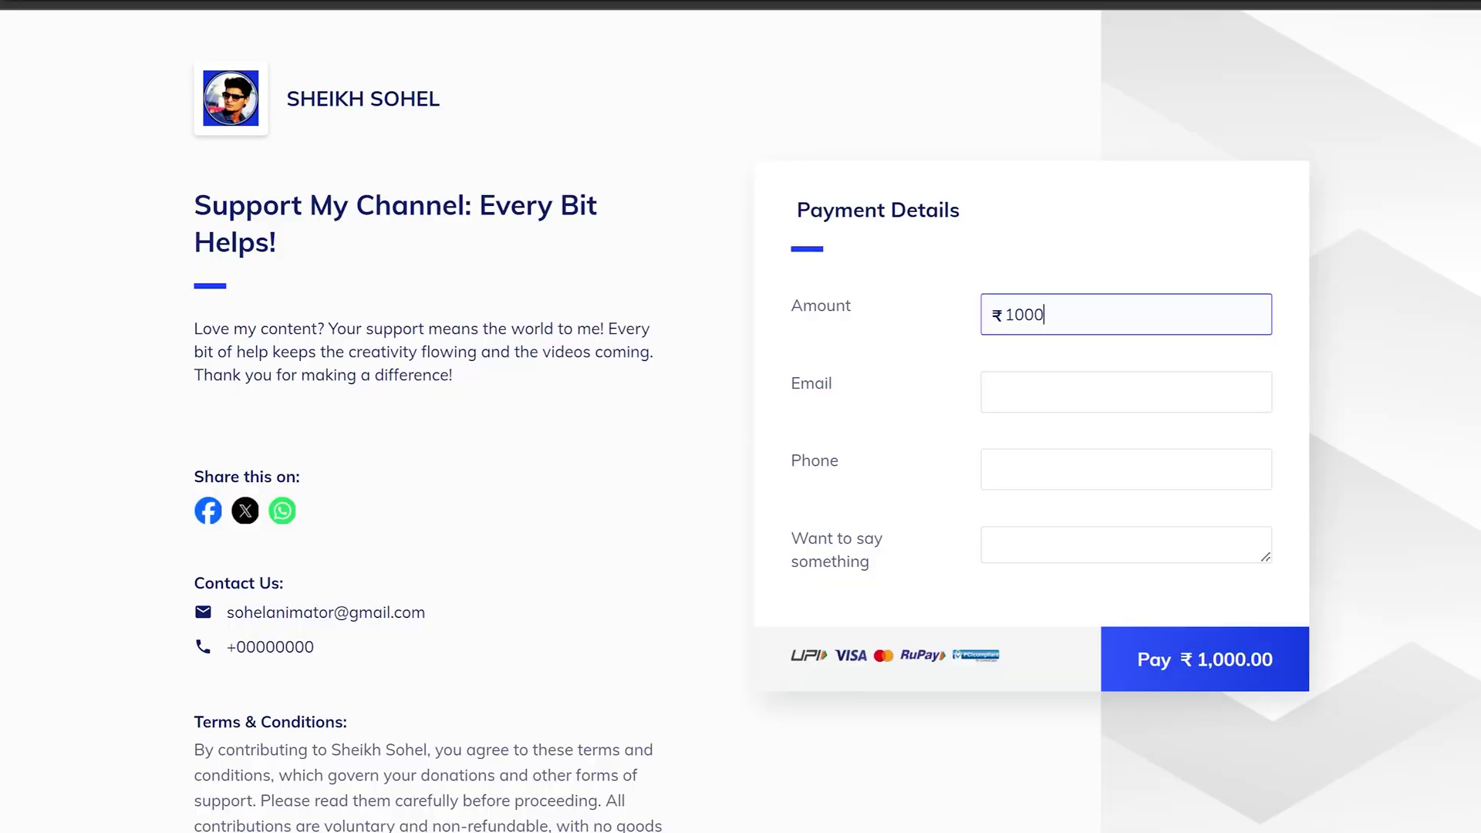
pyautogui.press('BackSpace')
pyautogui.press('BackSpace')
pyautogui.press('BackSpace')
pyautogui.write('000')
pyautogui.press('BackSpace')
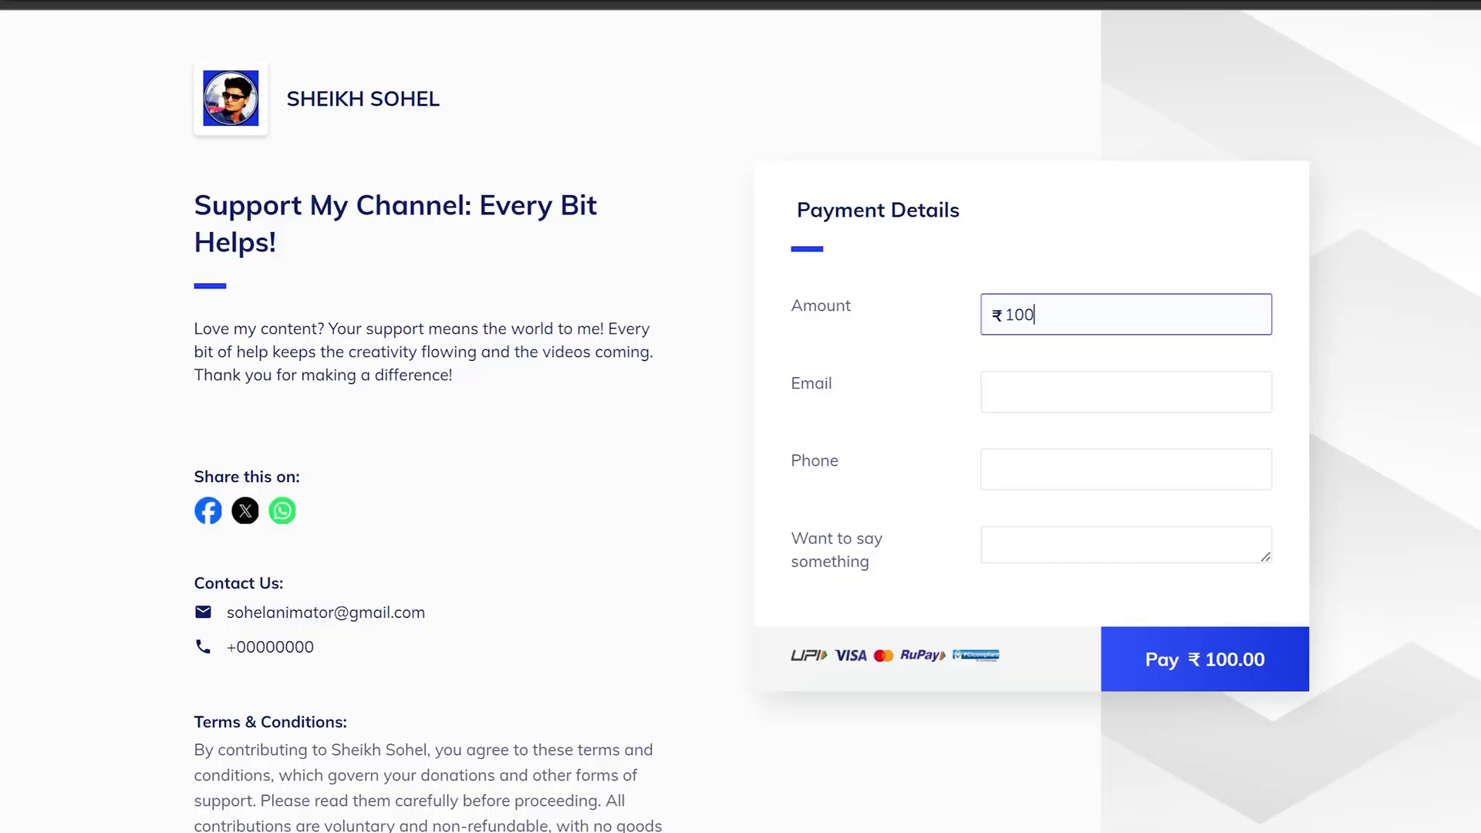
pyautogui.press('BackSpace')
pyautogui.press('BackSpace')
pyautogui.press('BackSpace')
pyautogui.write('500')
pyautogui.press('BackSpace')
pyautogui.press('BackSpace')
pyautogui.press('BackSpace')
pyautogui.write('300')
pyautogui.press('BackSpace')
pyautogui.press('BackSpace')
pyautogui.press('BackSpace')
pyautogui.write('400')
pyautogui.press('BackSpace')
pyautogui.press('BackSpace')
pyautogui.press('BackSpace')
pyautogui.write('150')
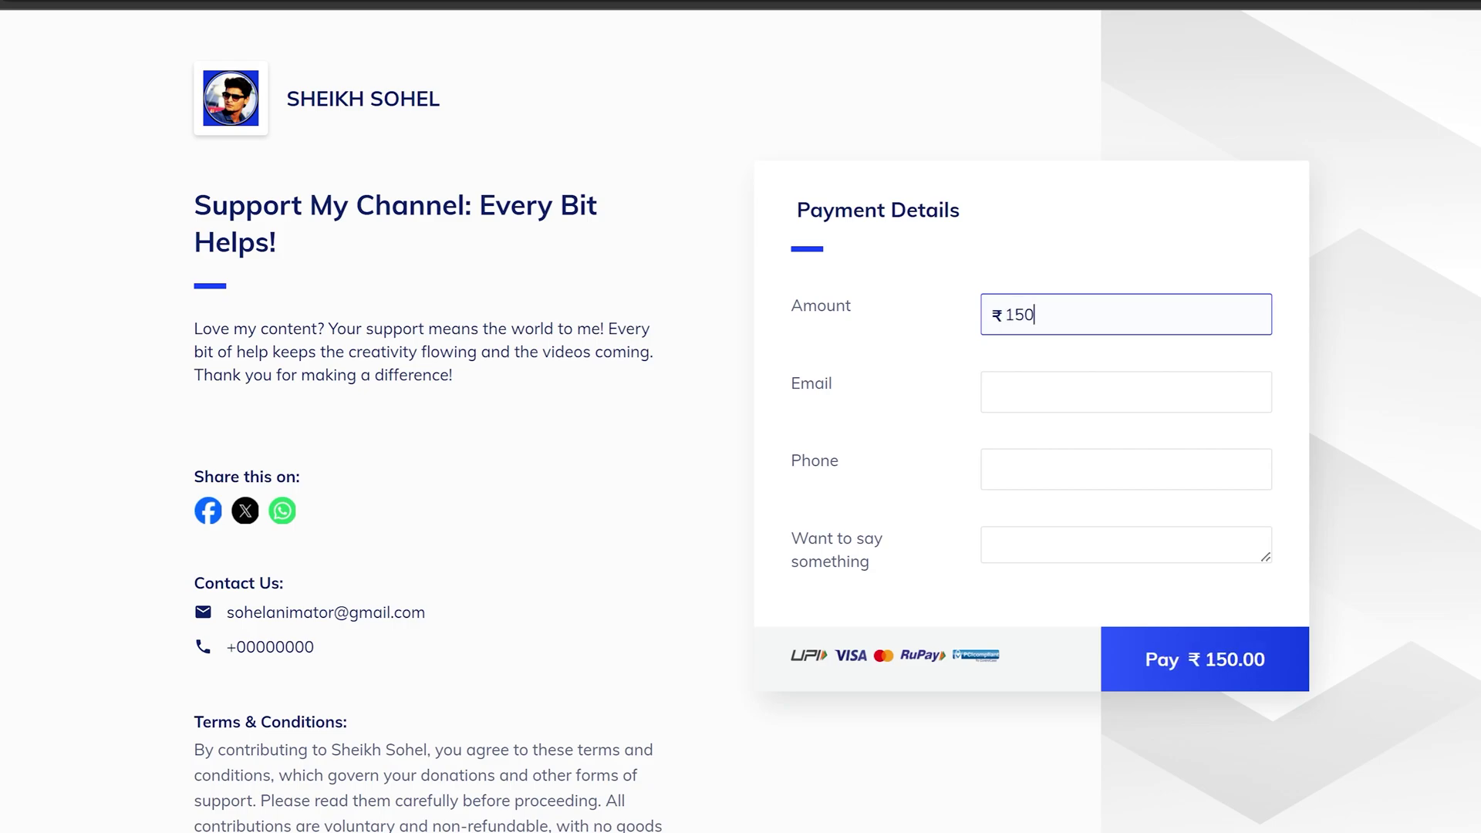